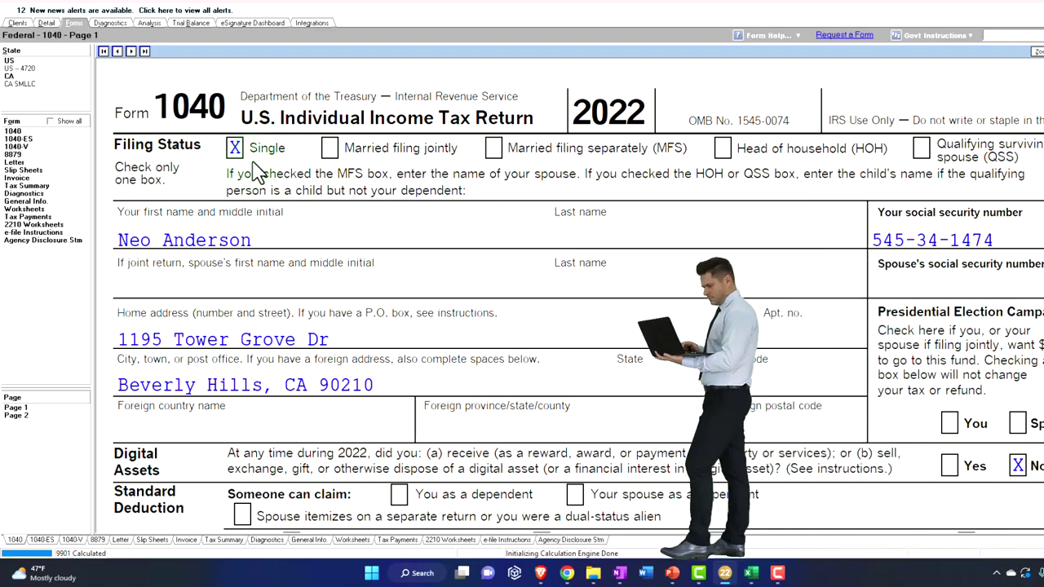
Review the filing status and Income section of Form 1040, and switch to the tax formula worksheet in Excel
scroll(257, 172, "down", 7)
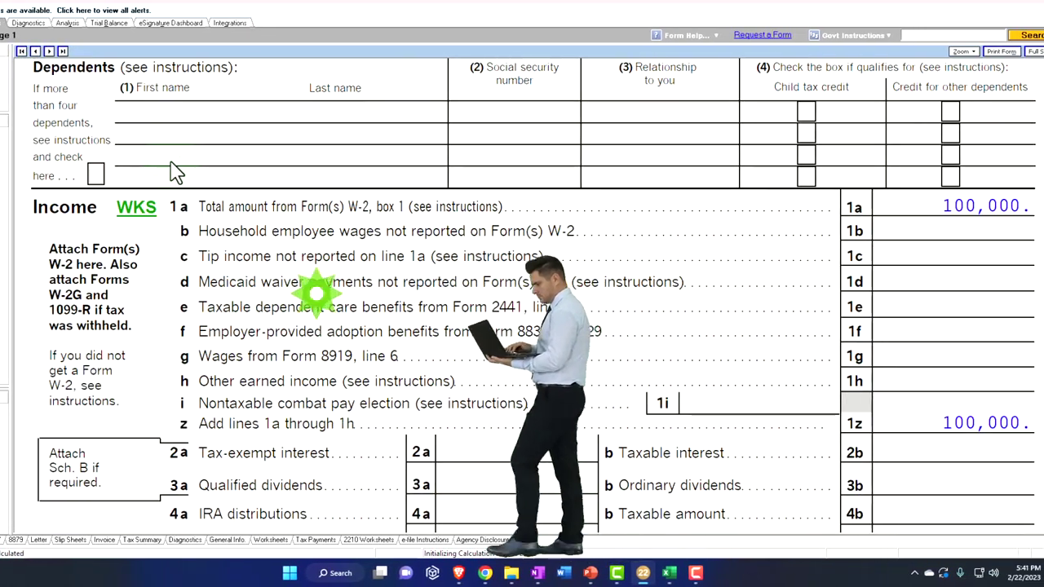
scroll(175, 171, "down", 2)
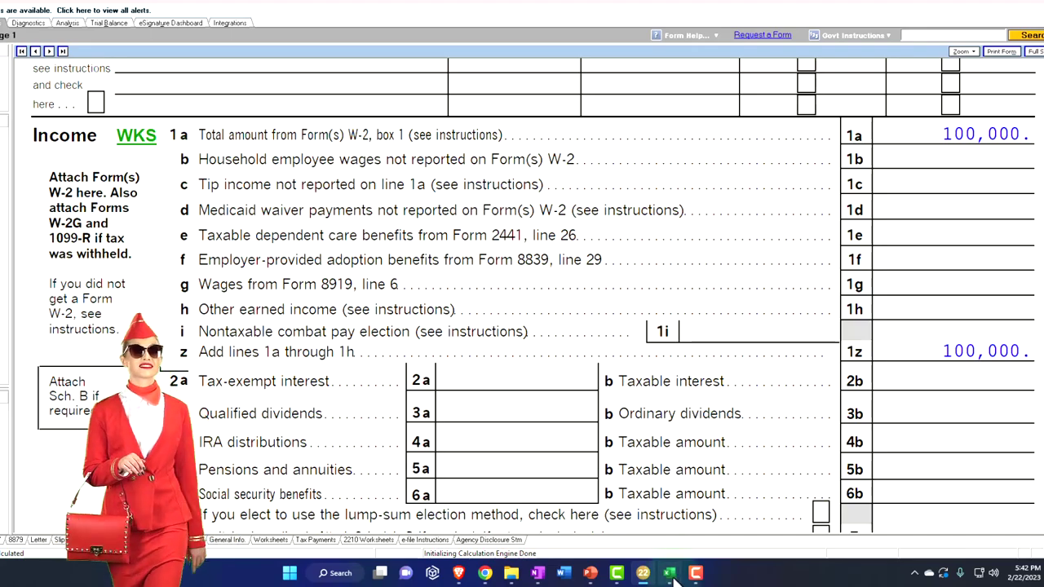
mouse_move(670, 575)
left_click(706, 526)
left_click(550, 429)
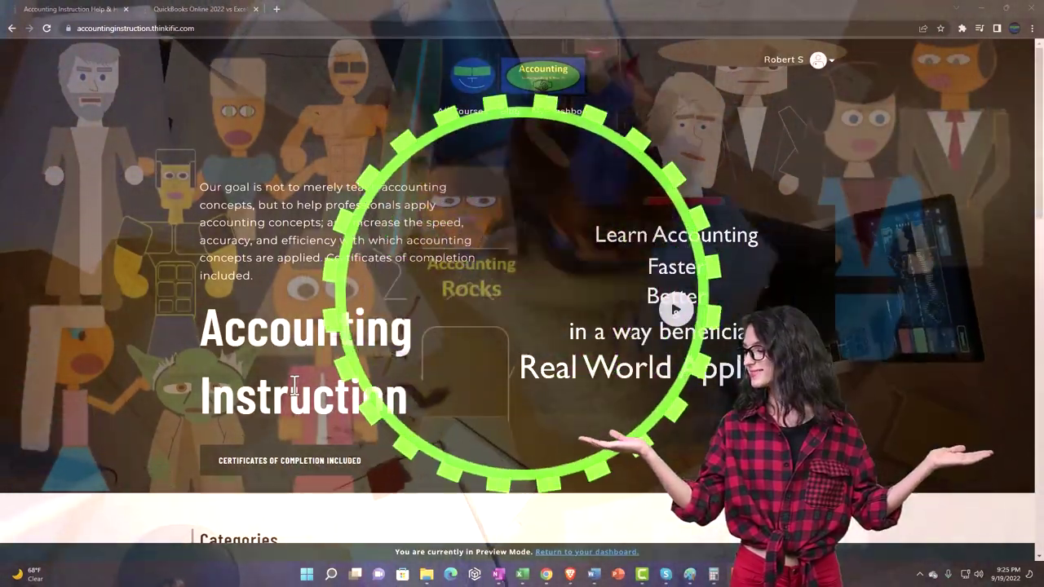
Browse the course categories on the Accounting Instruction website and look over the section list of the QuickBooks Online 2022 course
scroll(147, 453, "down", 1)
scroll(147, 454, "down", 6)
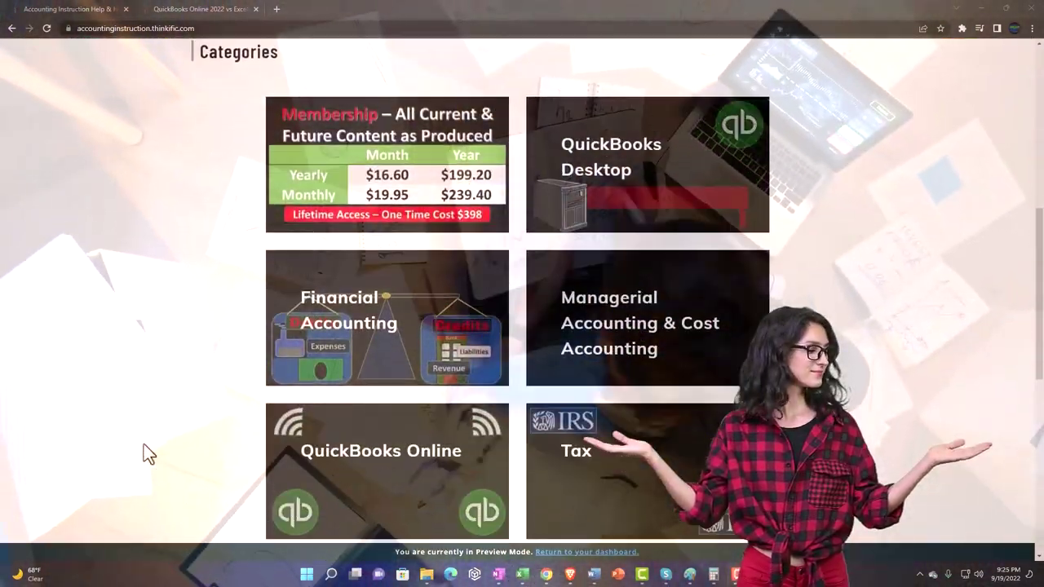
scroll(145, 454, "down", 5)
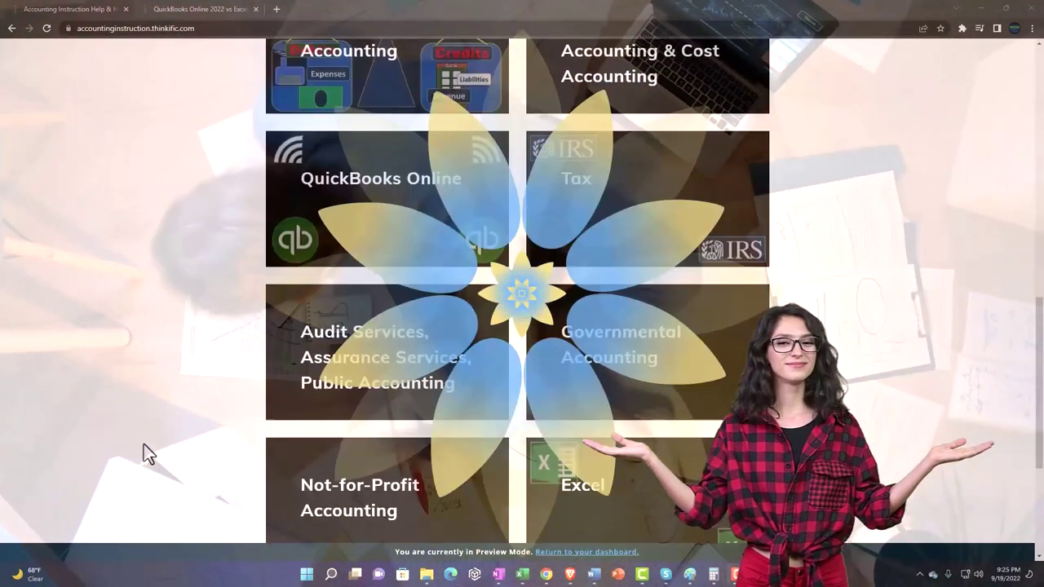
scroll(144, 454, "down", 1)
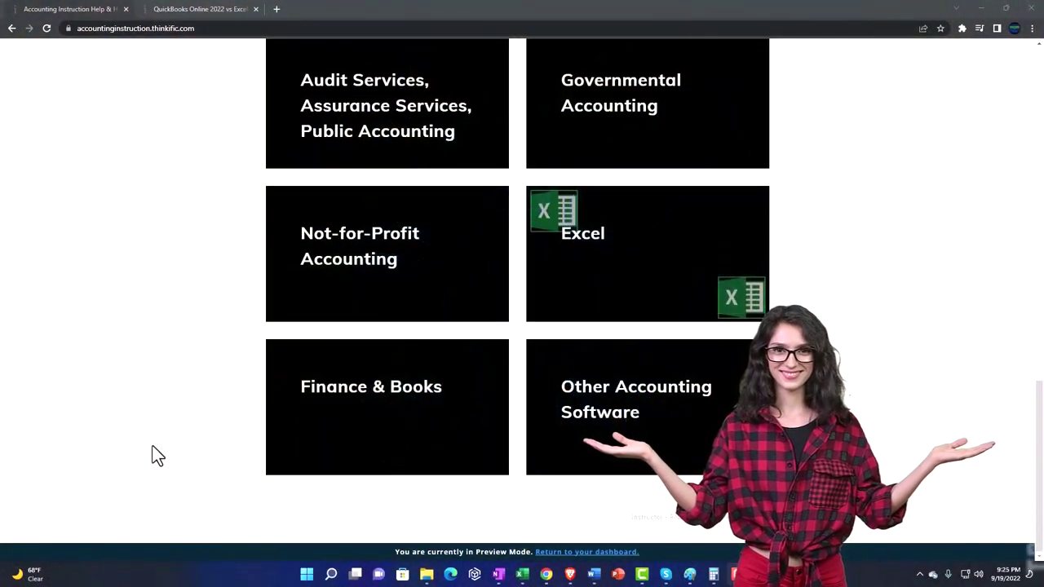
left_click(186, 9)
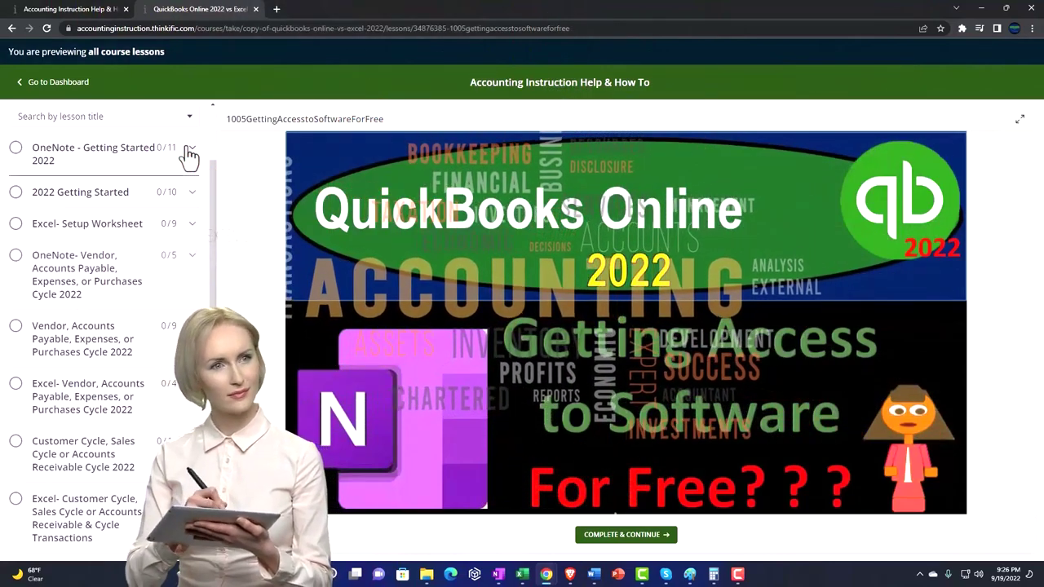
left_click(189, 155)
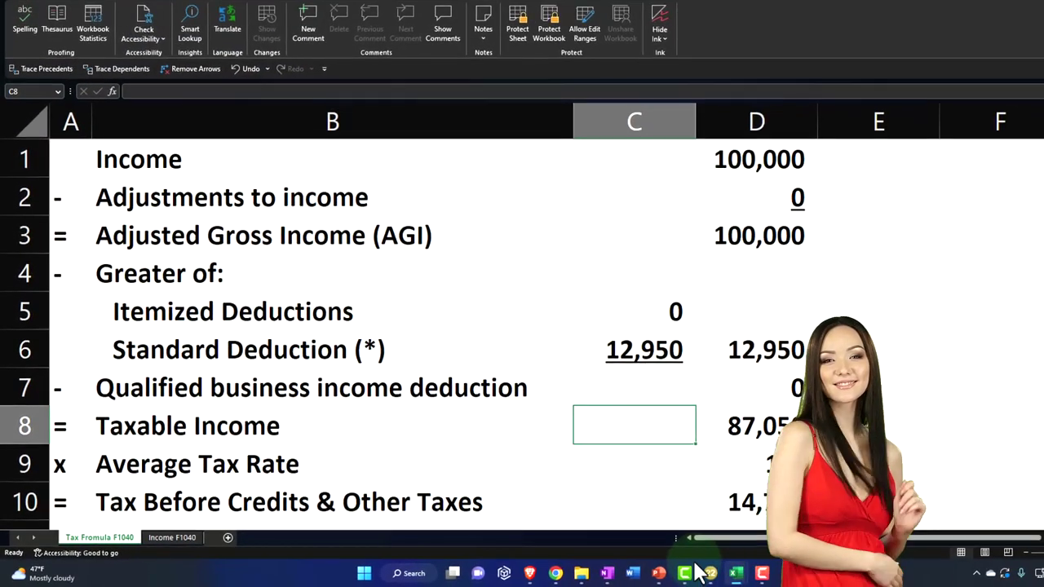
Switch to Lacerte, open the Federal Income Tax Summary and examine its income, deduction, tax computation and credit lines
left_click(709, 575)
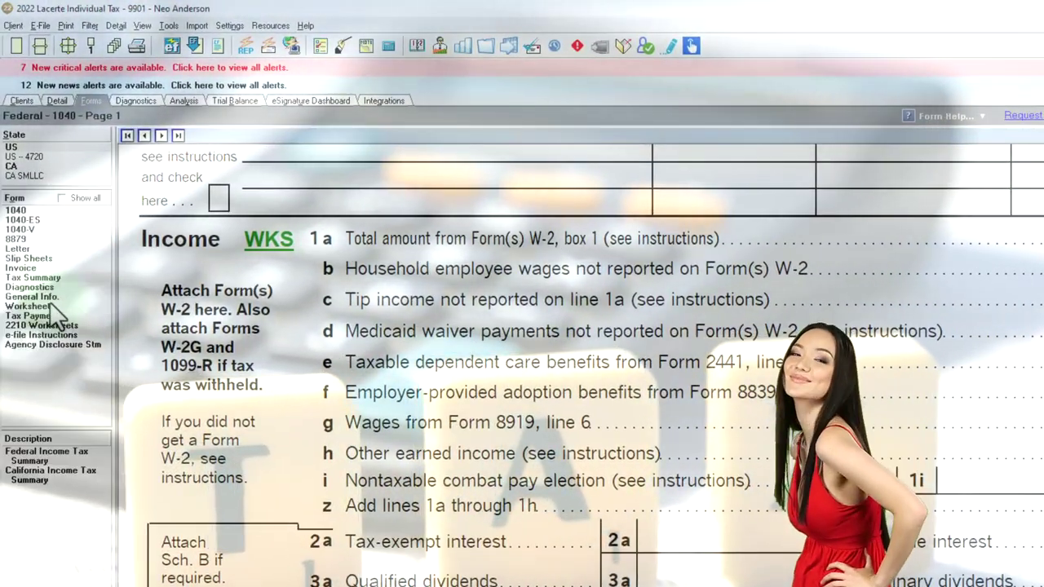
left_click(32, 278)
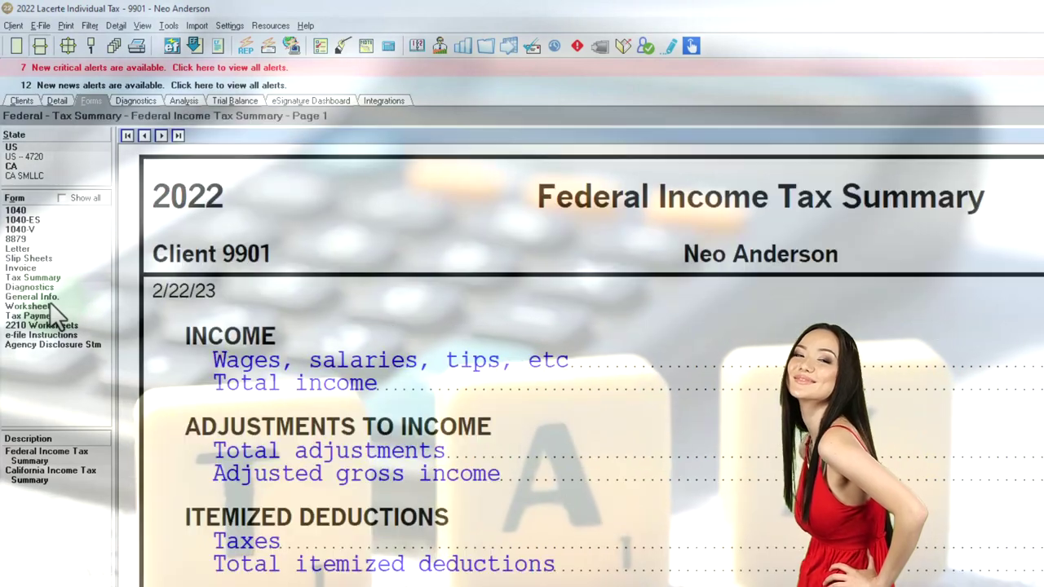
scroll(482, 408, "down", 2)
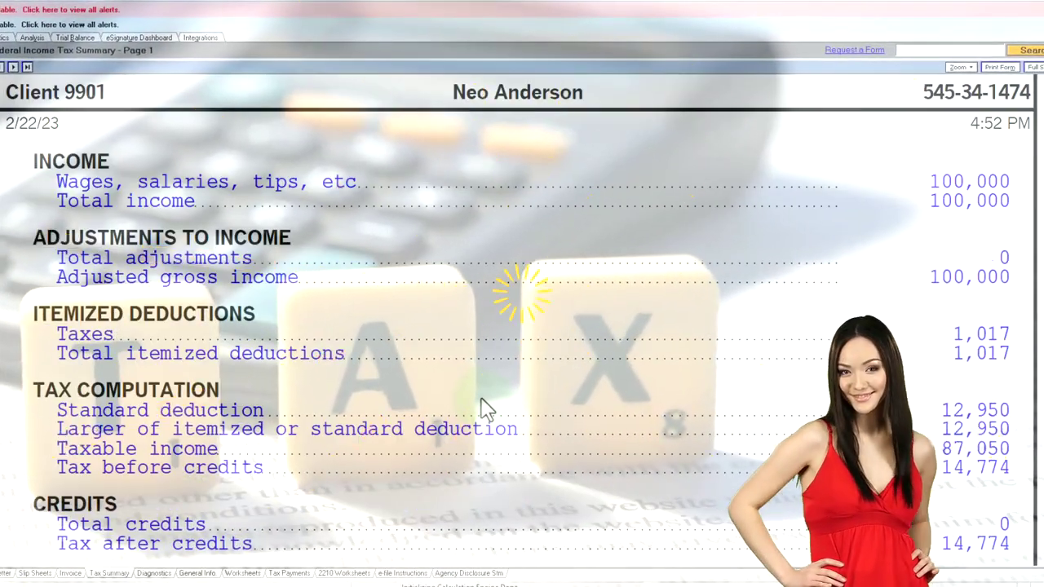
scroll(486, 408, "down", 1)
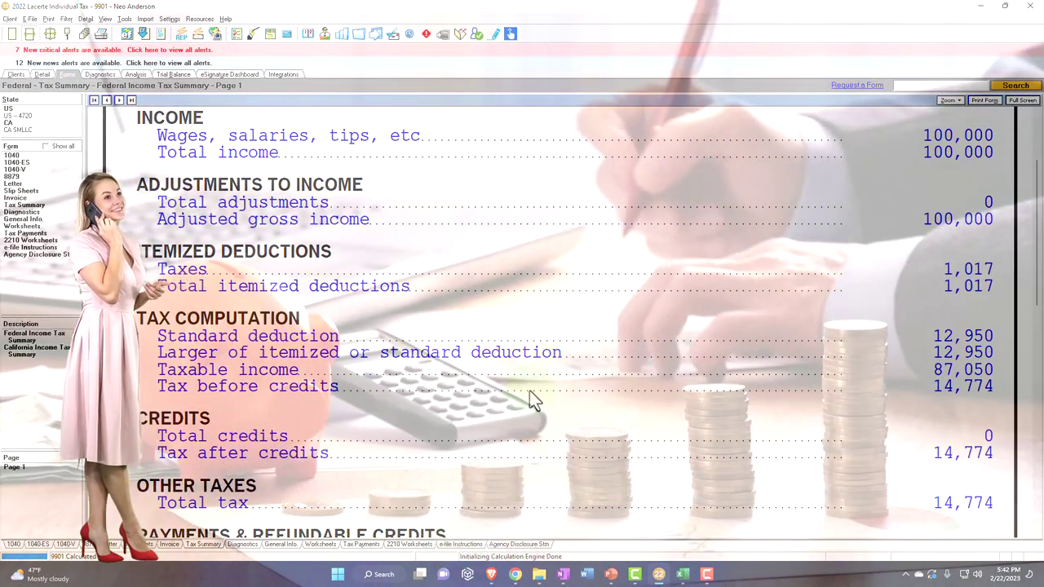
scroll(530, 390, "up", 3)
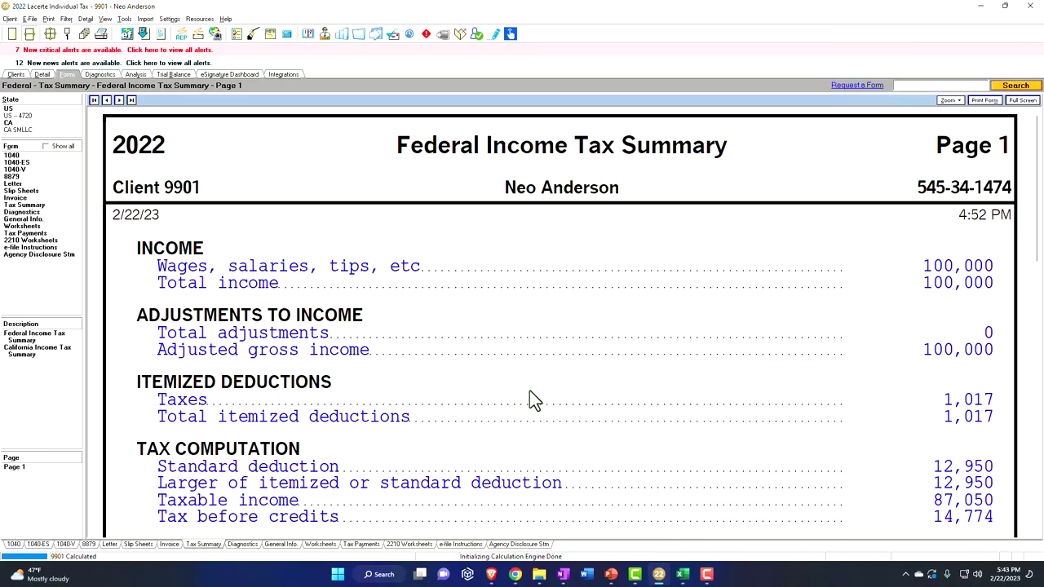
Return to Form 1040, switch to the Excel tax formula worksheet and check the Income and Adjustments to income cells, D1 and D2
left_click(43, 155)
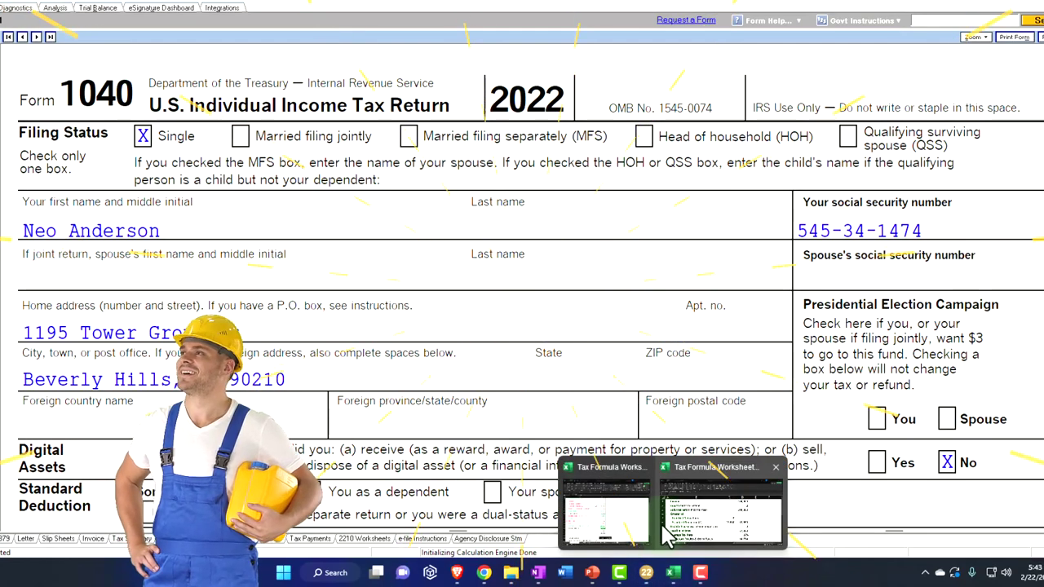
left_click(667, 530)
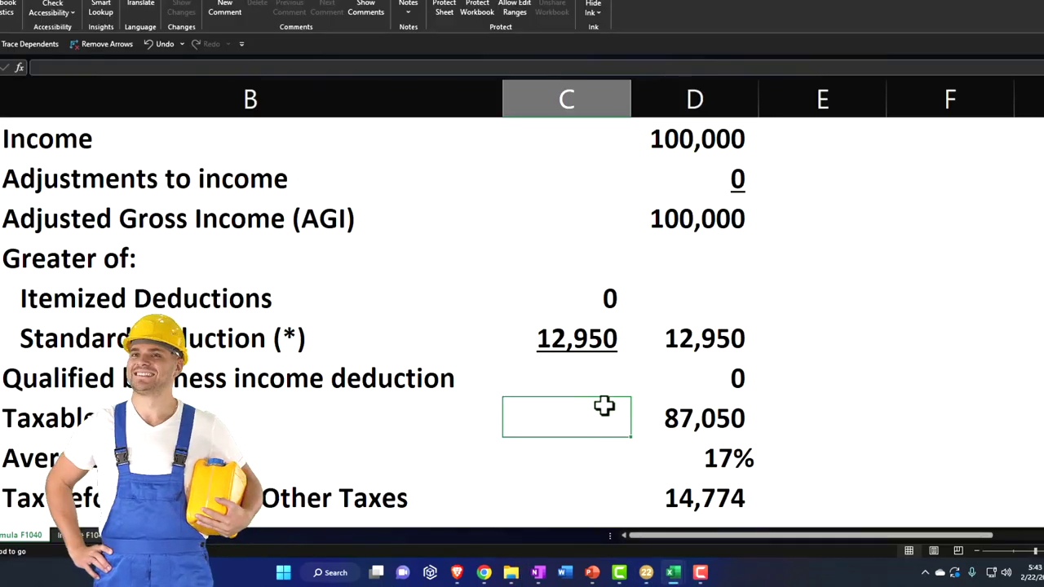
scroll(686, 251, "left", 3)
left_click(783, 147)
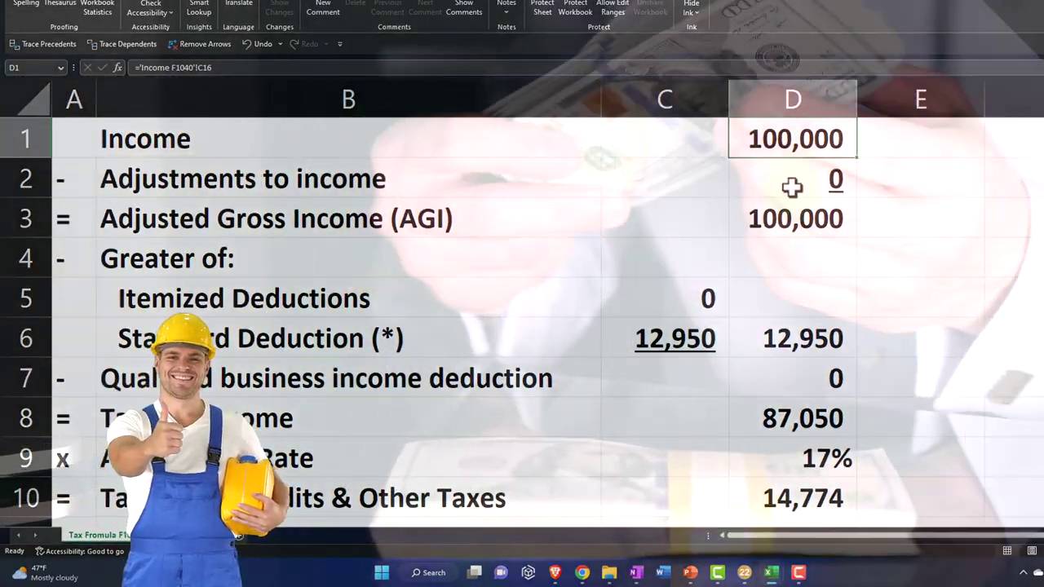
left_click(794, 183)
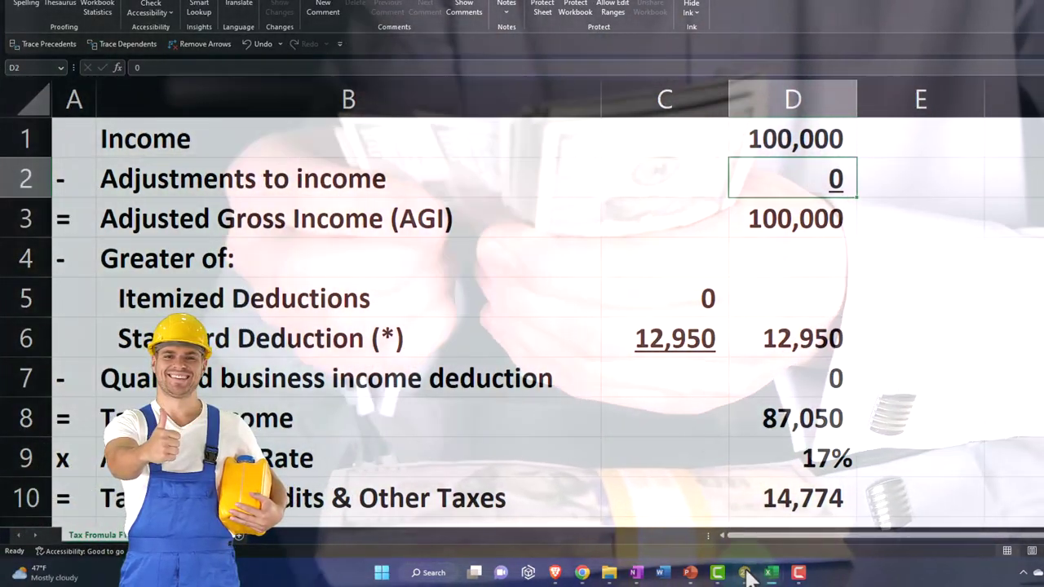
Switch to Lacerte and examine Form 1040 page 1 from the wage lines through total income, adjusted gross income and deductions
left_click(744, 573)
scroll(731, 420, "down", 5)
scroll(730, 419, "down", 3)
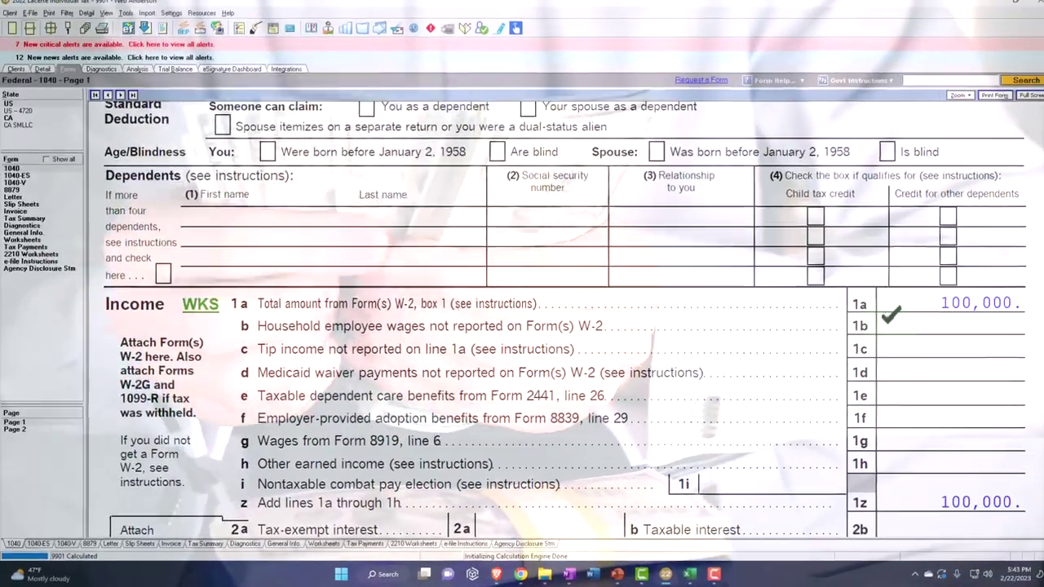
scroll(881, 306, "down", 2)
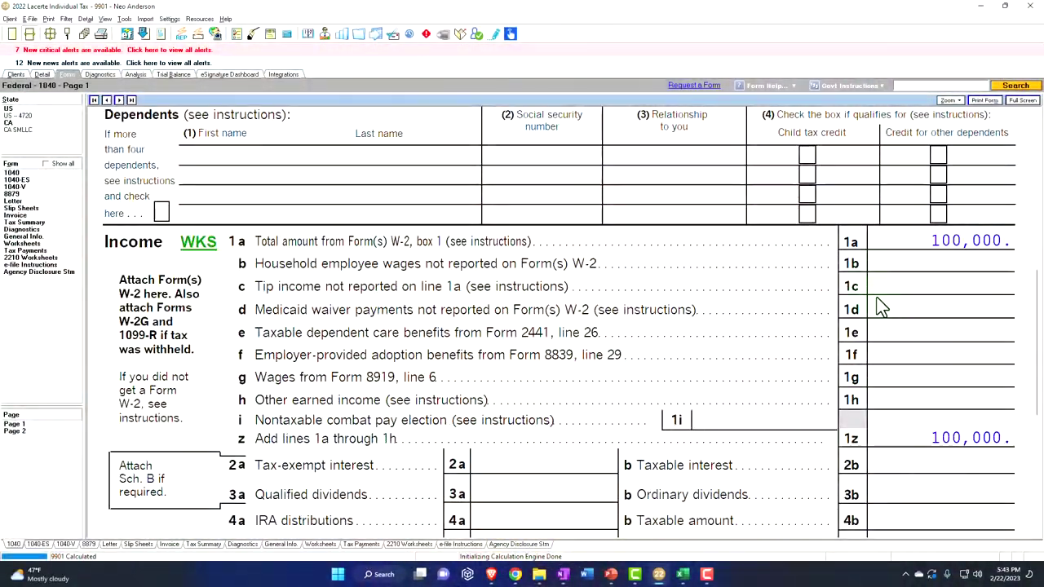
scroll(878, 299, "down", 2)
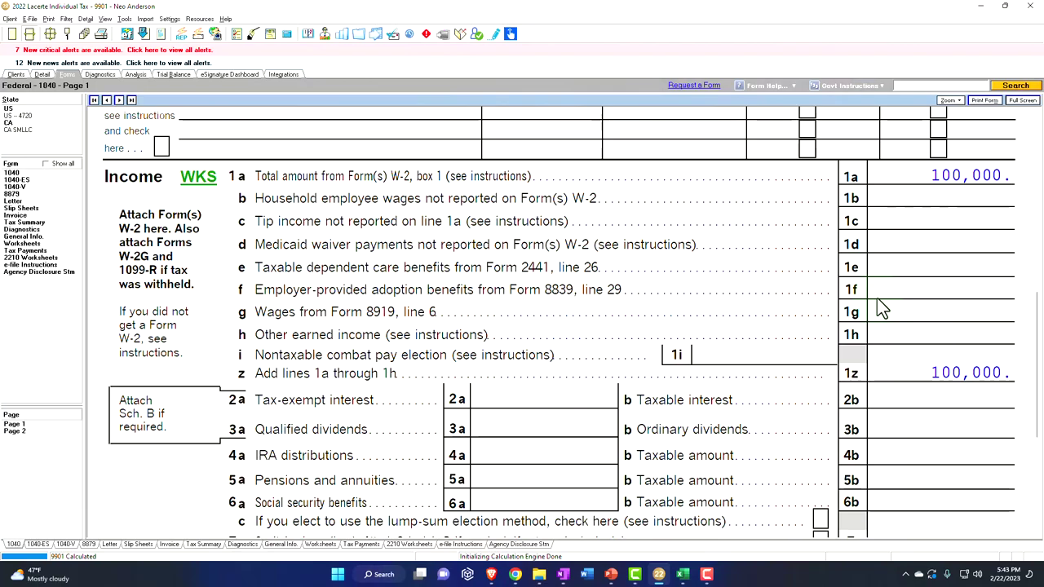
scroll(882, 308, "down", 2)
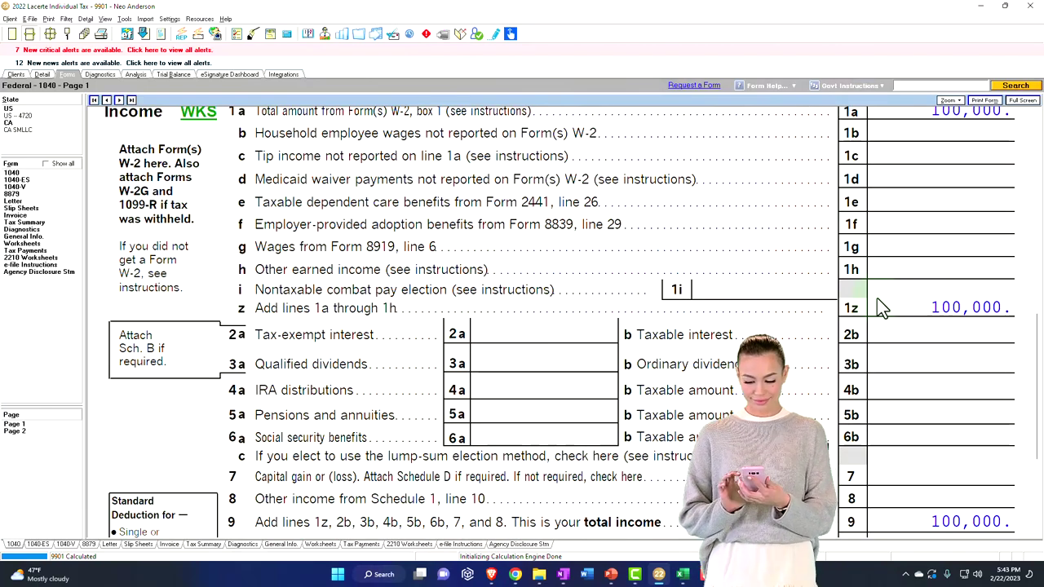
scroll(864, 276, "down", 2)
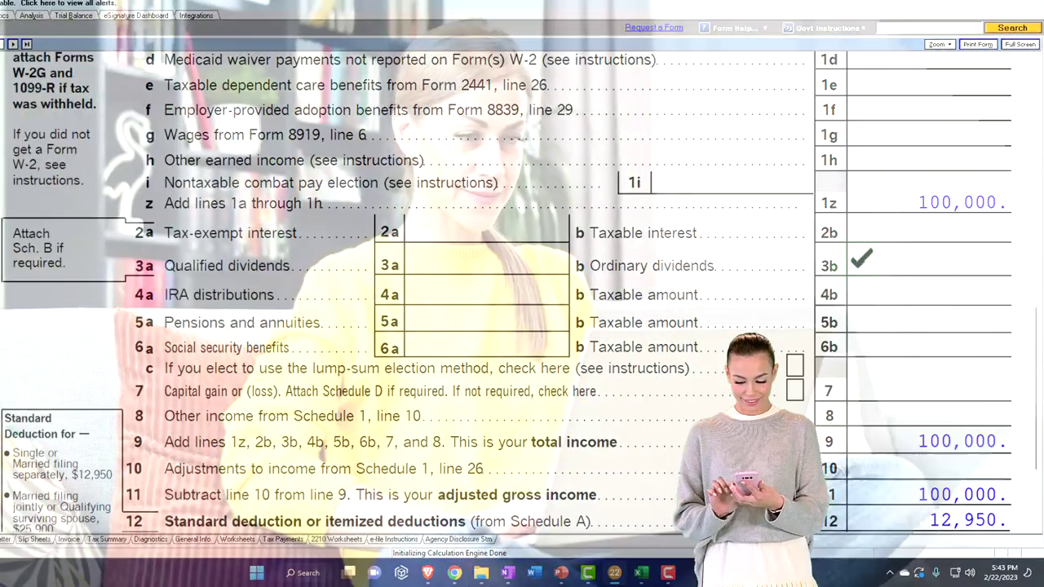
scroll(861, 259, "down", 2)
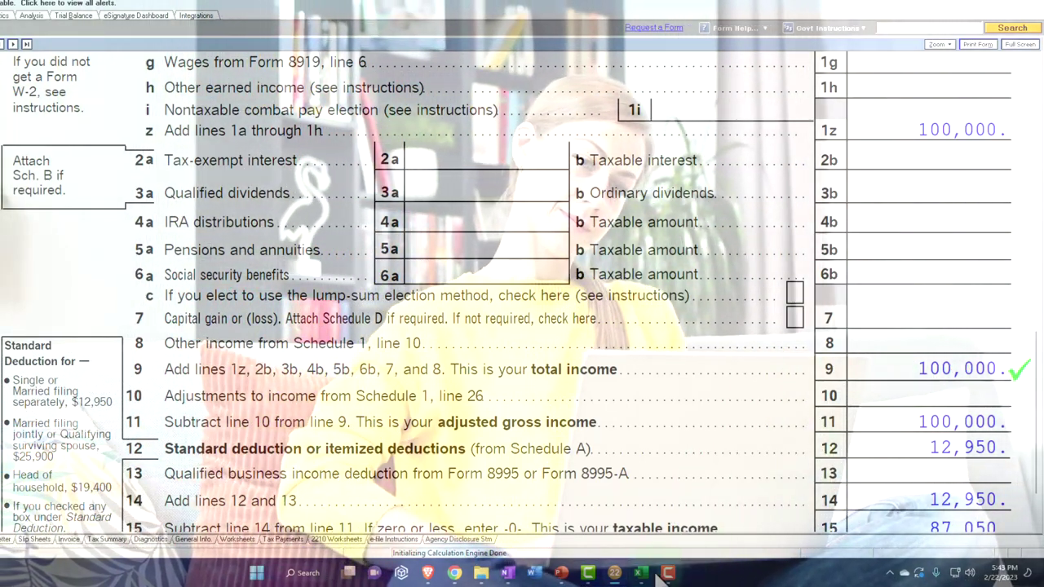
Compare the Excel worksheet's adjusted gross income and its itemized and standard deductions in C5:C6 with Form 1040 page 1 in Lacerte
mouse_move(640, 572)
left_click(722, 535)
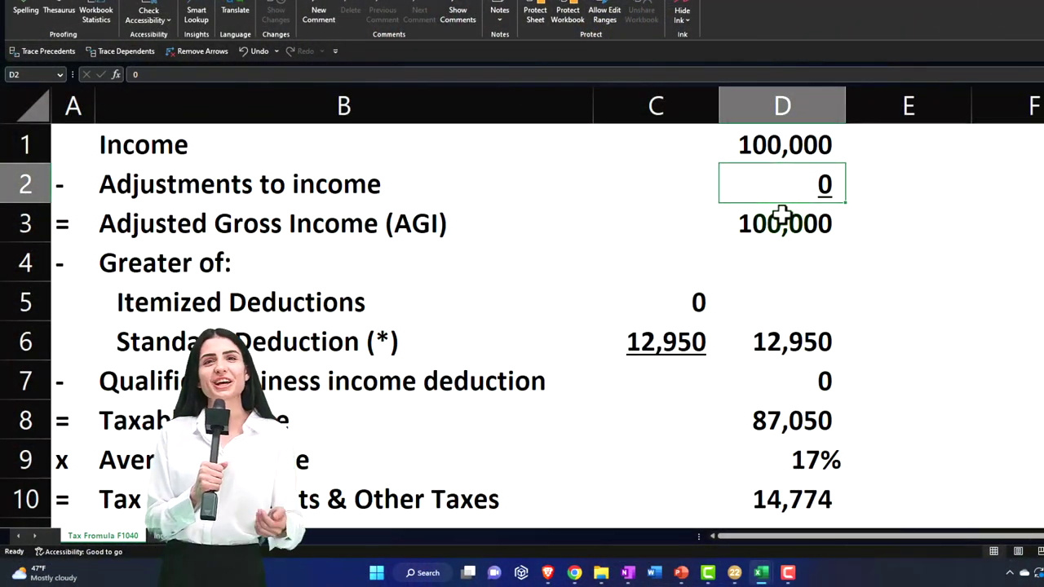
left_click(735, 574)
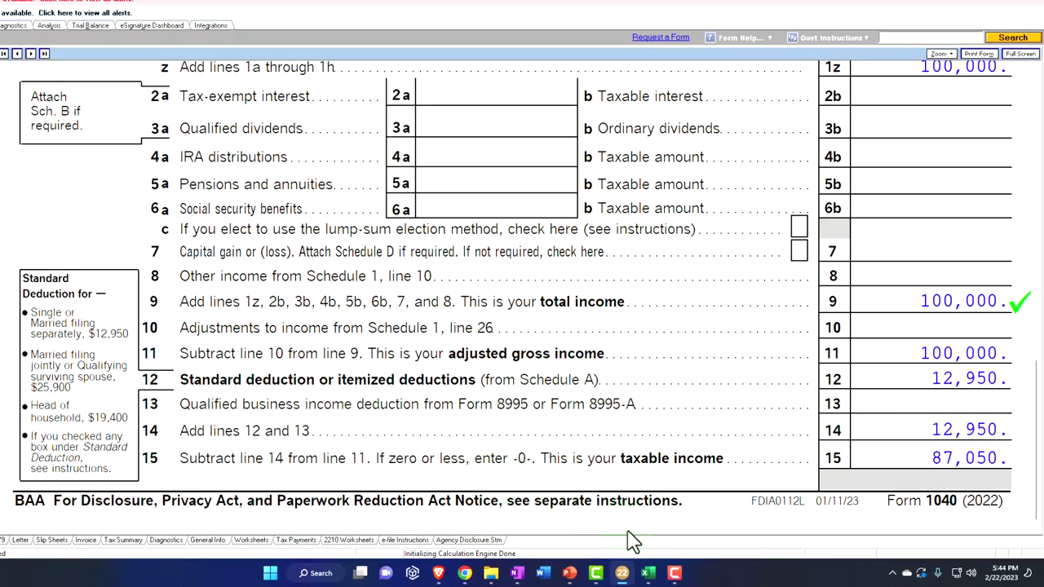
mouse_move(649, 577)
left_click(694, 400)
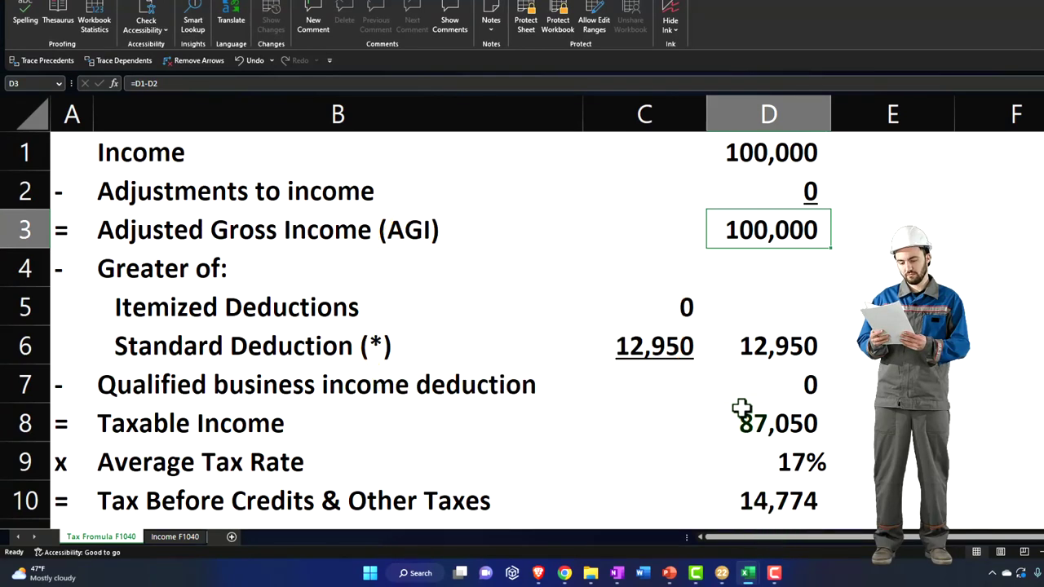
left_click_drag(648, 319, 658, 338)
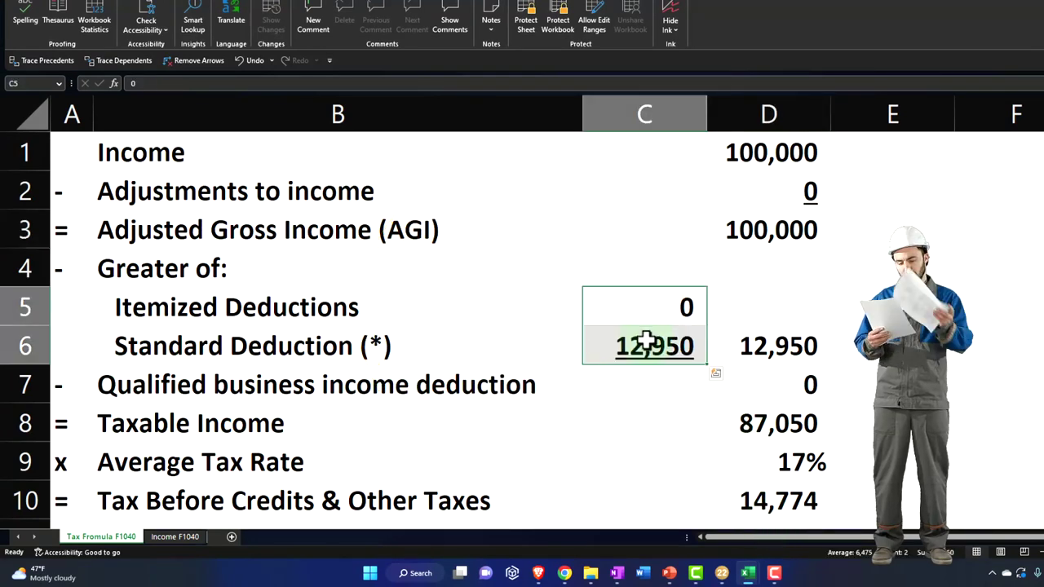
Underline the Qualified business income deduction amount in cell D7
left_click(760, 377)
left_click(775, 351)
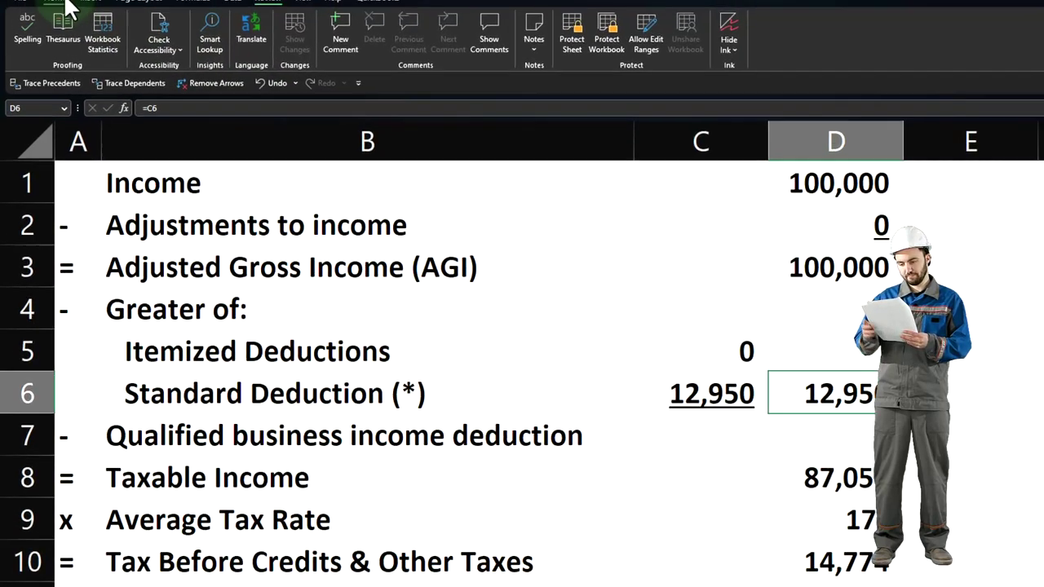
left_click(50, 1)
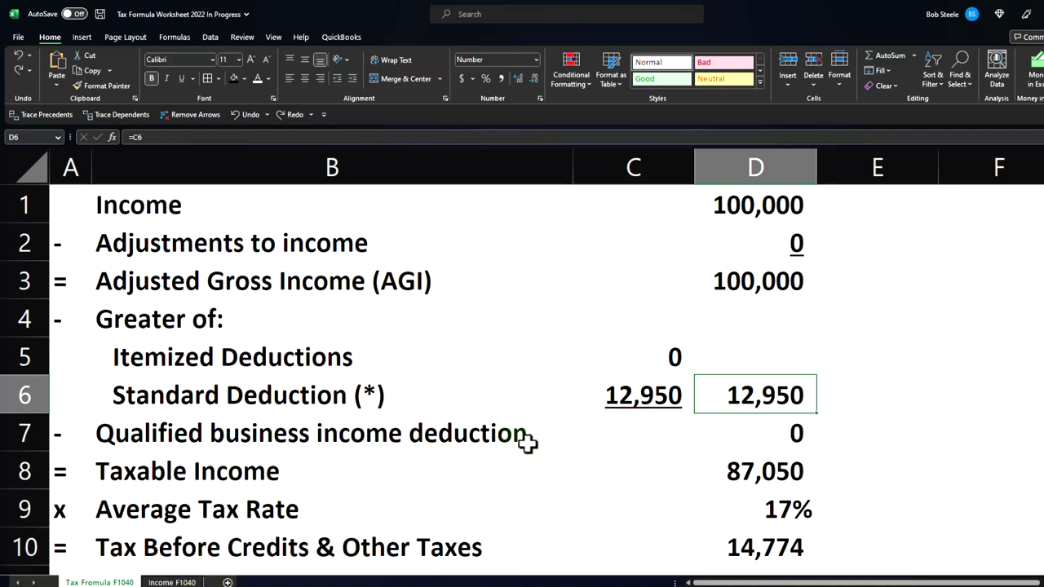
left_click(750, 437)
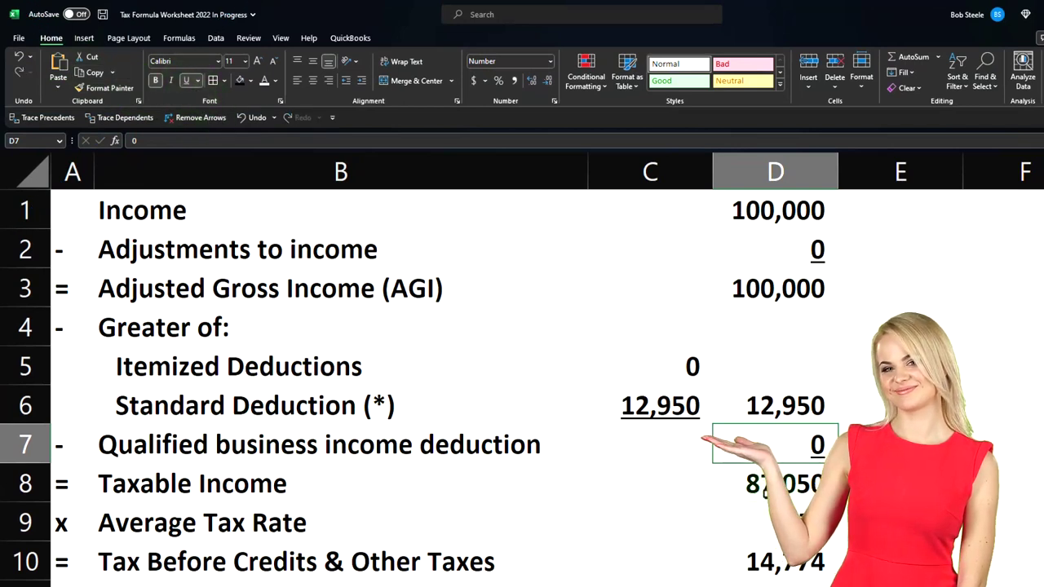
Inspect the Taxable Income formula in cell D8 and leave it as is
left_click(775, 486)
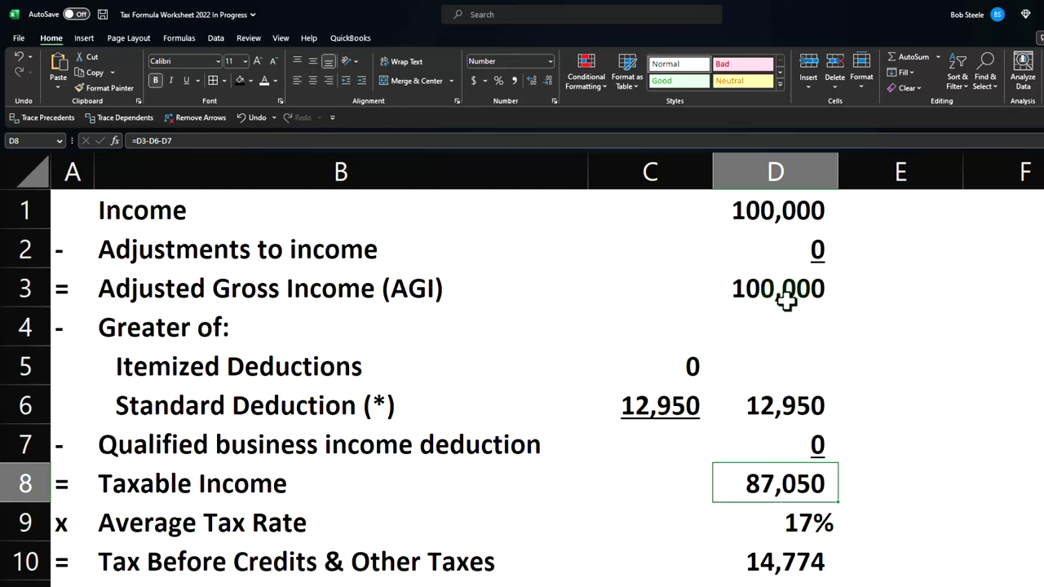
double_click(796, 481)
key("Return")
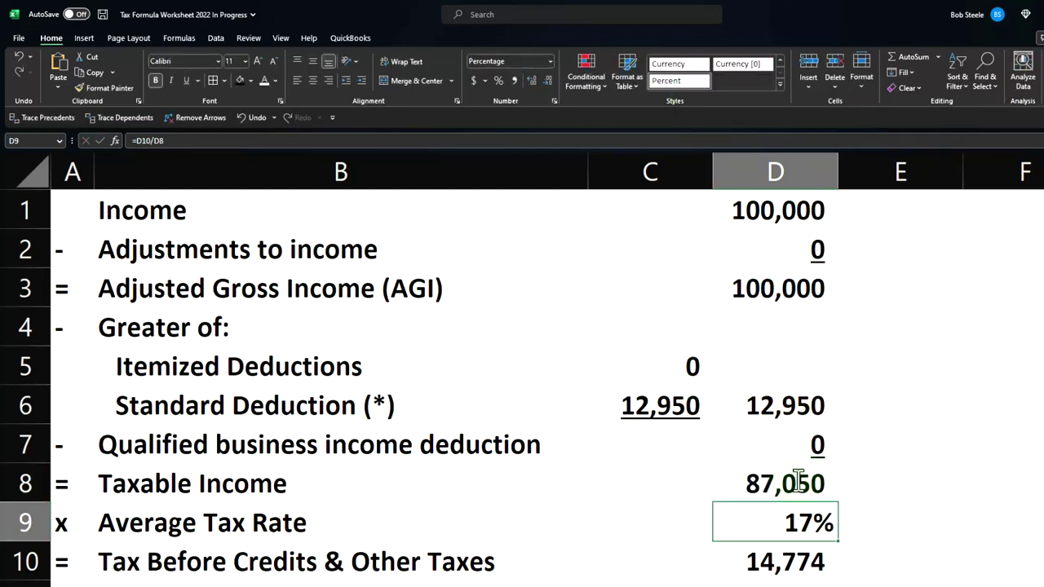
Check Tax Before Credits & Other Taxes in D10, and switch to Lacerte to examine the tax lines on Form 1040 page 2
scroll(796, 482, "down", 2)
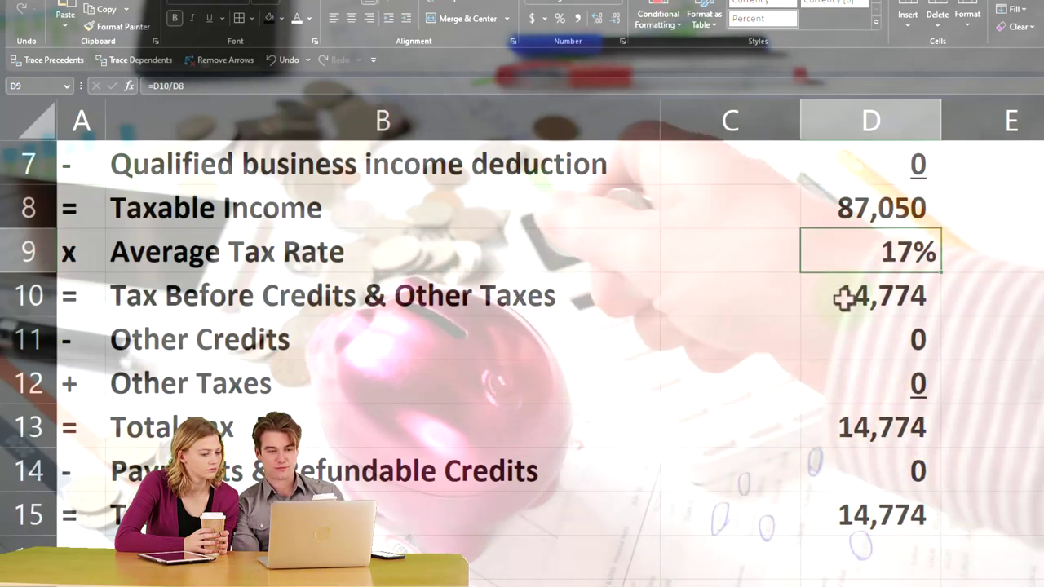
left_click(844, 298)
left_click(661, 575)
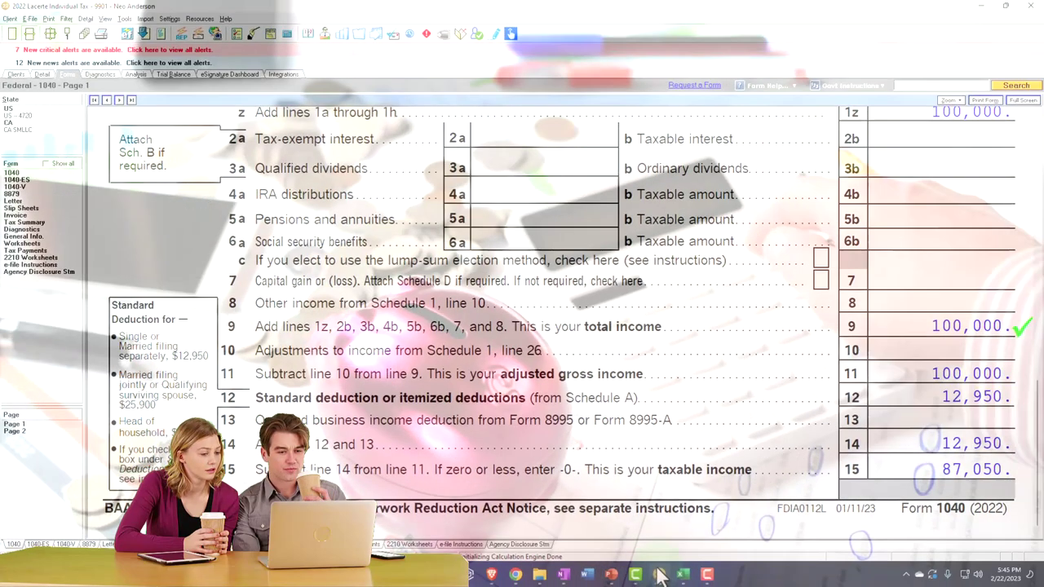
scroll(862, 200, "down", 3)
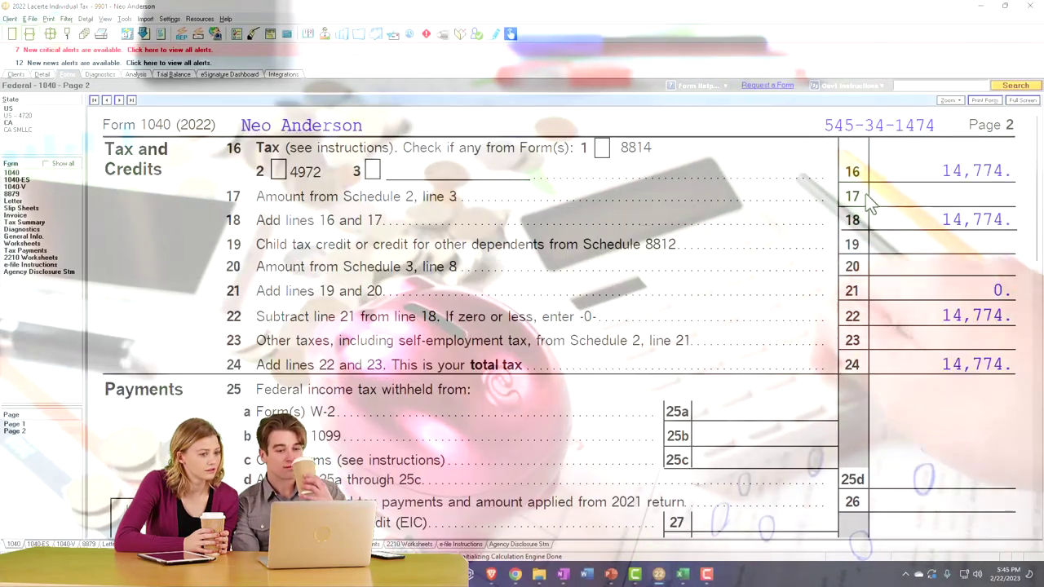
Switch to the Excel tax formula worksheet, inspect the Average Tax Rate formula in cell D9, and underline that cell
mouse_move(683, 575)
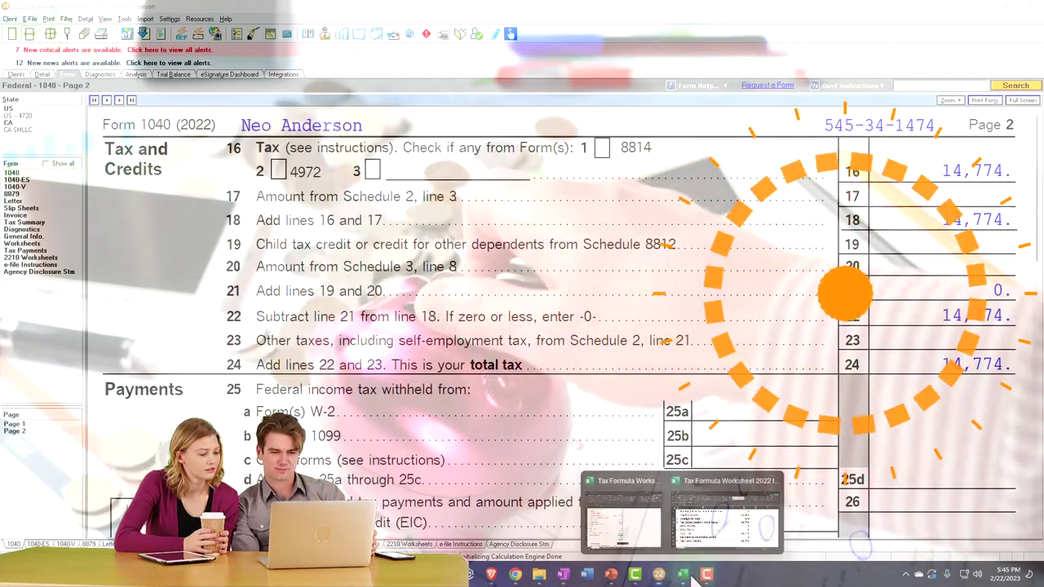
left_click(728, 545)
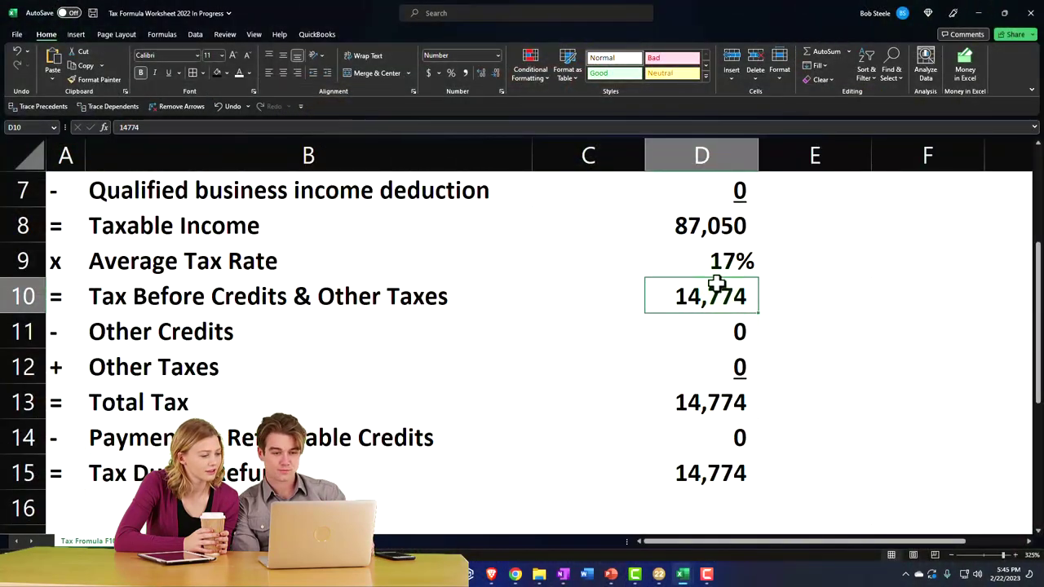
left_click(710, 256)
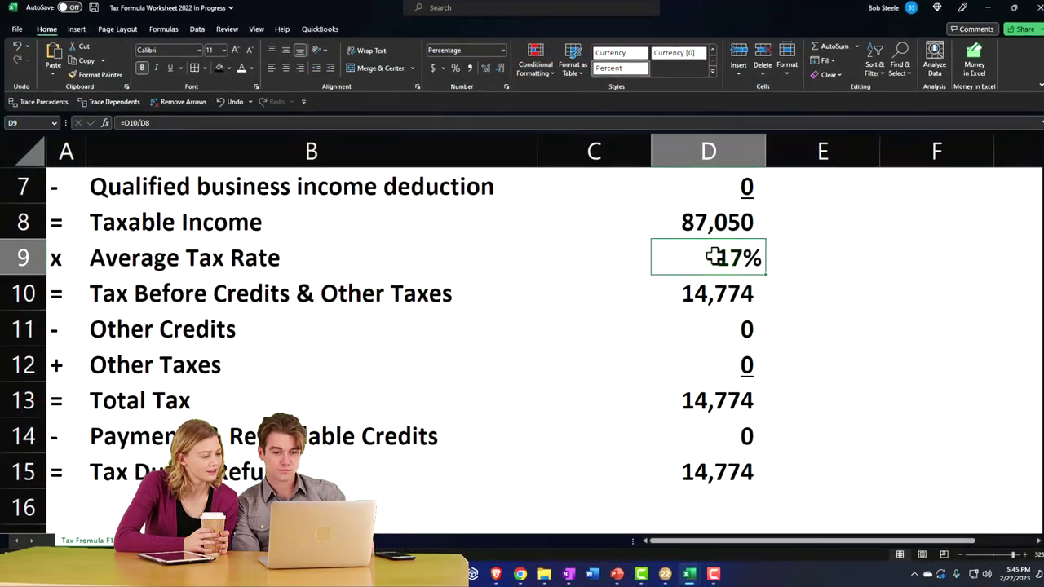
double_click(721, 255)
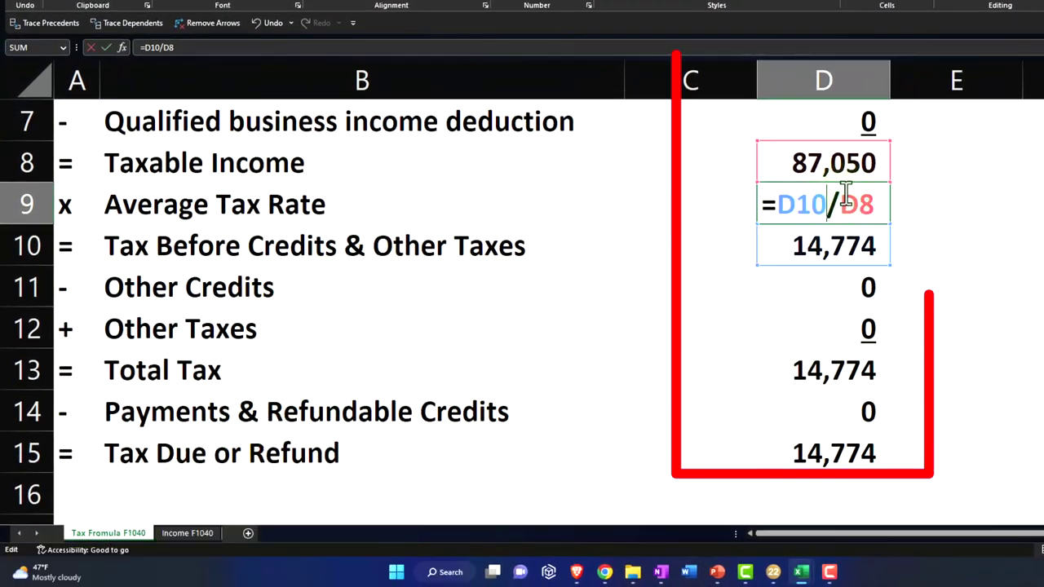
key("Return")
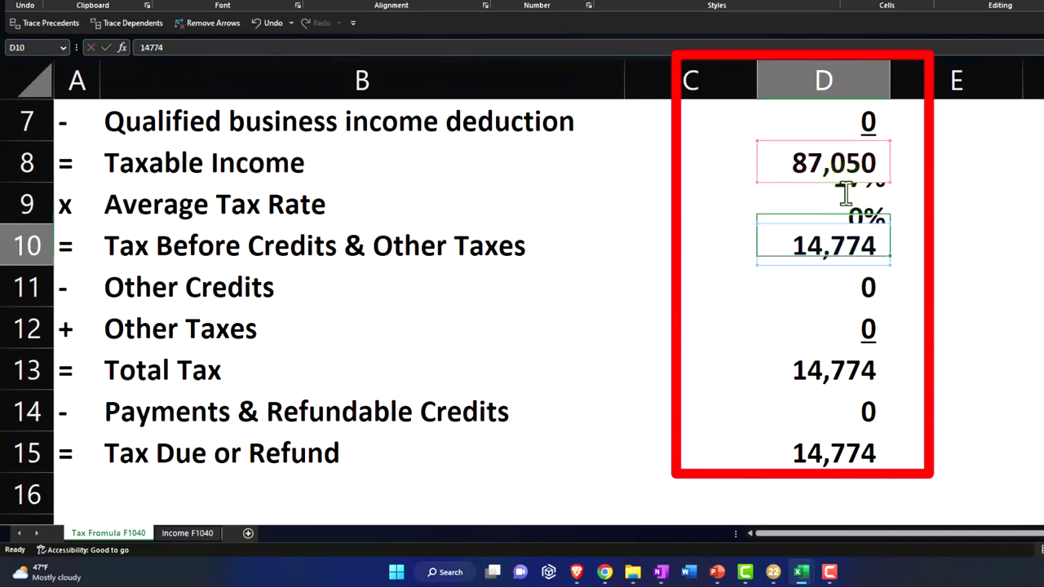
left_click(846, 193)
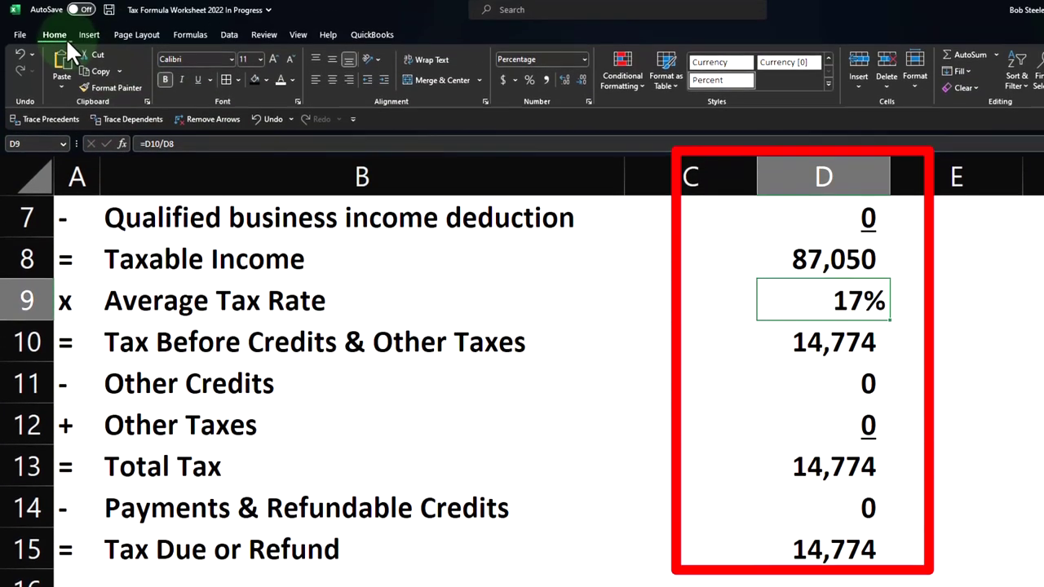
left_click(198, 85)
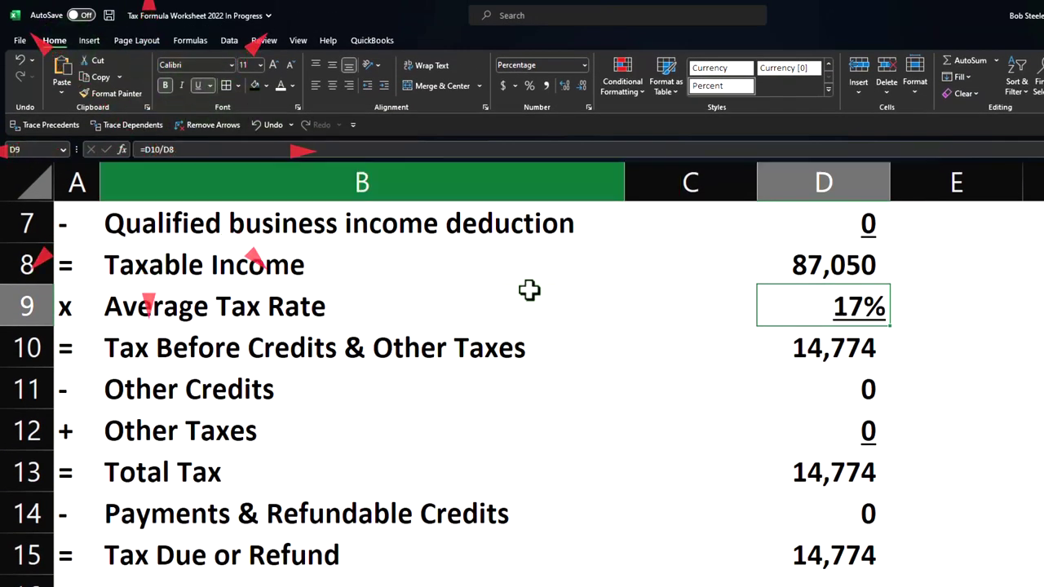
Review Other Credits, Other Taxes and Total Tax in D11:D13, and underline the Payments & Refundable Credits amount in D14
left_click(812, 389)
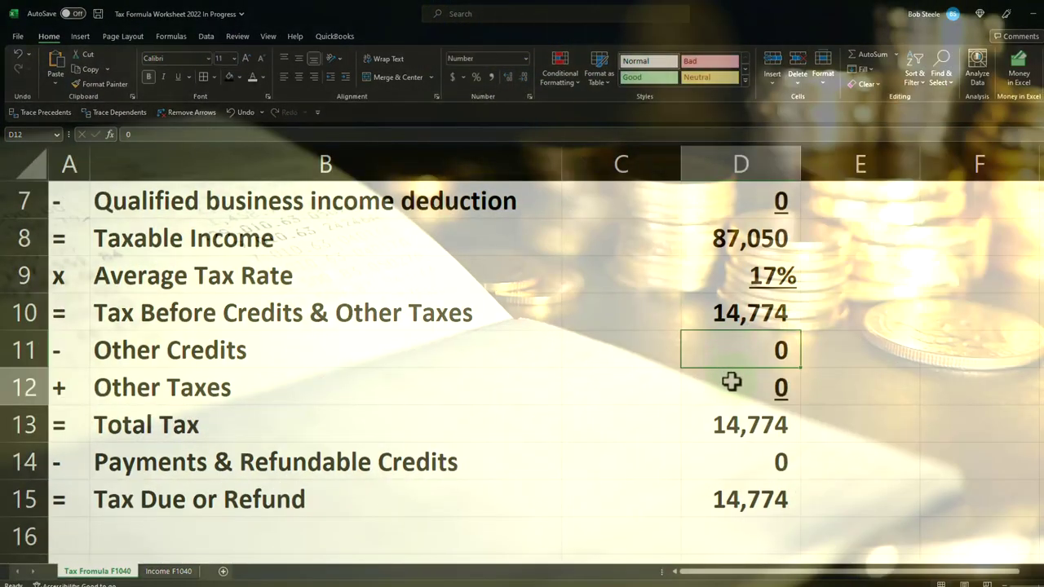
left_click(731, 381)
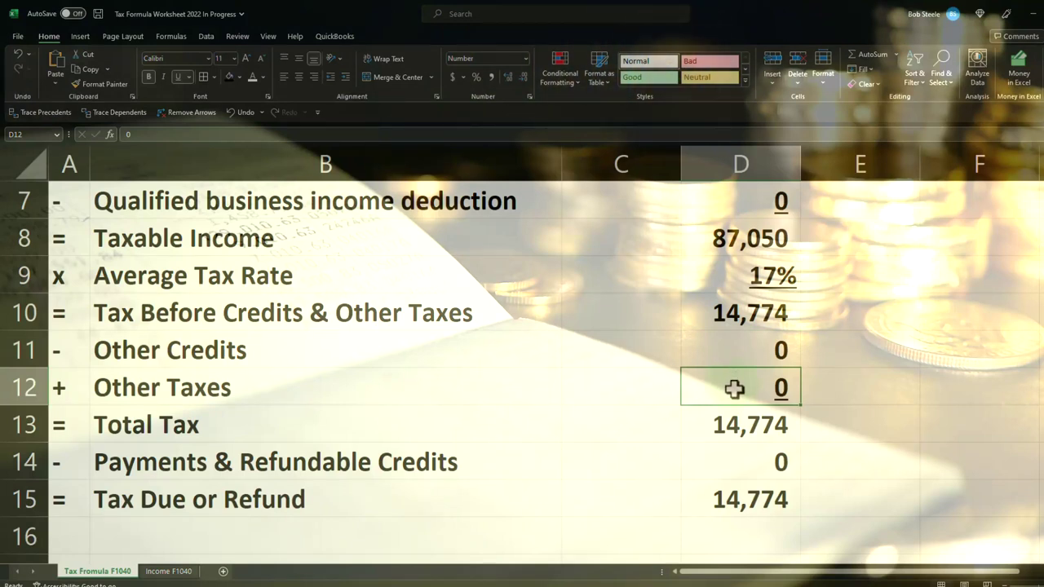
left_click(739, 422)
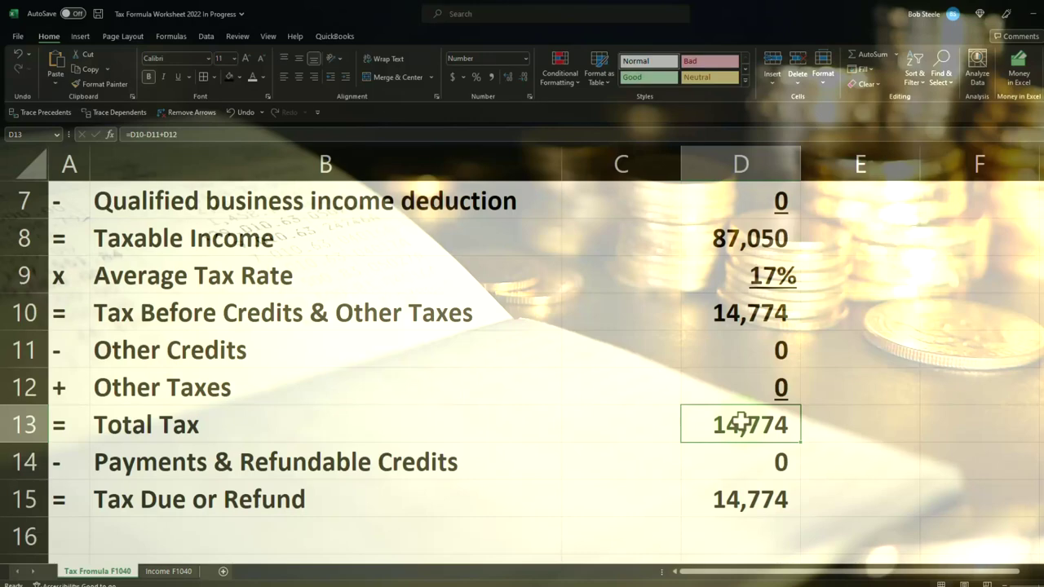
left_click(739, 457)
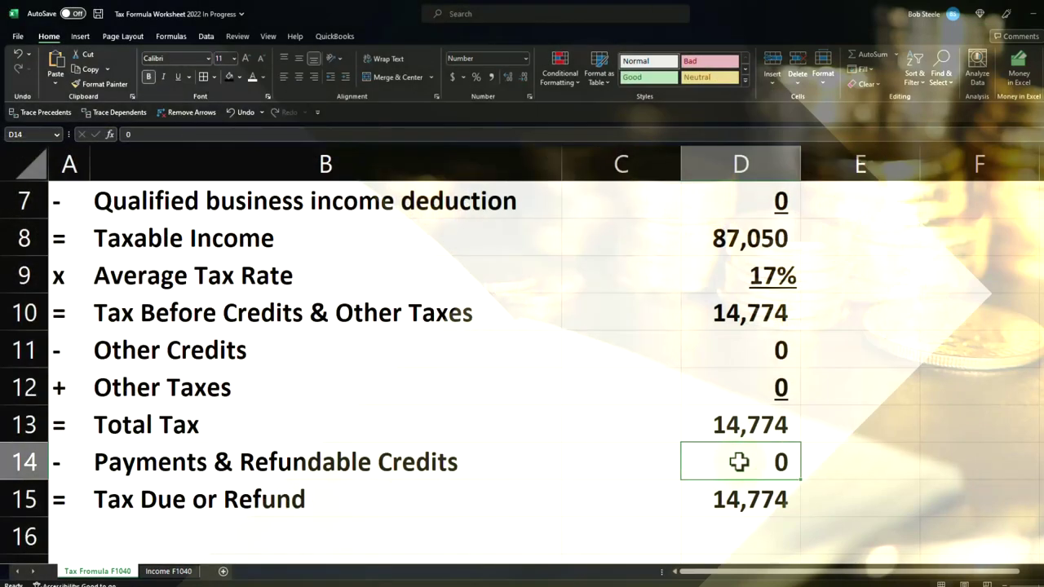
left_click(185, 82)
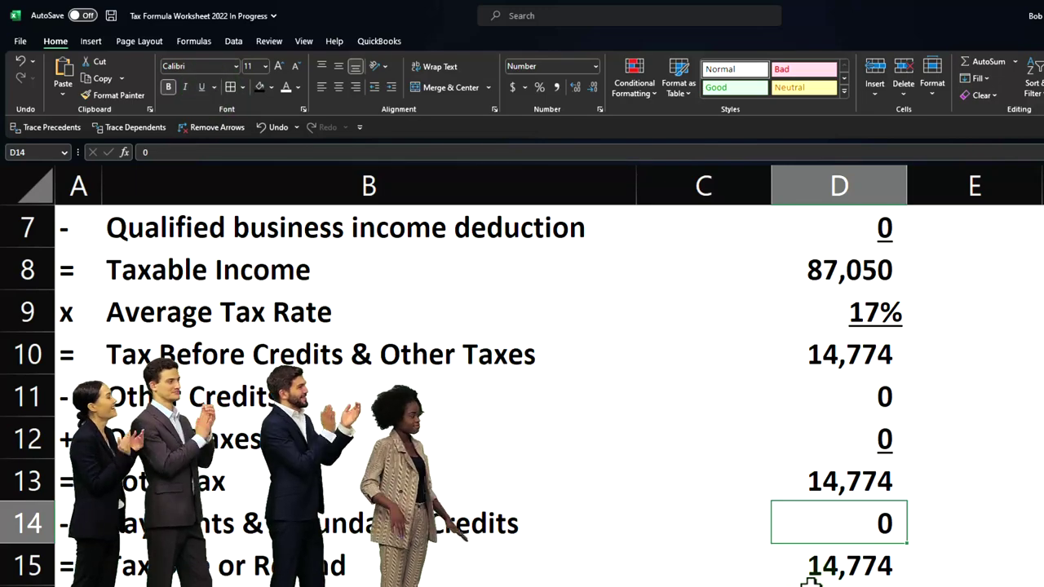
left_click(203, 87)
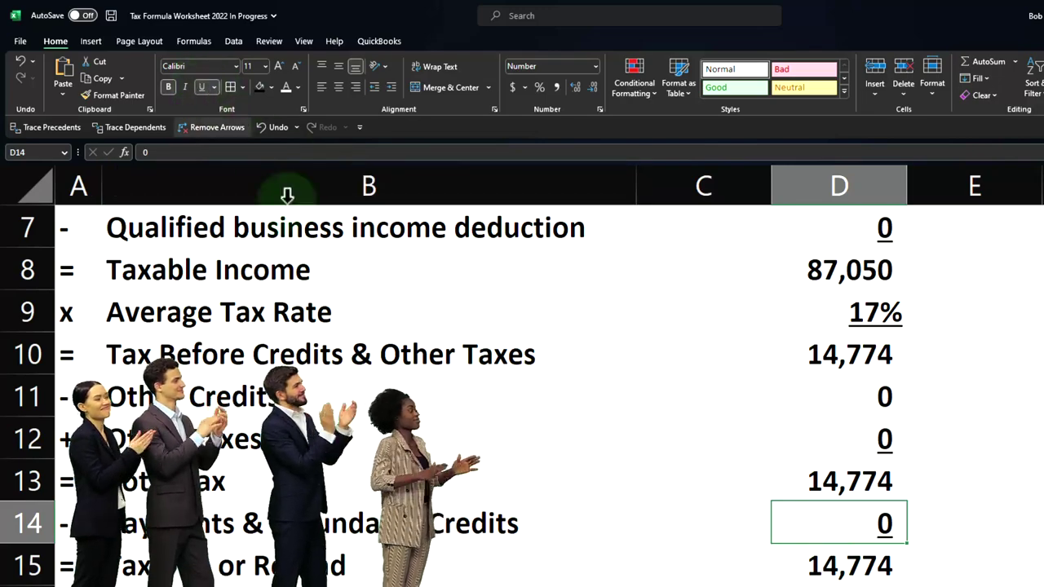
Insert a new row above the Income row and enter the title "Tax Formula 2022" in cell A1
scroll(522, 430, "up", 2)
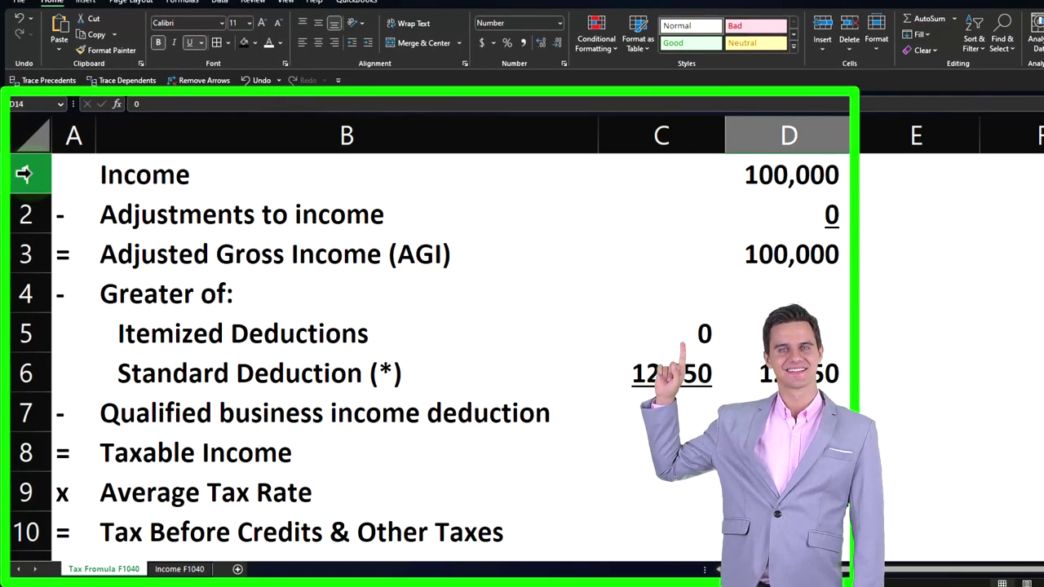
left_click(24, 173)
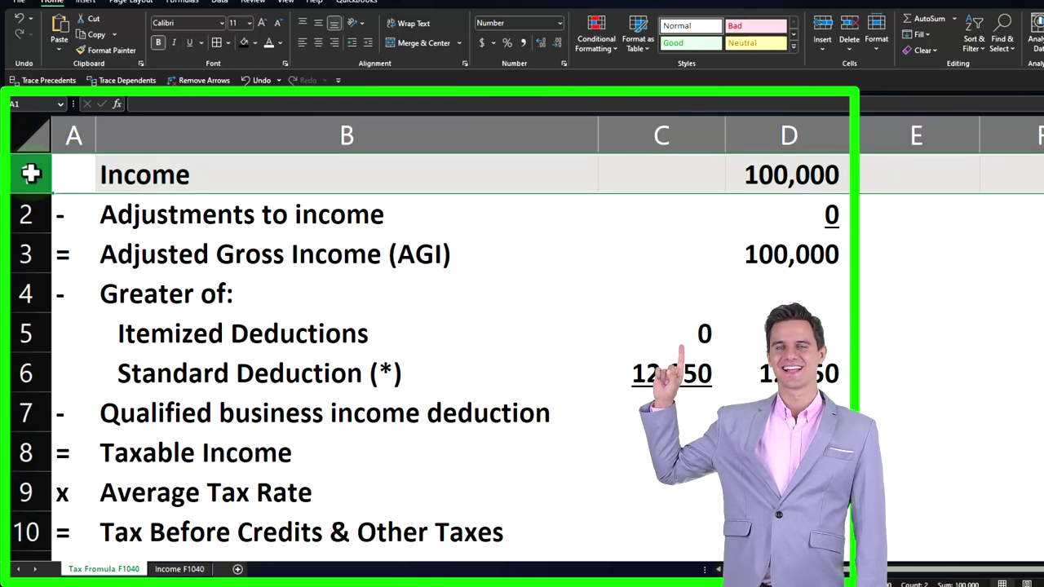
right_click(218, 175)
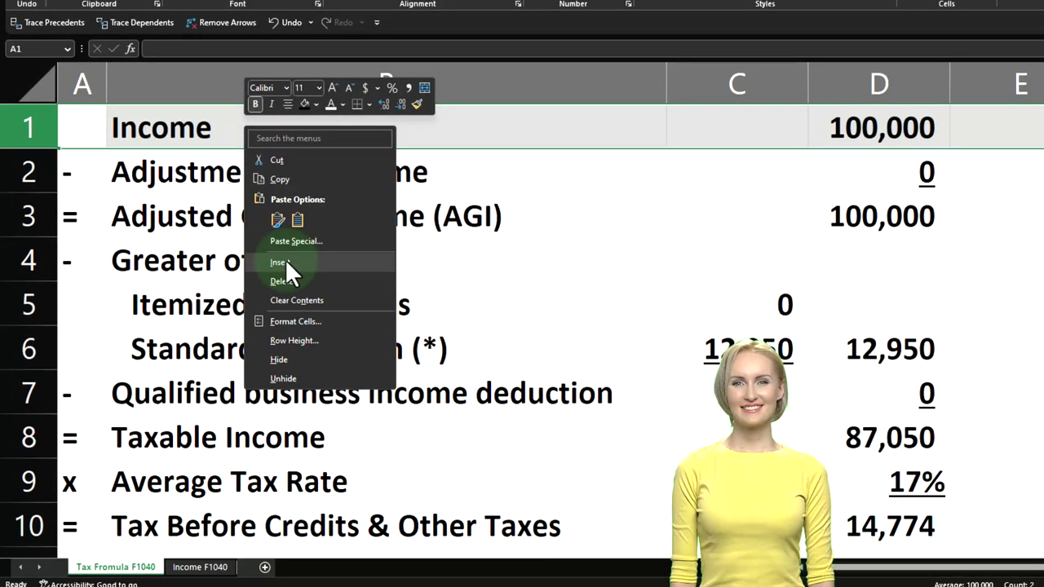
left_click(282, 262)
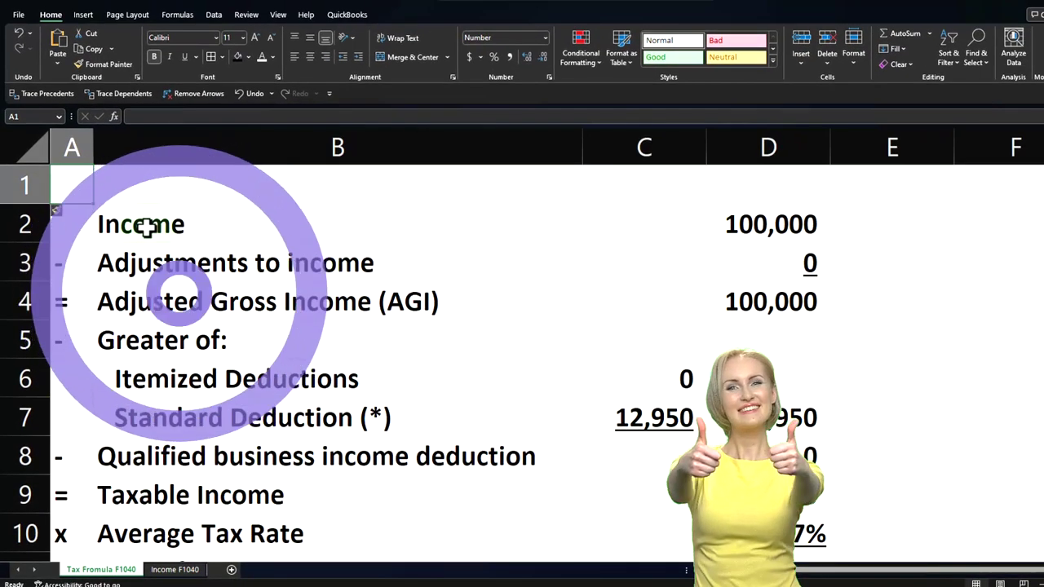
type("Tax Formula")
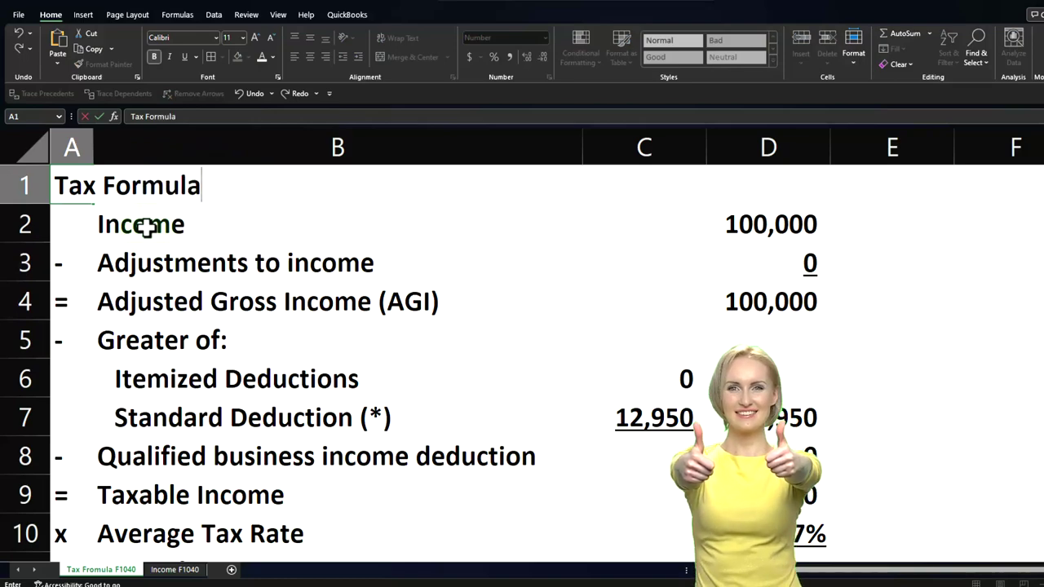
type(" 2022")
key("Return")
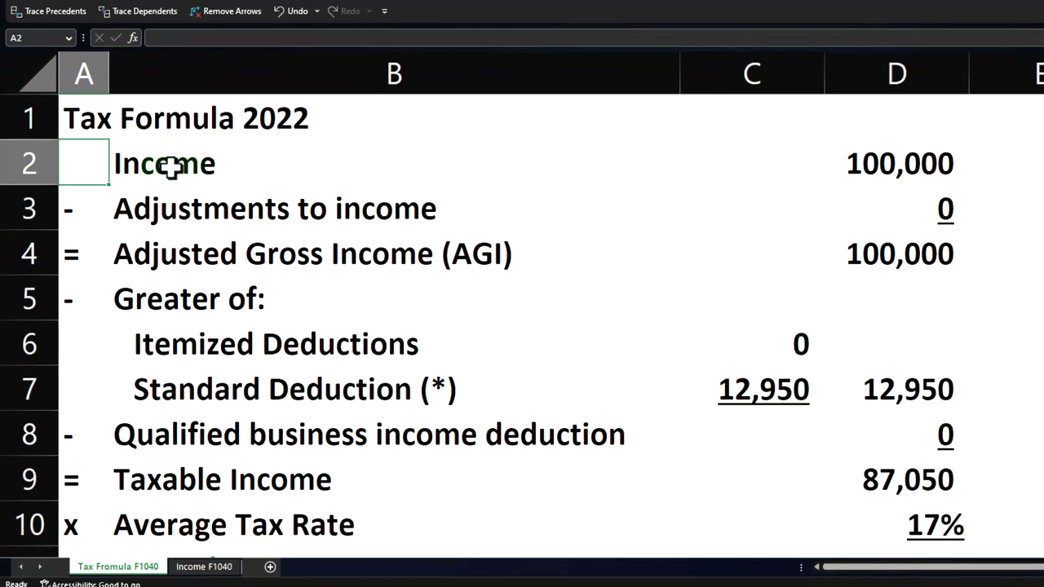
Try merging and centering the title across A1:D1, and undo the merge
left_click_drag(95, 121, 874, 93)
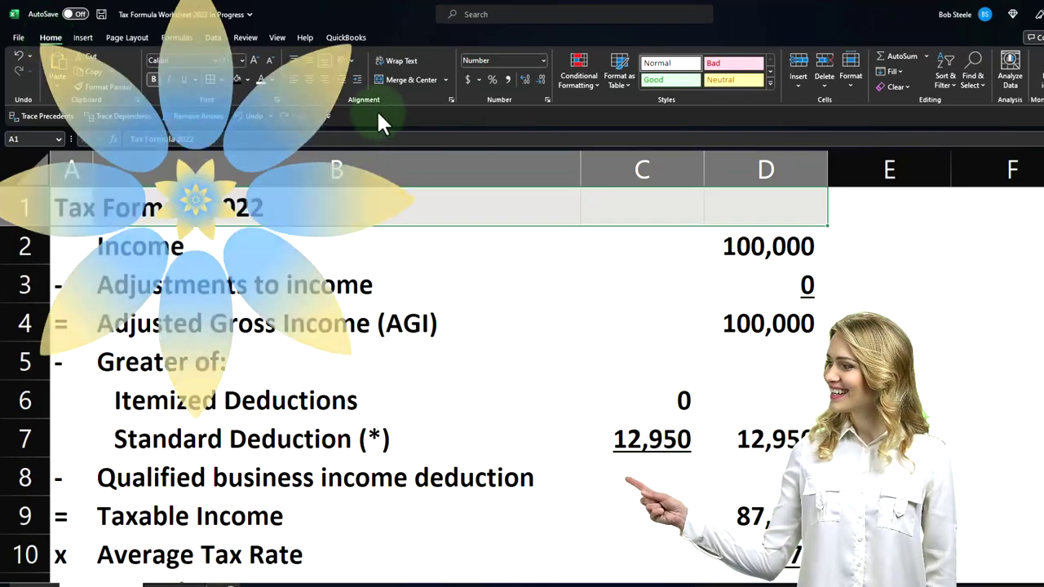
left_click(393, 75)
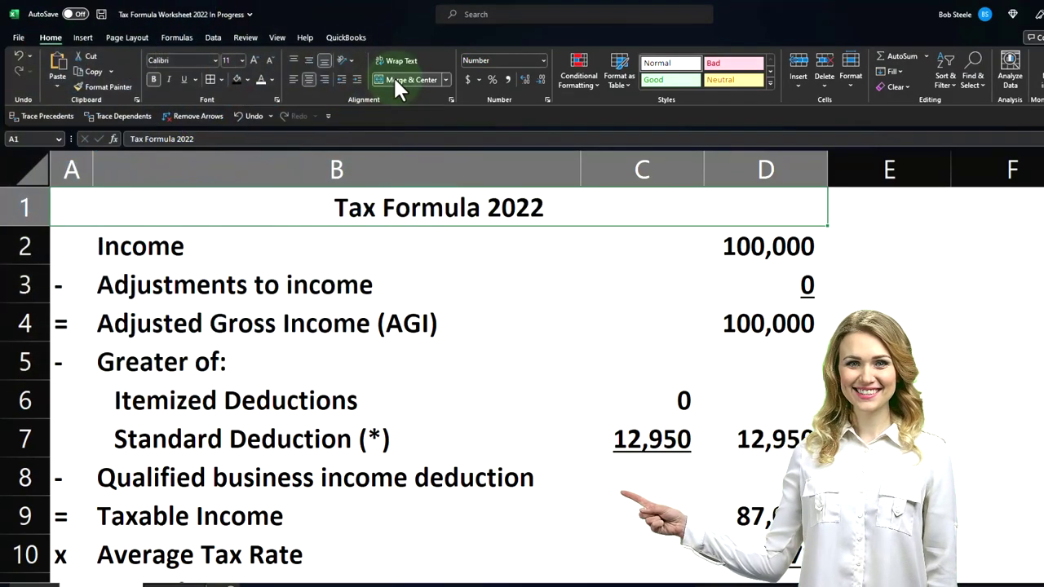
left_click(373, 163)
mouse_move(400, 175)
left_mouse_down()
mouse_move(723, 187)
mouse_move(704, 187)
left_mouse_up()
left_click(613, 228)
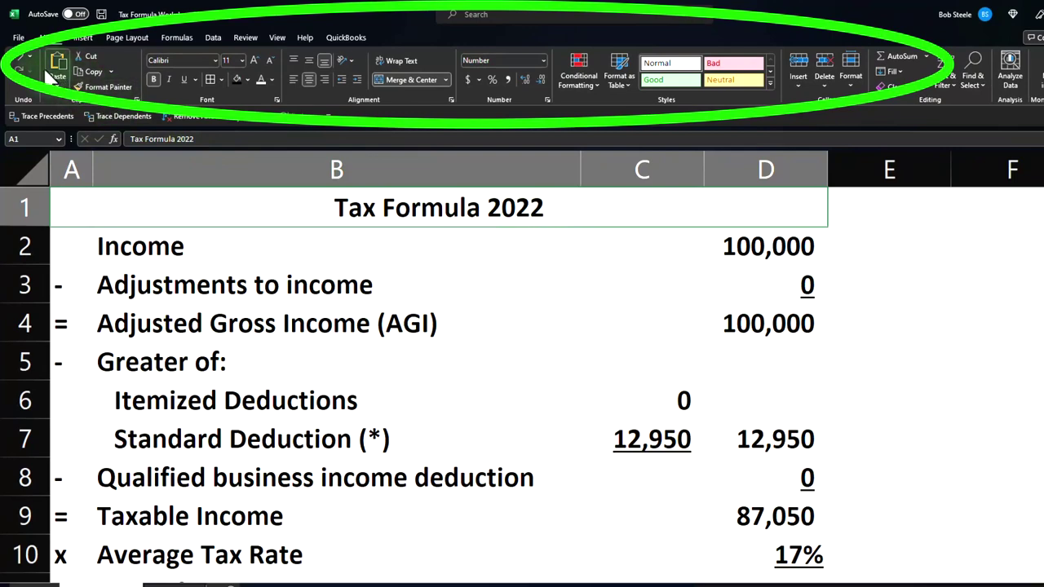
left_click(17, 51)
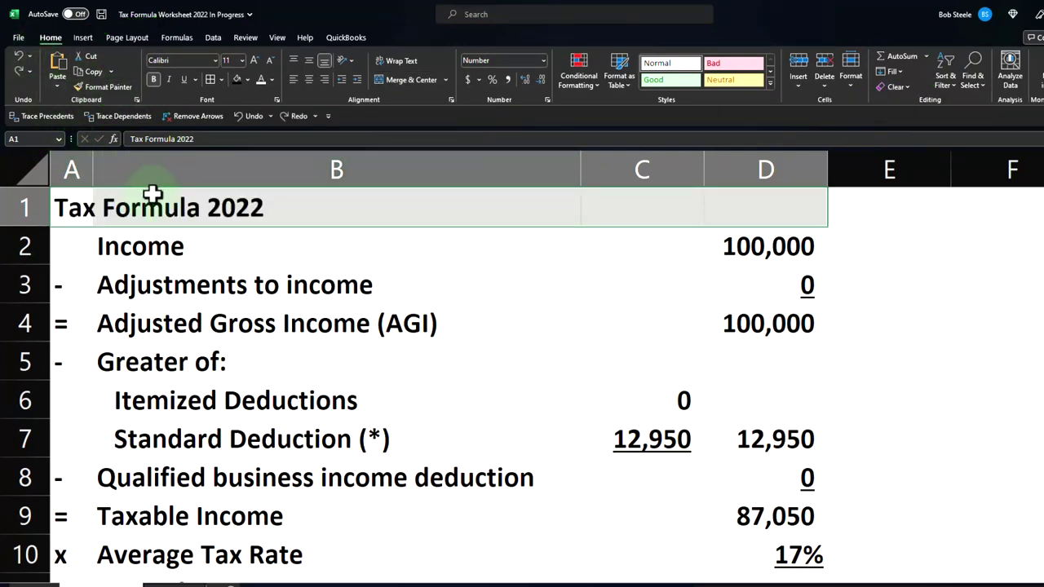
Set the horizontal alignment of the title range A1:D1 to Center Across Selection
right_click(167, 209)
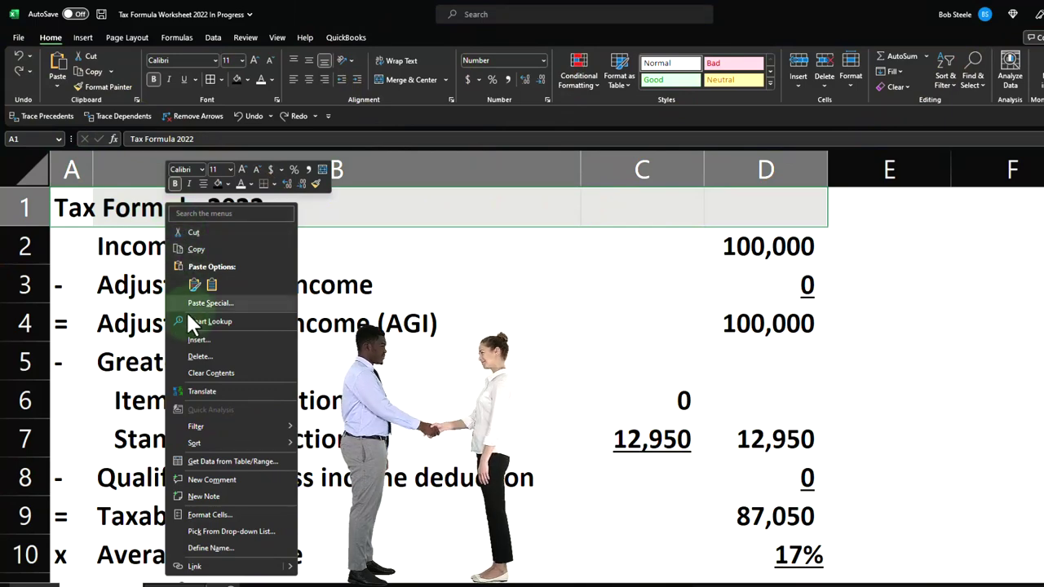
left_click(233, 514)
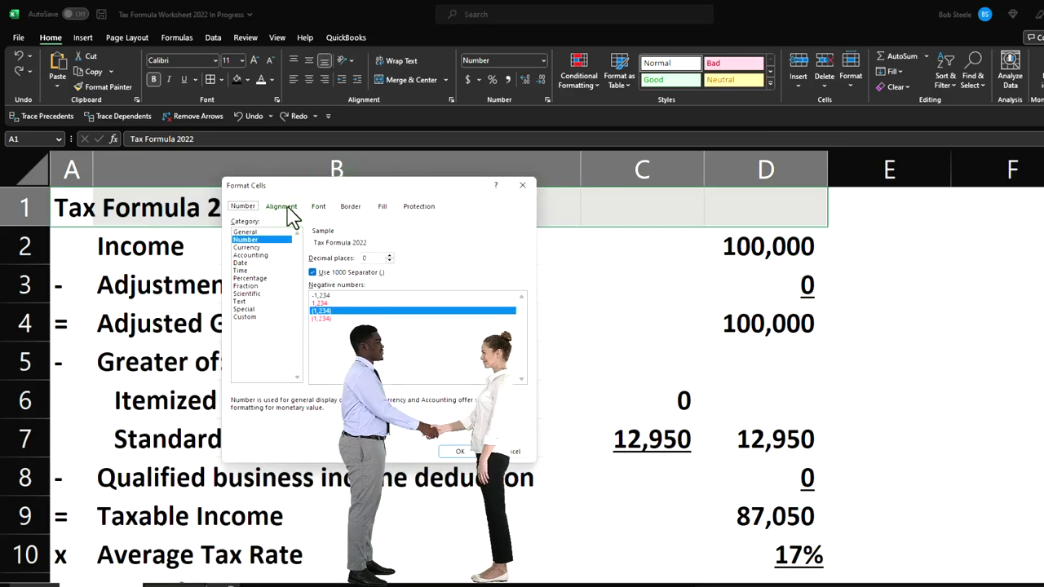
left_click(283, 207)
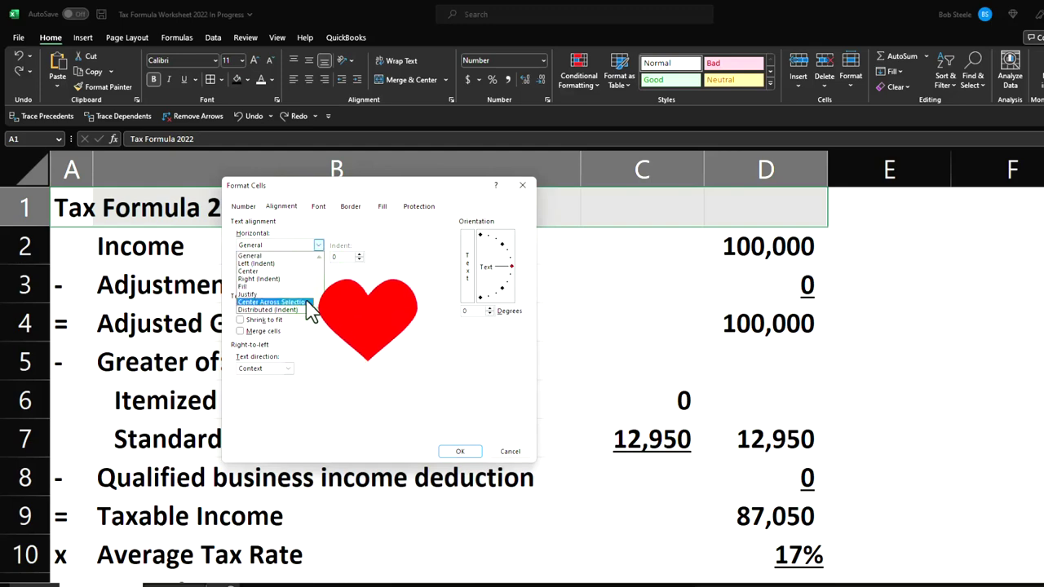
left_click(307, 303)
left_click(460, 452)
left_click(431, 346)
Examine the title row's cells A1 through D1 one by one to check whether they are separate cells
left_click(70, 206)
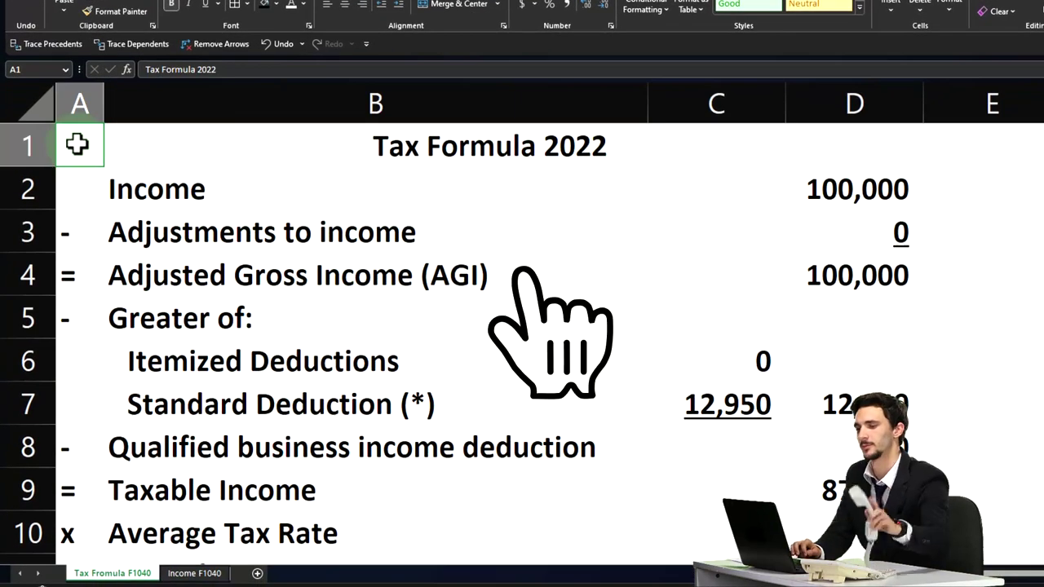
key("Right")
key("Right")
key("Right")
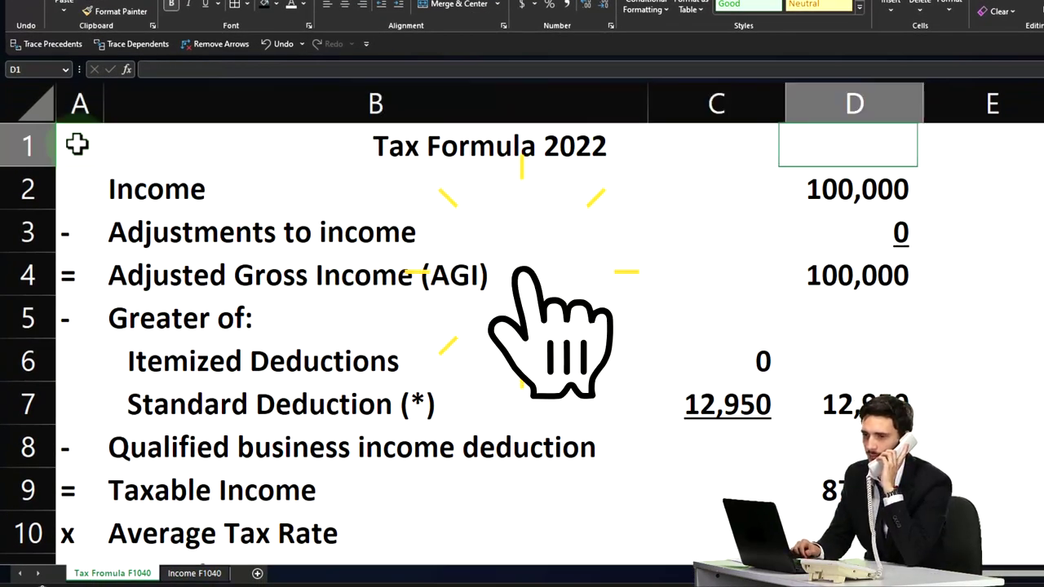
key("Left")
key("Left")
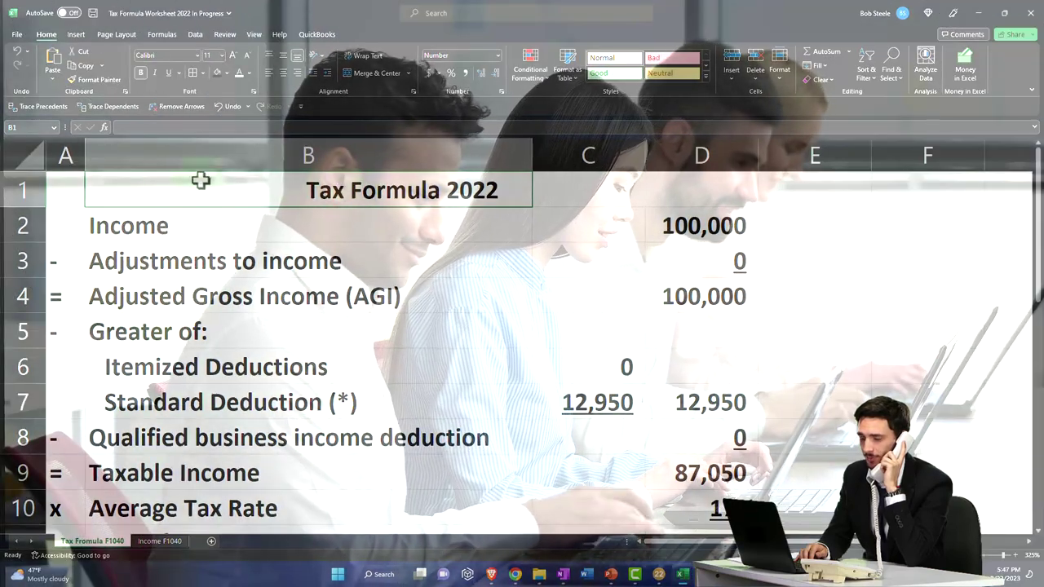
Format the title range A1:D1 with a black fill and white text
left_click_drag(64, 190, 652, 195)
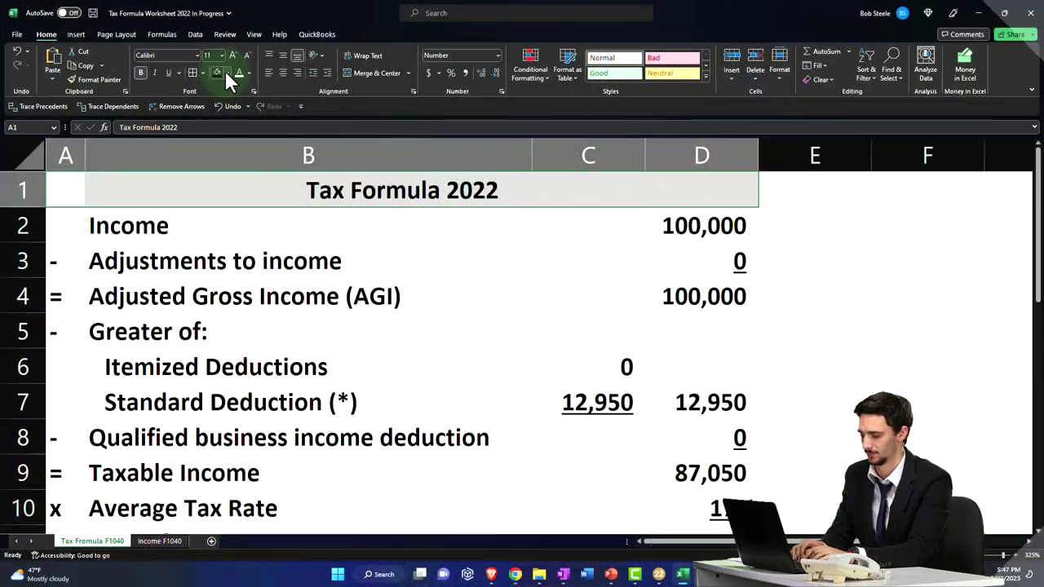
left_click(225, 70)
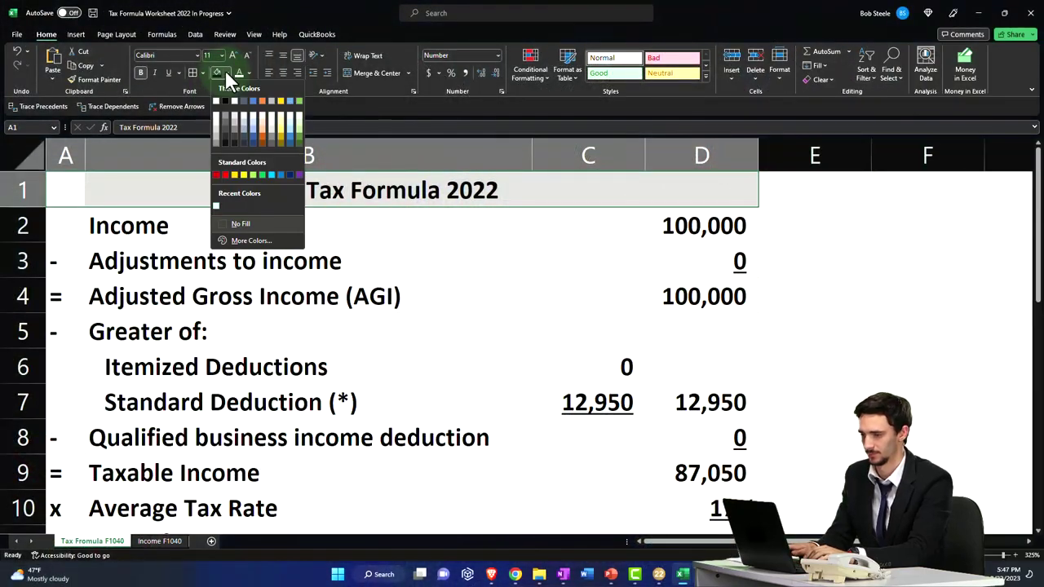
left_click(227, 101)
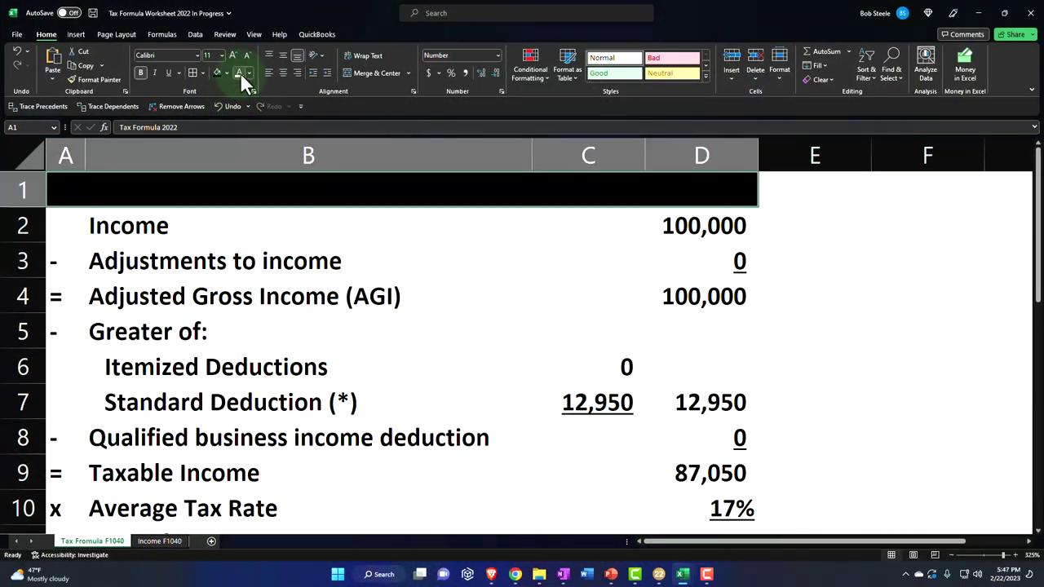
left_click(240, 73)
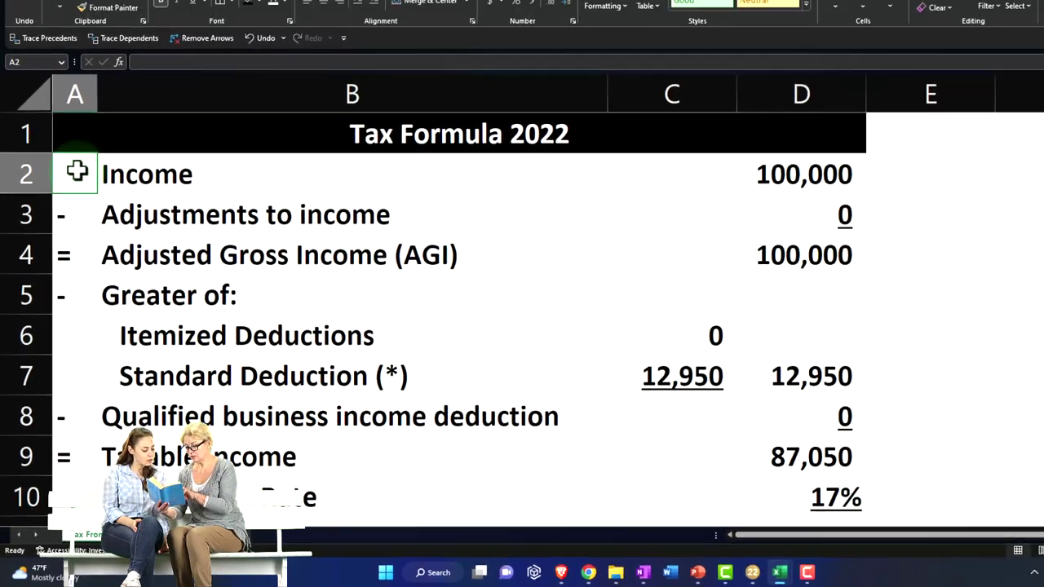
Apply all borders to the tax formula rows in A2:D16
left_click_drag(80, 148, 696, 450)
left_click_drag(601, 468, 708, 372)
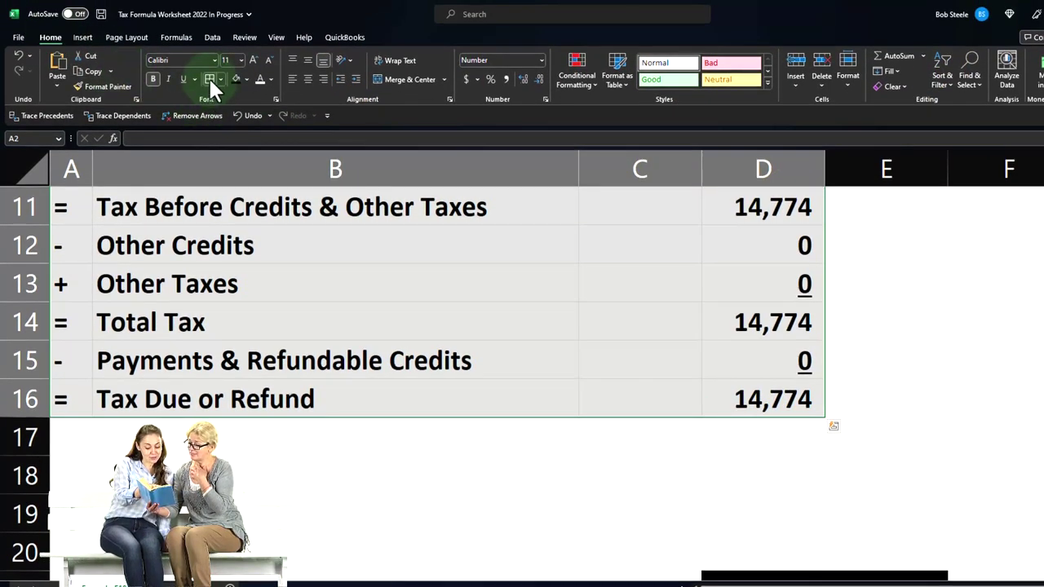
scroll(208, 76, "up", 3)
left_click(541, 312)
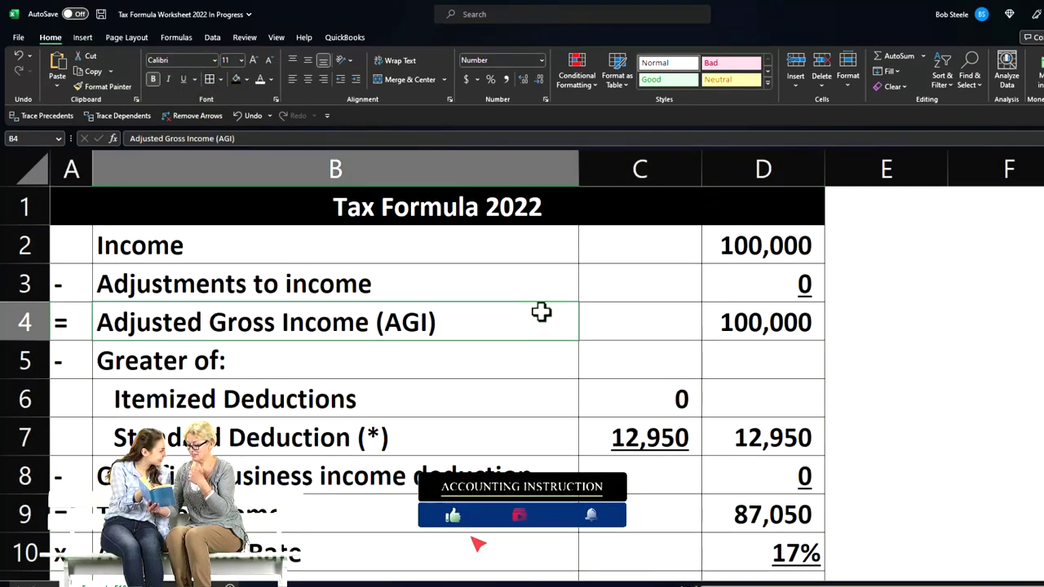
Narrow column C slightly and check how its amounts fit down through the standard deductions table
left_click(646, 170)
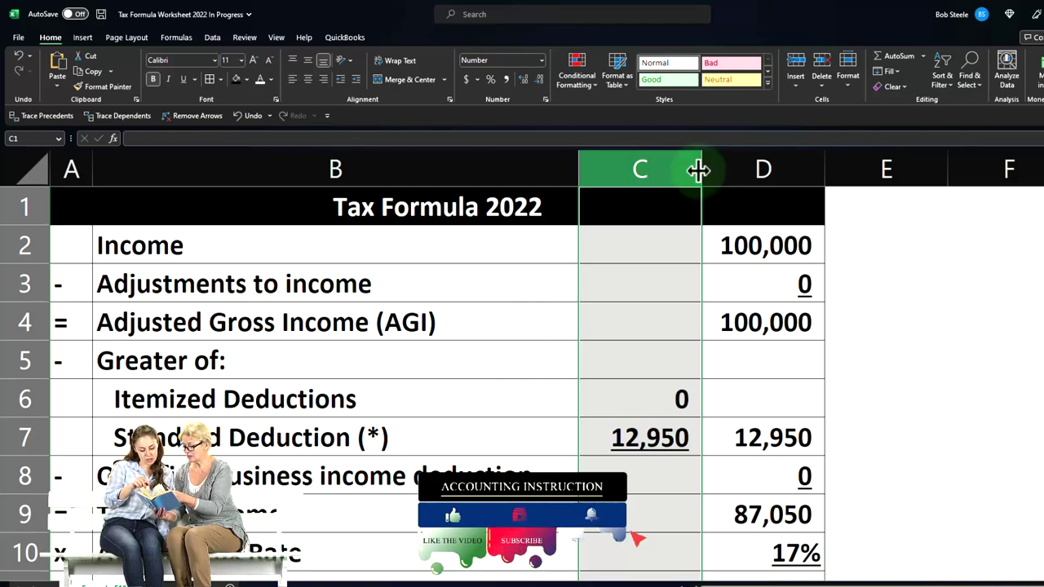
left_click_drag(693, 169, 690, 168)
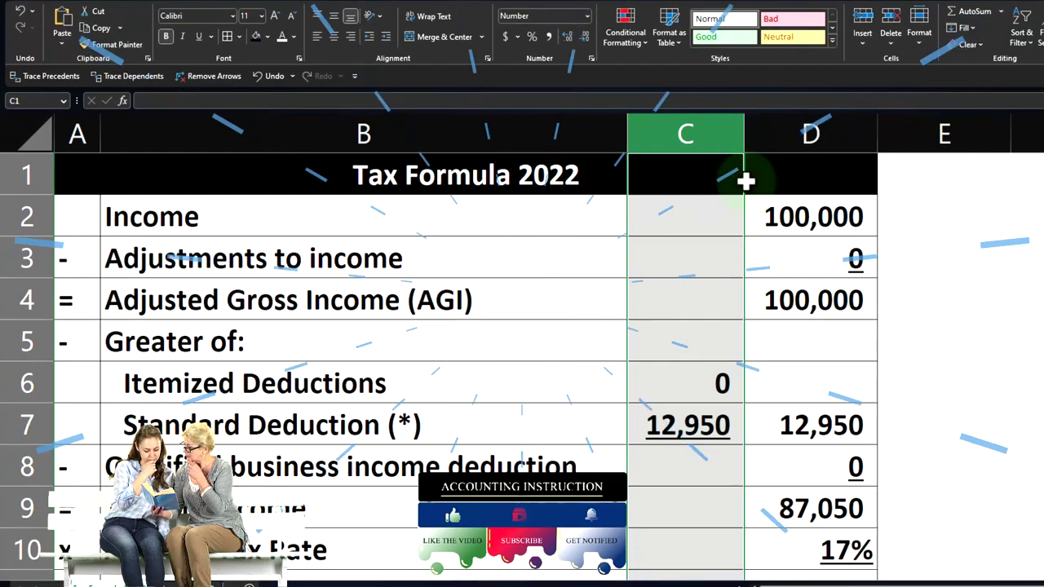
left_click_drag(743, 136, 741, 137)
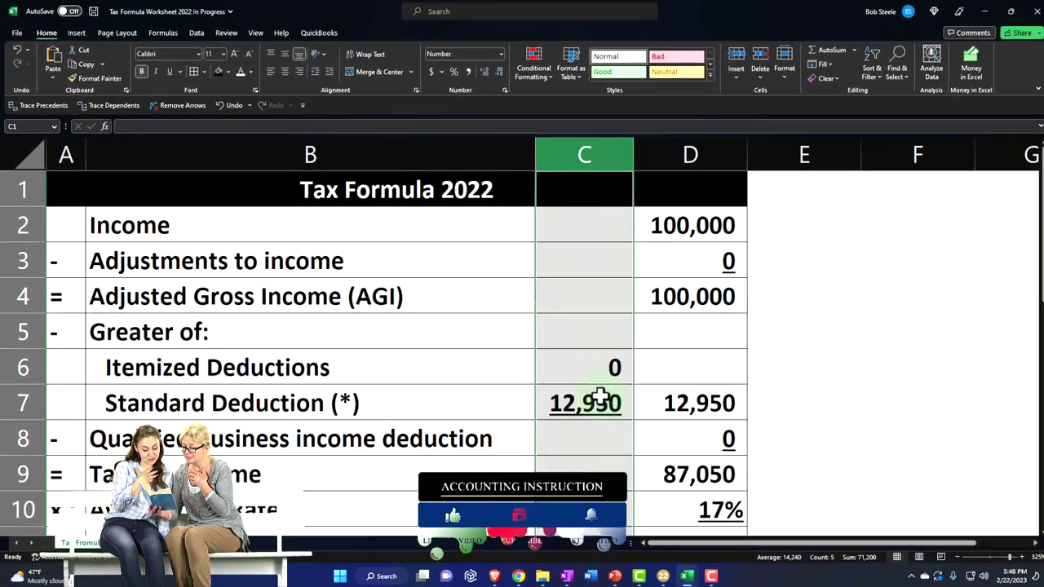
scroll(703, 418, "down", 3)
scroll(596, 395, "down", 3)
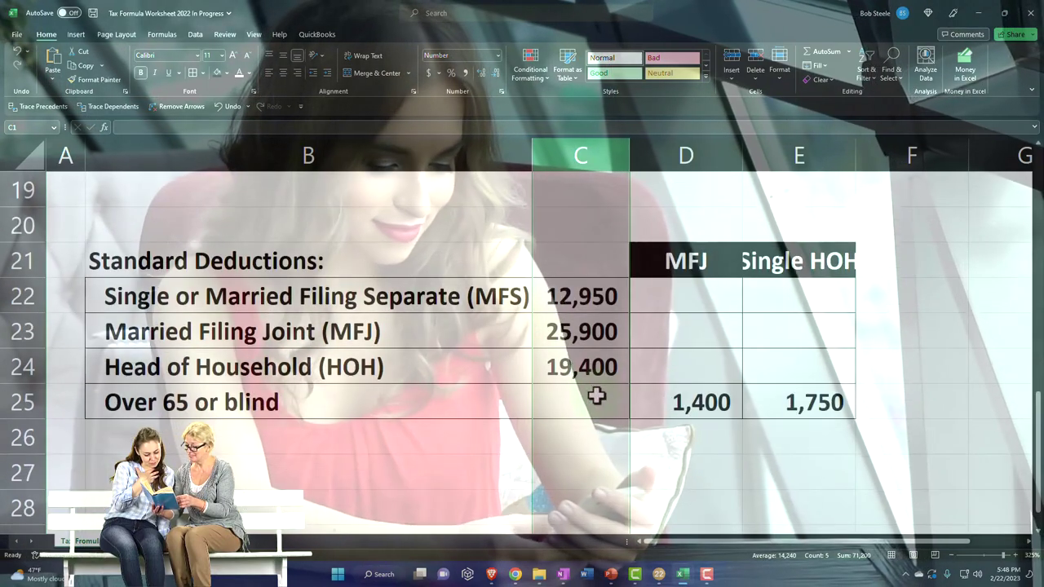
scroll(597, 396, "up", 4)
scroll(597, 395, "up", 2)
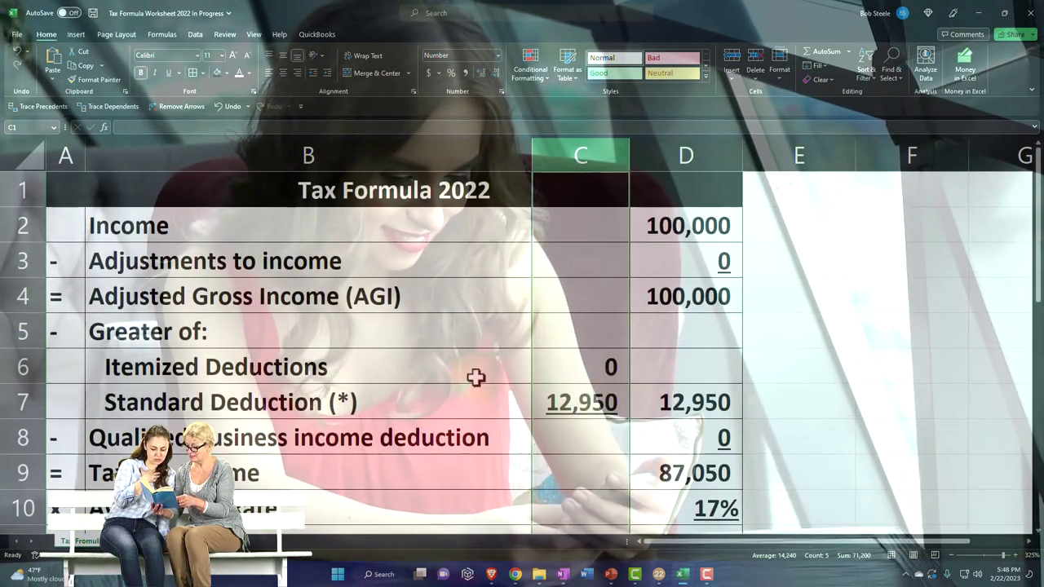
Center the contents of column A, which holds the operator signs
left_click(462, 373)
left_click(66, 184)
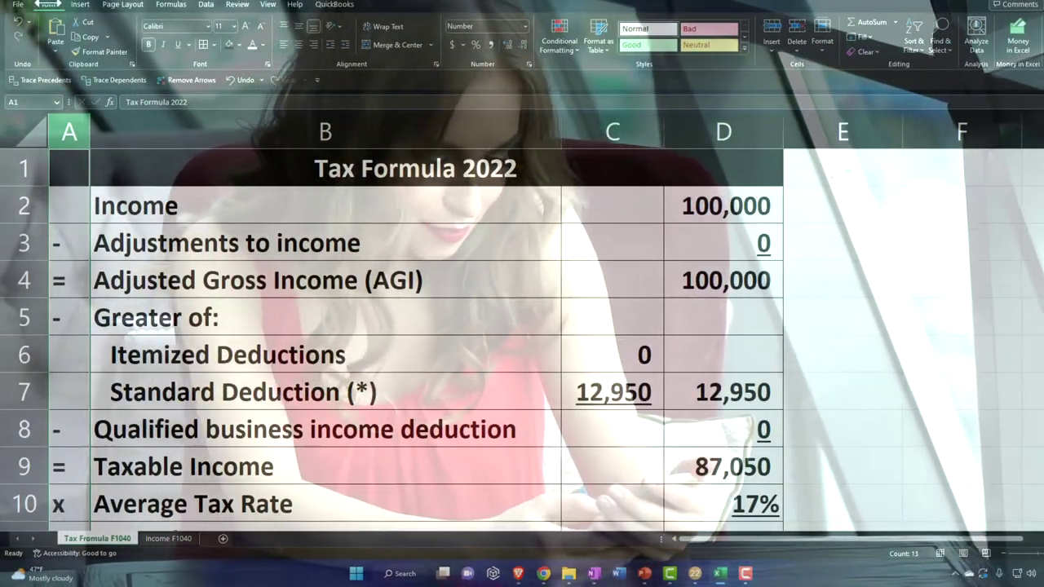
left_click(299, 44)
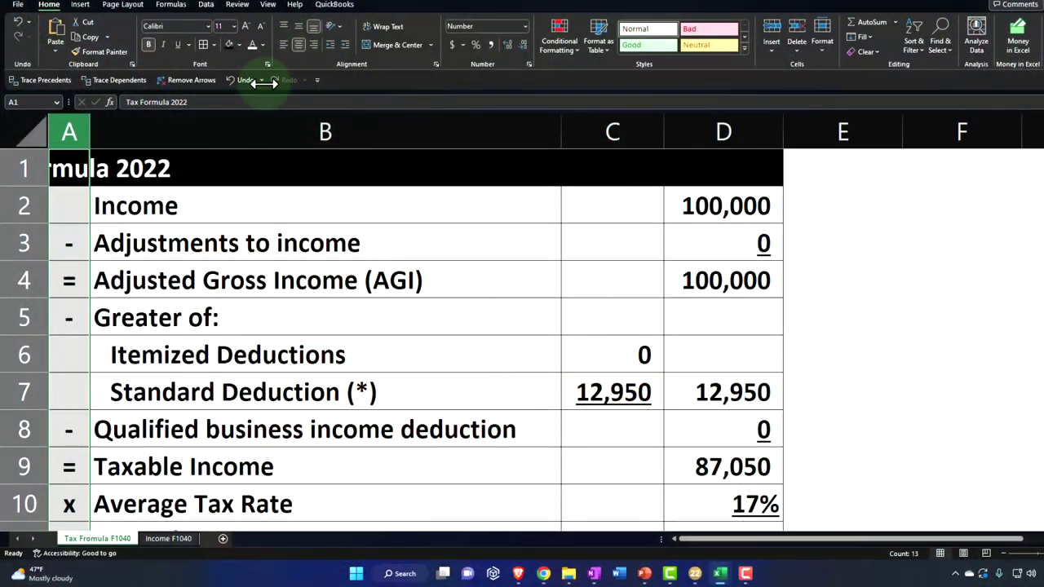
left_click(208, 290)
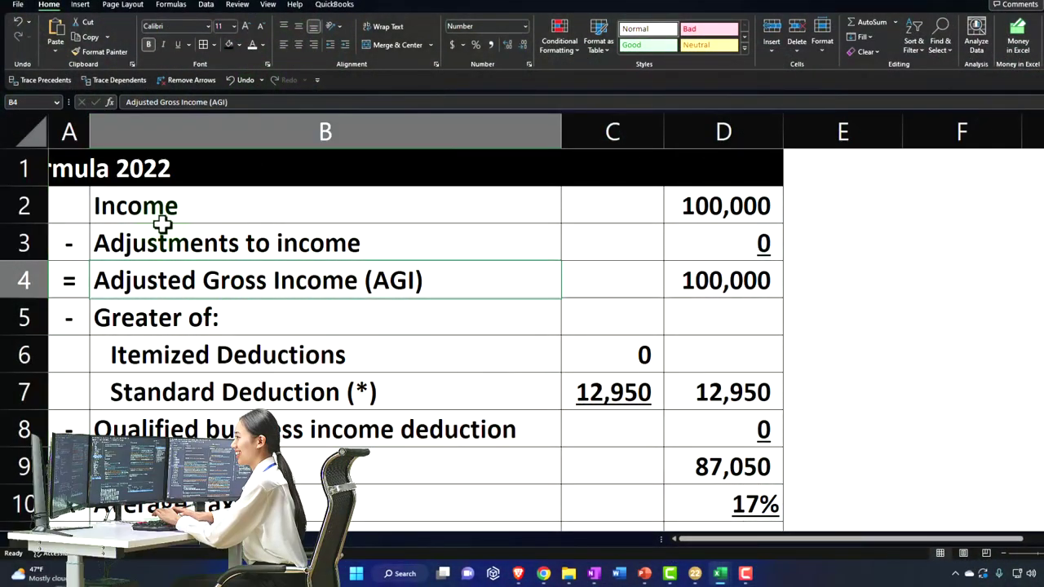
Undo the column A centering and the column C width change, and redo both
left_click(18, 25)
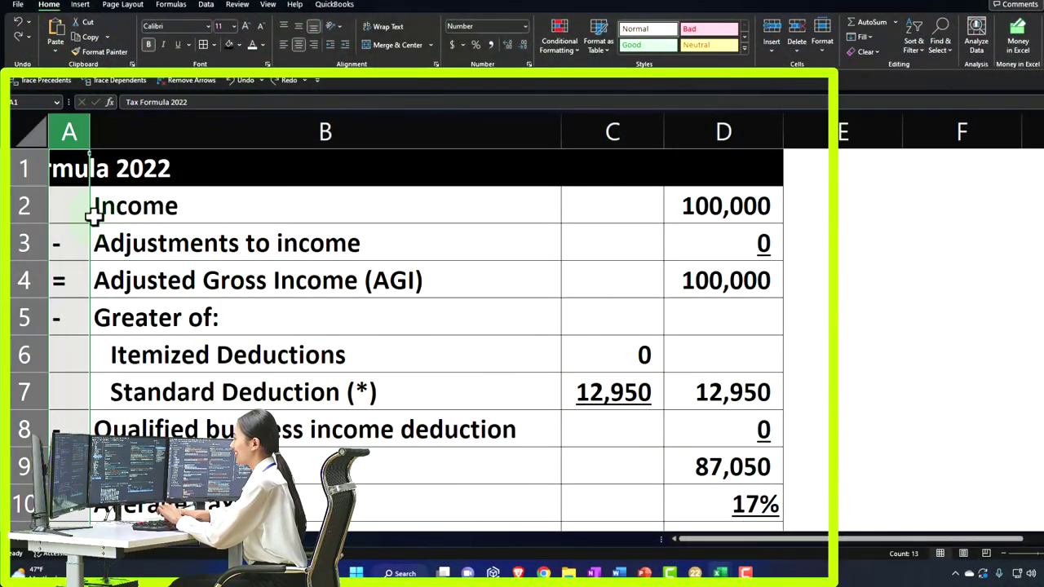
left_click(20, 29)
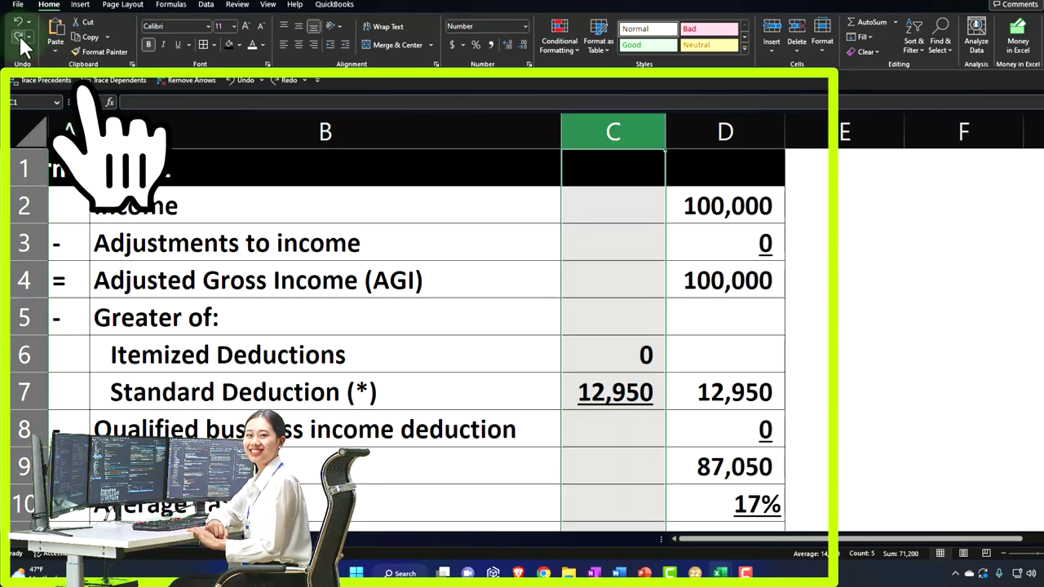
left_click(18, 35)
left_click(17, 35)
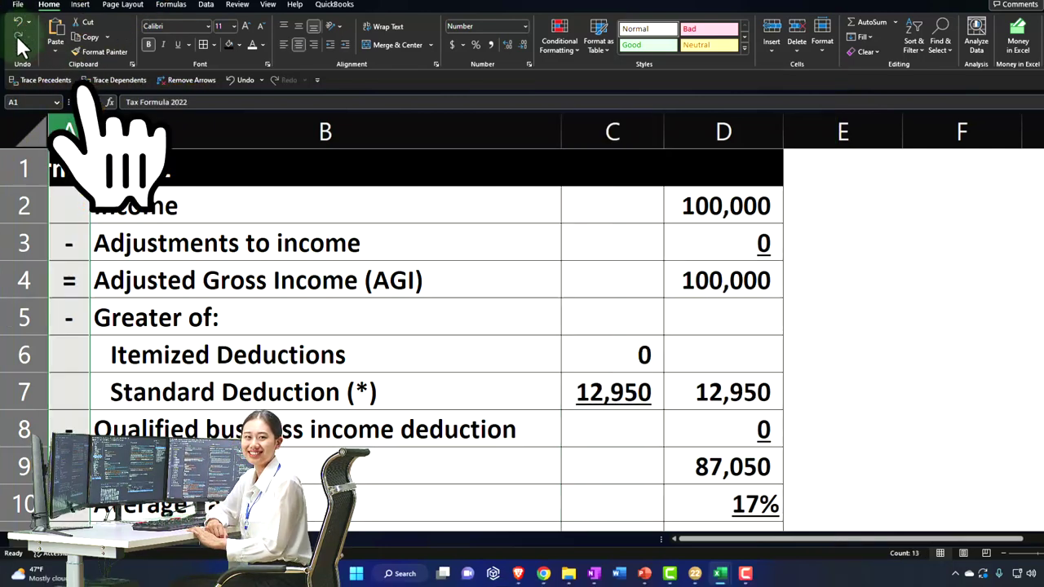
Left-align the title range A1:D1 and set its horizontal alignment back to Center Across Selection
left_click(126, 265)
left_click_drag(70, 174, 711, 177)
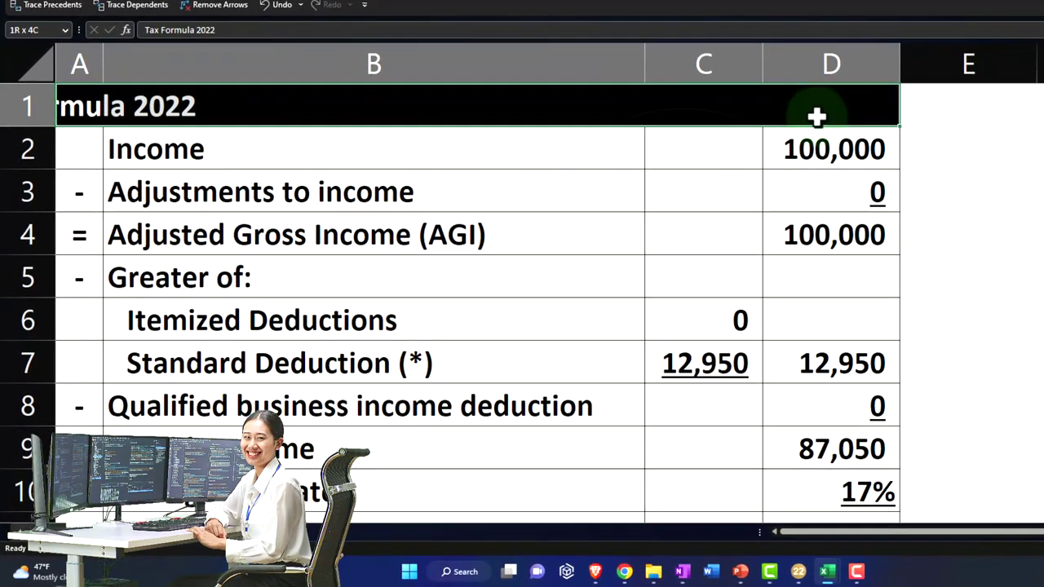
left_click_drag(817, 117, 817, 117)
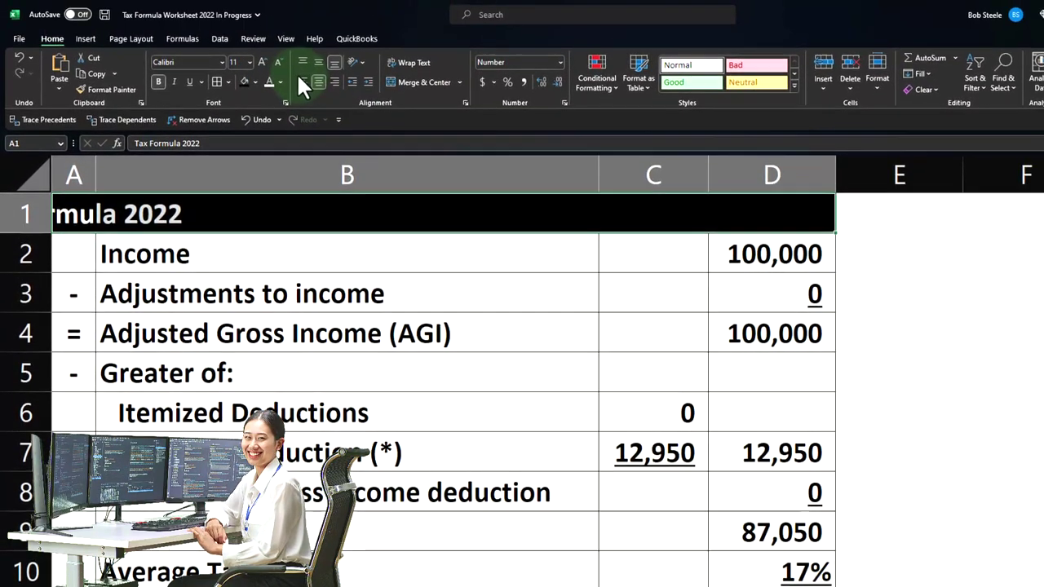
left_click(300, 76)
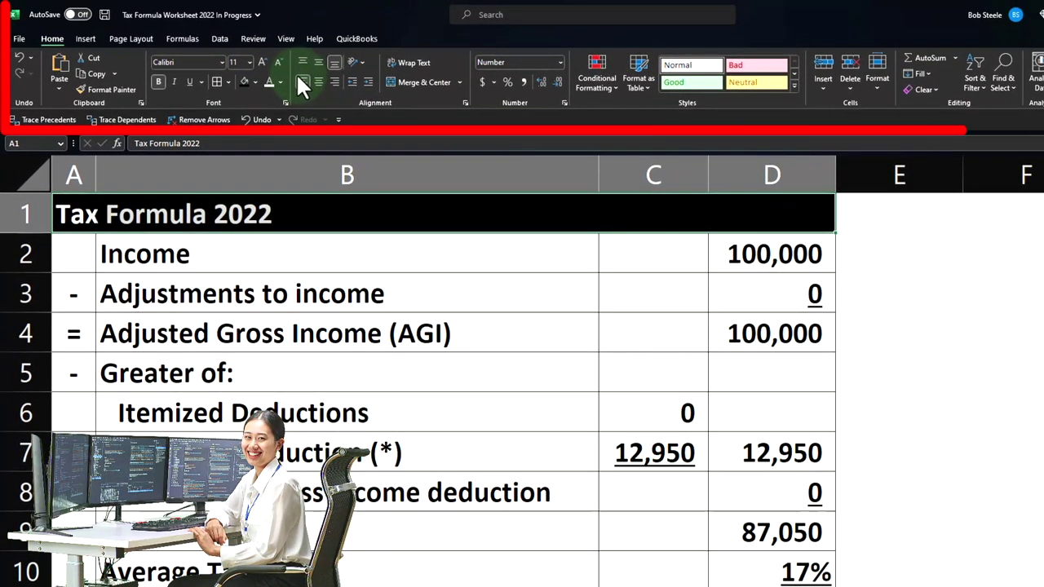
right_click(325, 205)
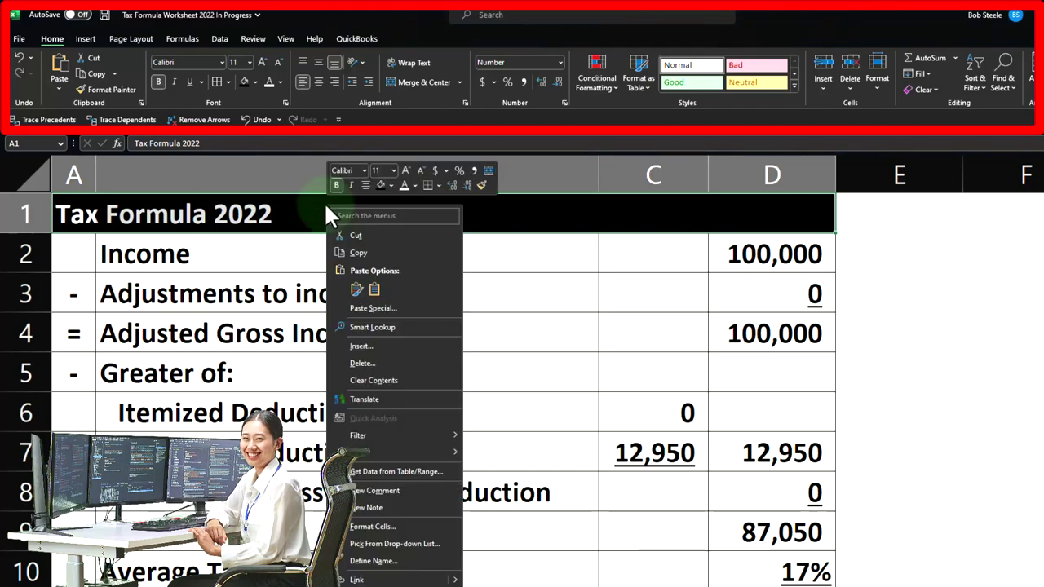
left_click(388, 526)
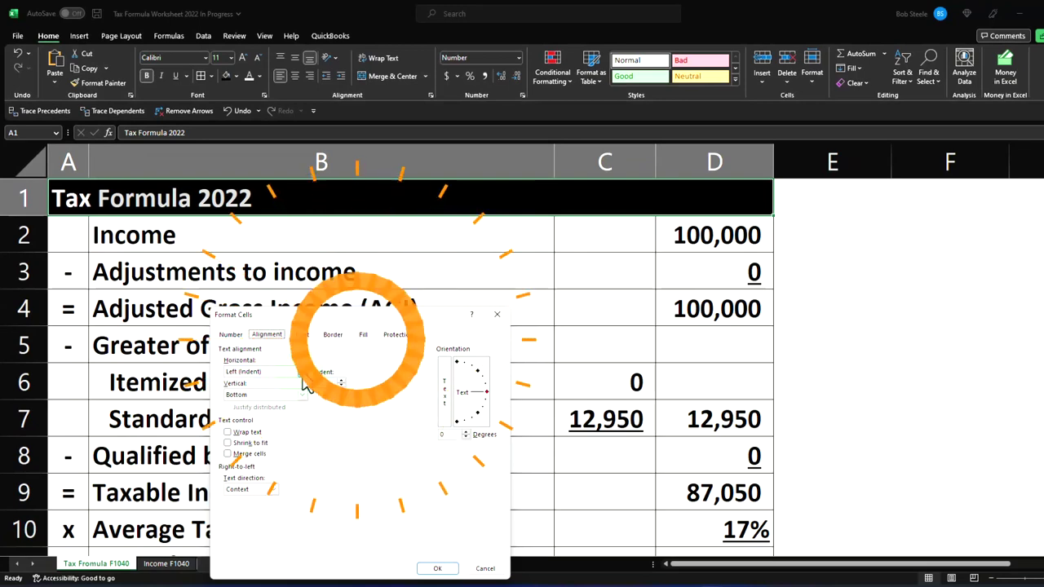
left_click(303, 372)
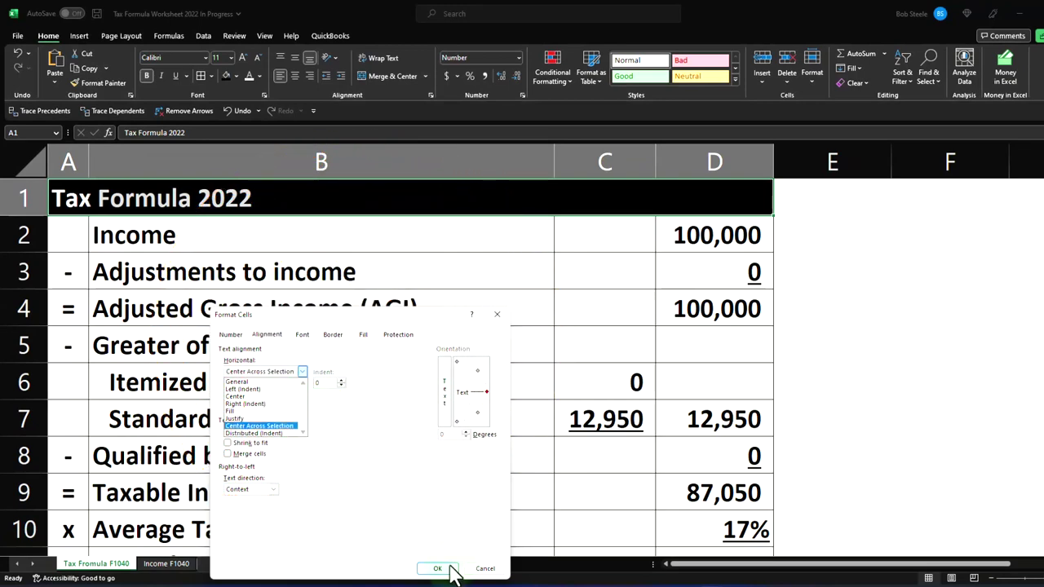
left_click(450, 570)
left_click(290, 406)
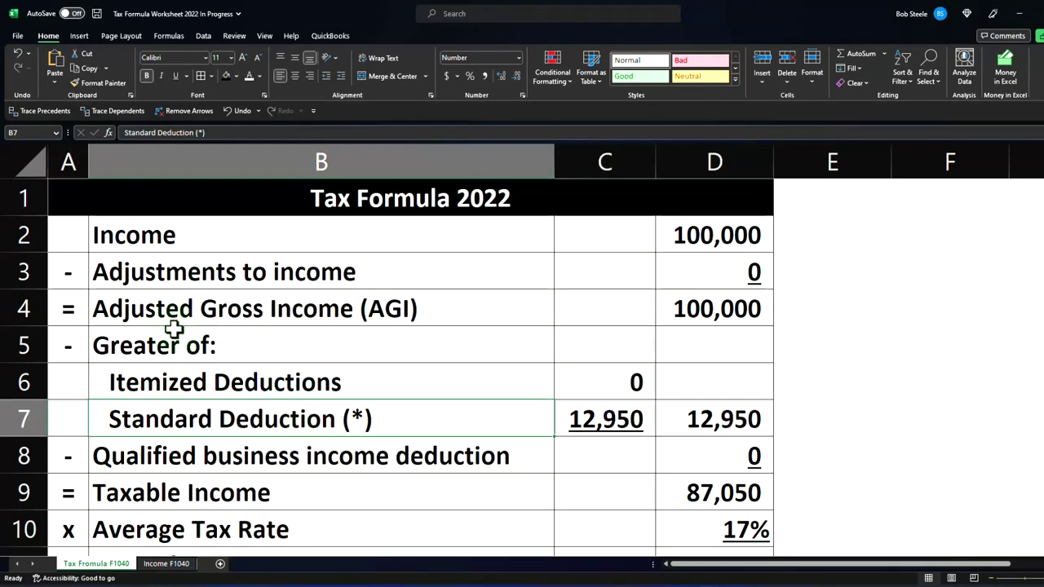
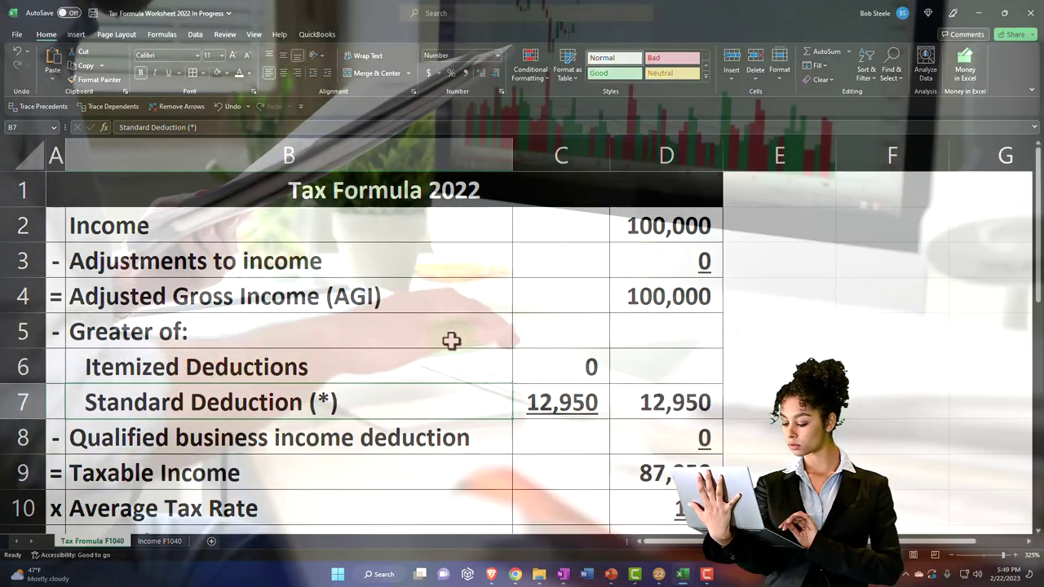
Inspect the formula behind the Income amount in D2 and leave it as it is
left_click(661, 235)
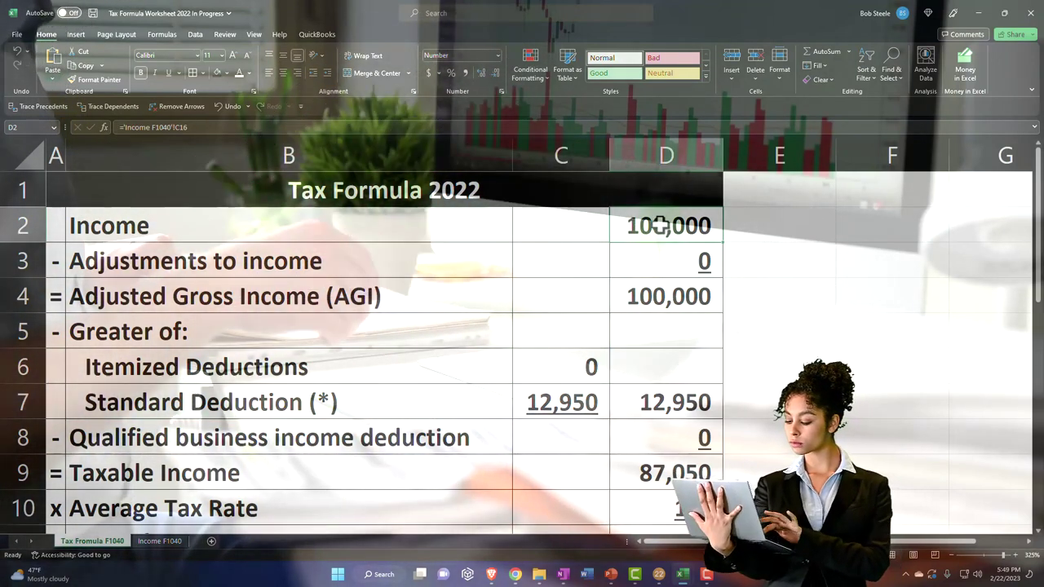
double_click(661, 225)
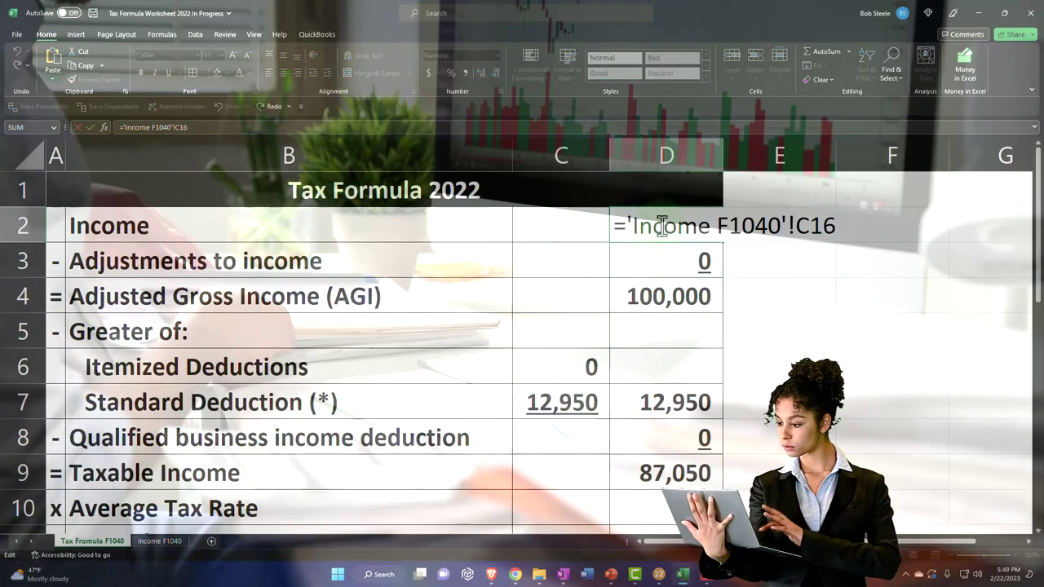
key("Return")
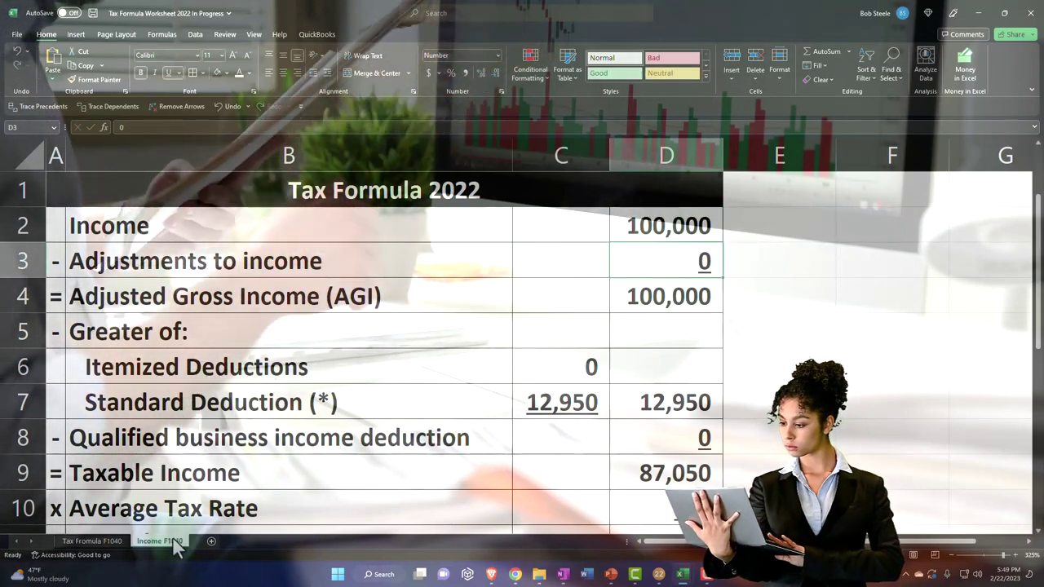
Delete the two empty rows above the W-2 heading on the Income F1040 sheet
left_click(160, 541)
scroll(189, 495, "up", 2)
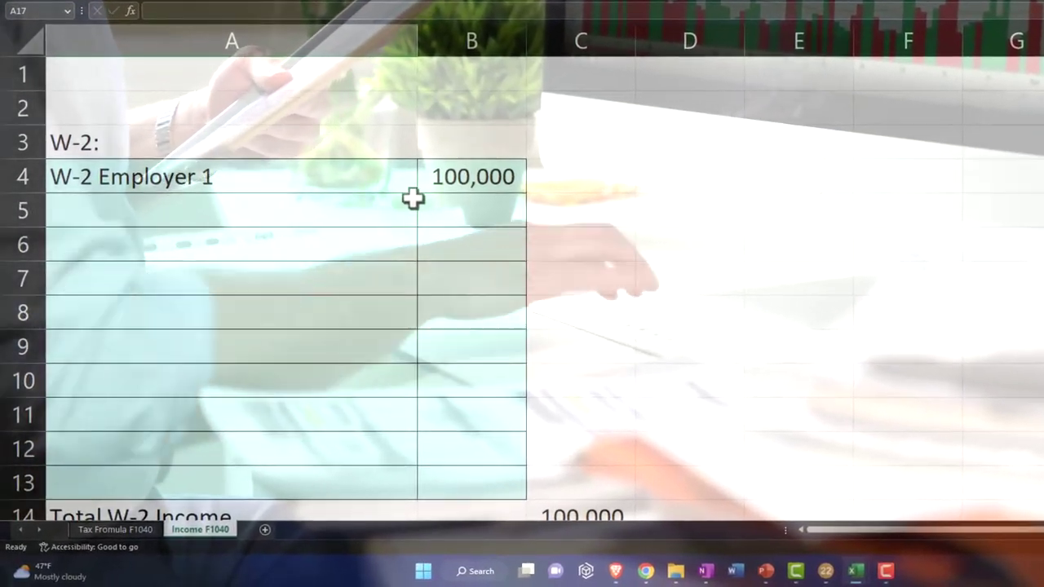
left_click(422, 197)
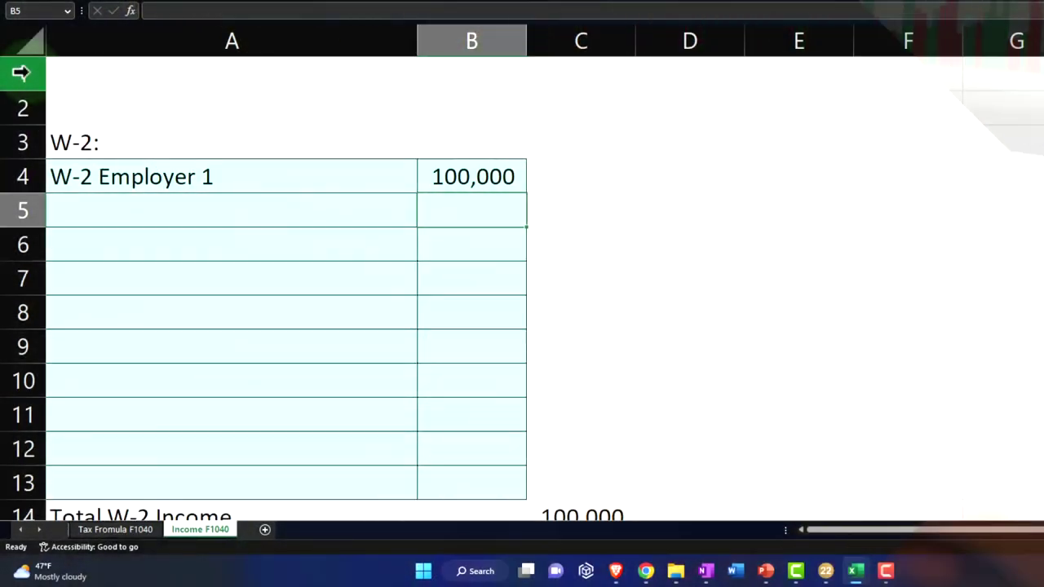
left_click_drag(21, 73, 30, 97)
right_click(94, 96)
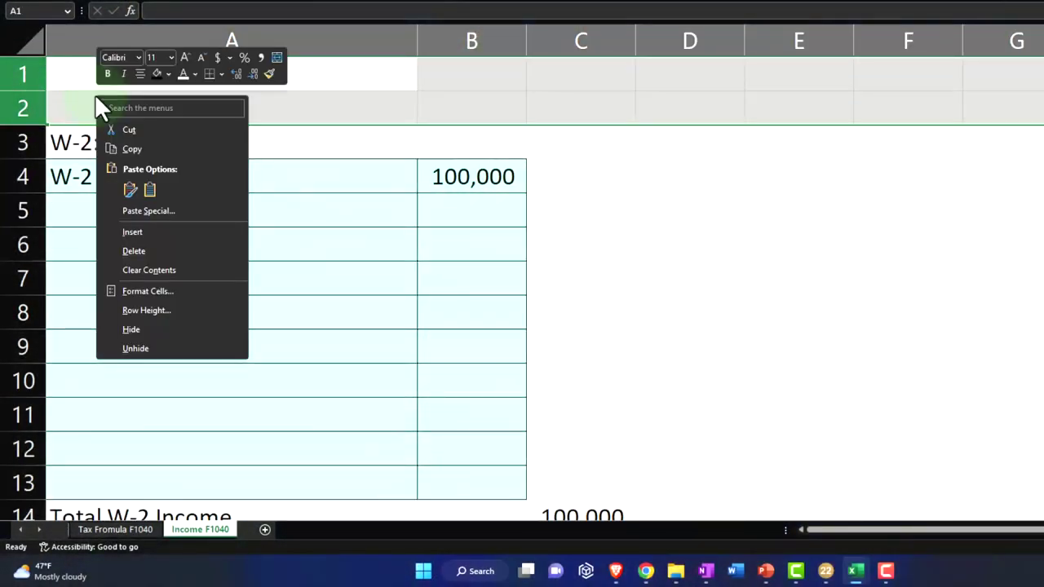
left_click(141, 249)
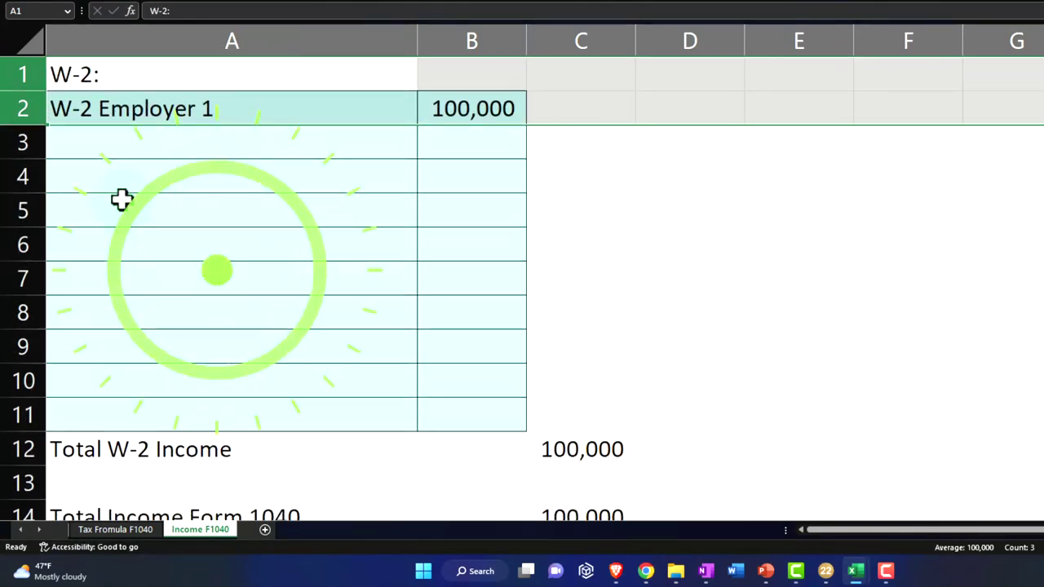
left_click(78, 75)
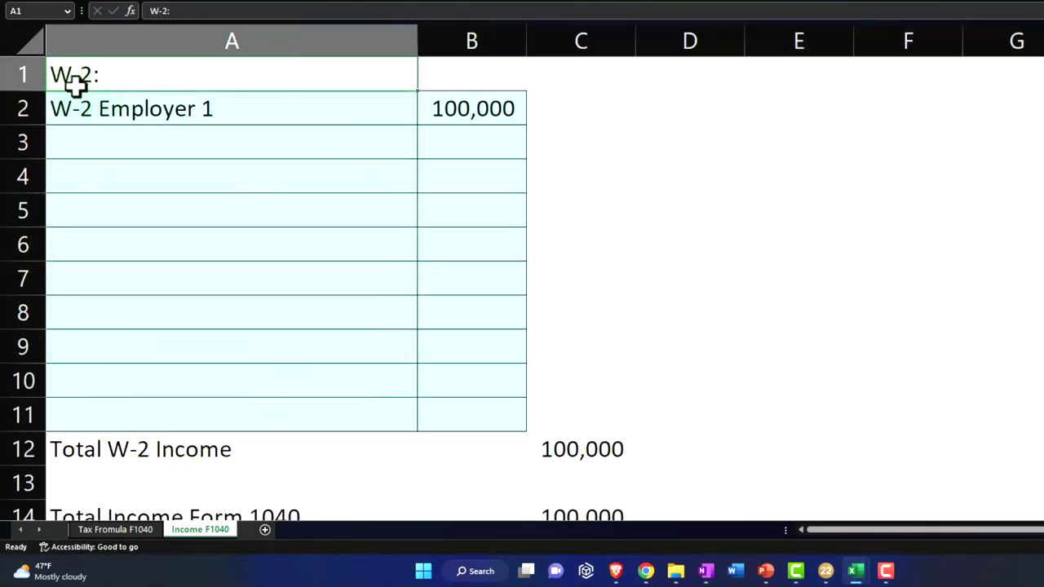
Make all cells on the Income F1040 sheet bold
left_click(33, 42)
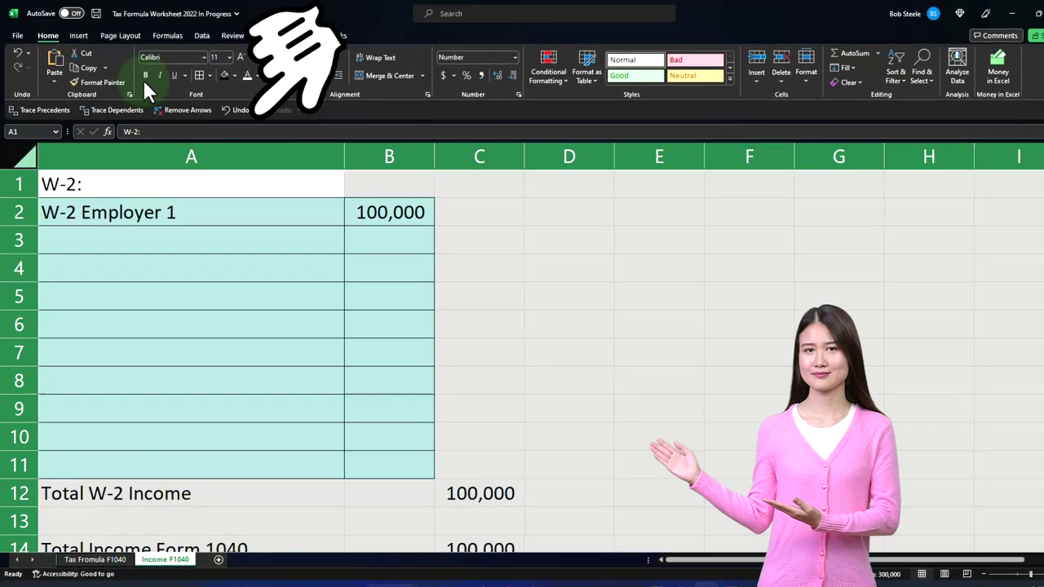
left_click(146, 74)
left_click(212, 328)
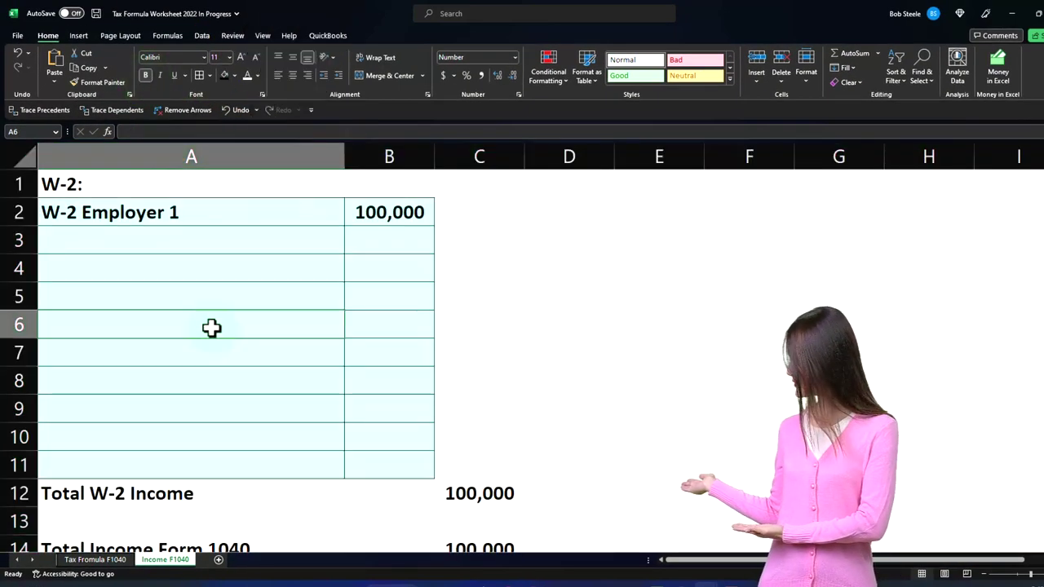
Return to the tax formula sheet and examine the adjustments amount, the AGI formula in D4 and the itemized deductions cell
left_click(110, 561)
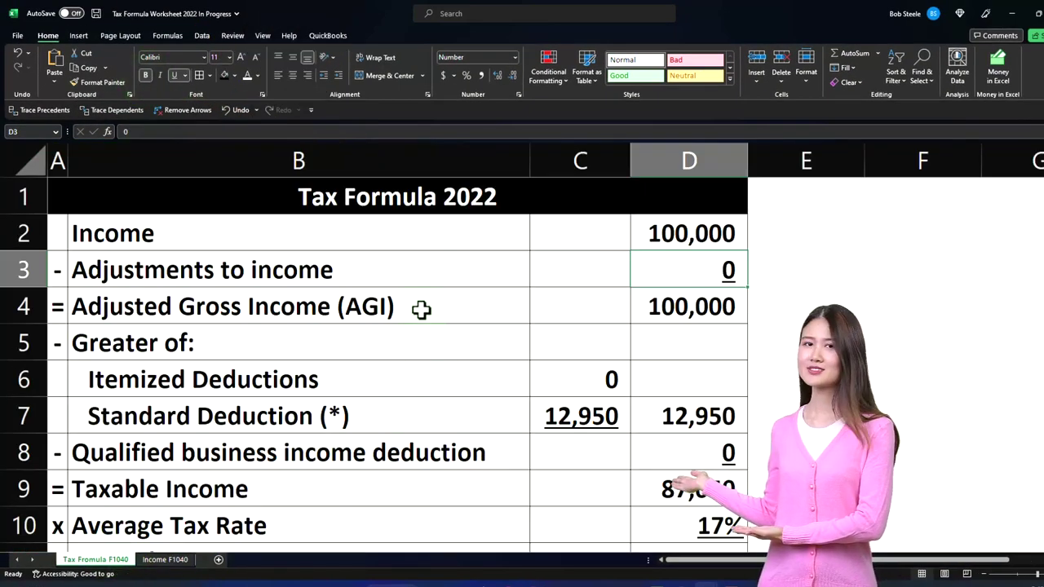
left_click(384, 281)
key("Right")
key("Right")
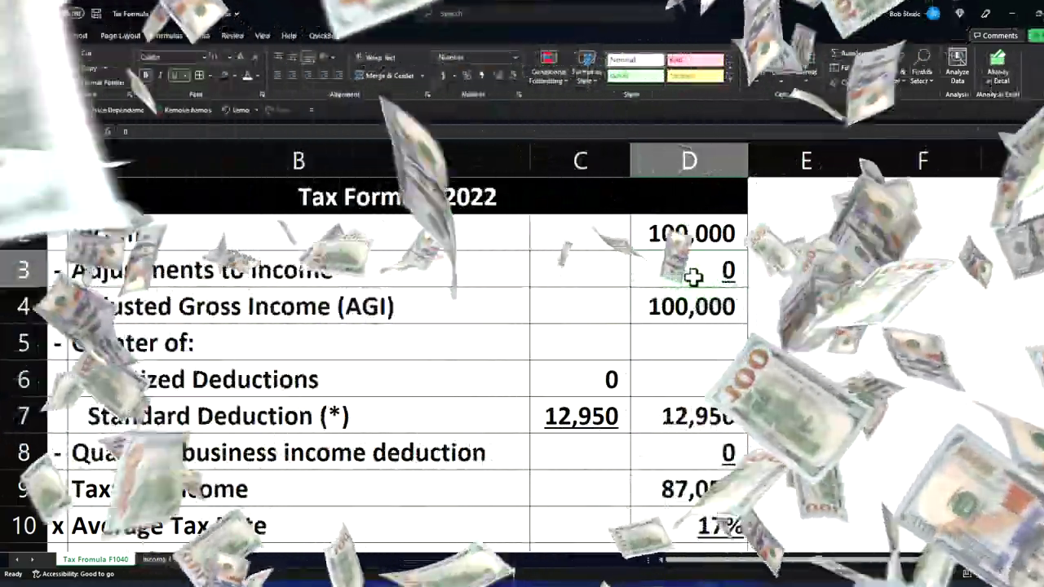
key("Down")
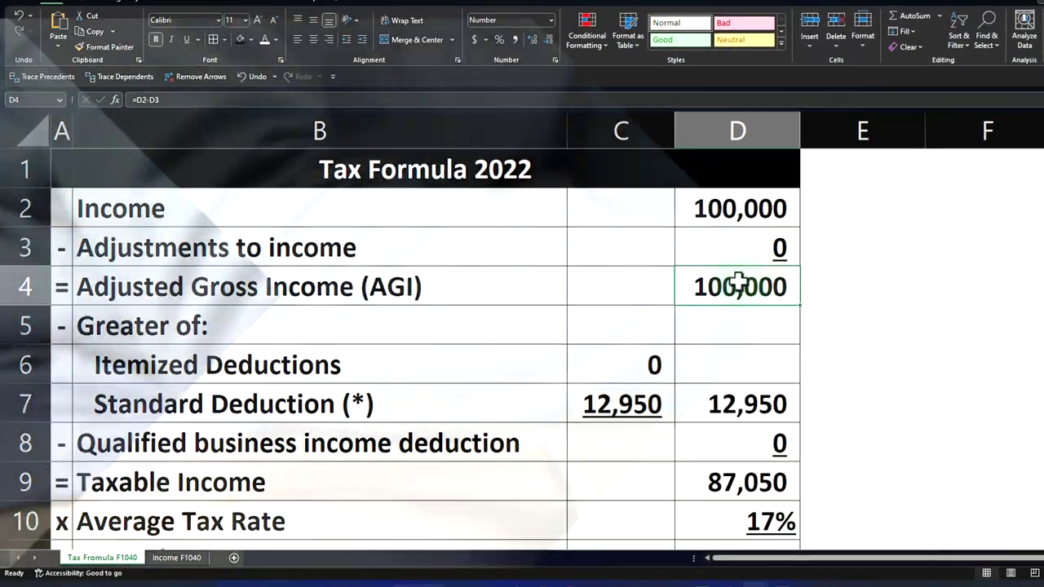
double_click(708, 301)
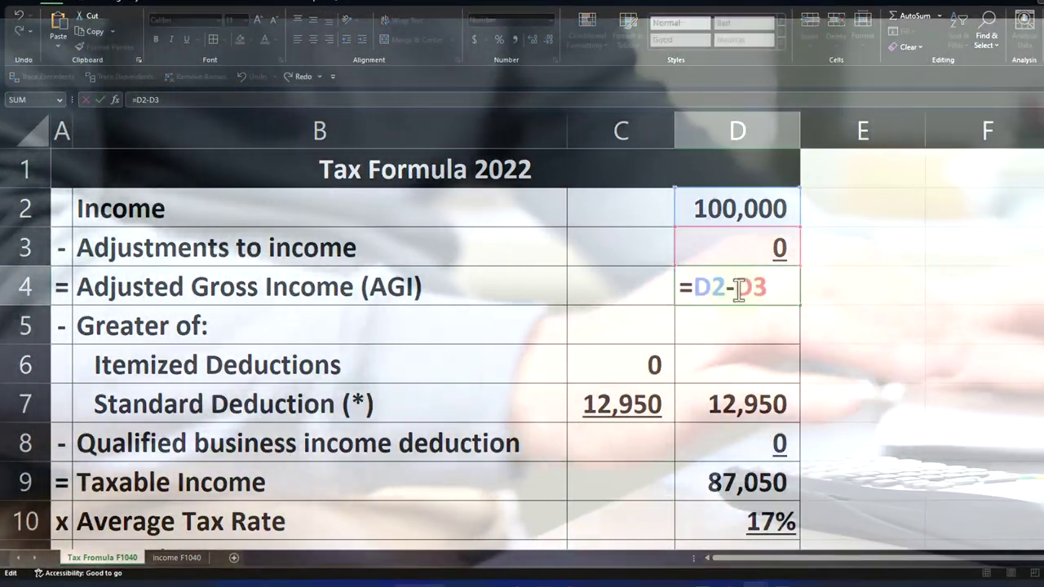
key("Return")
key("Return")
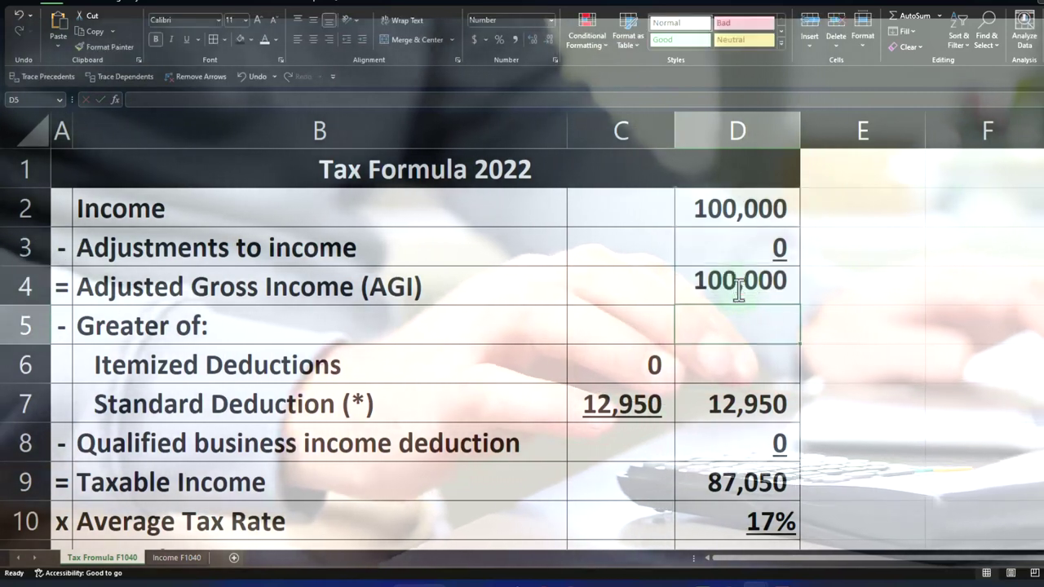
key("Left")
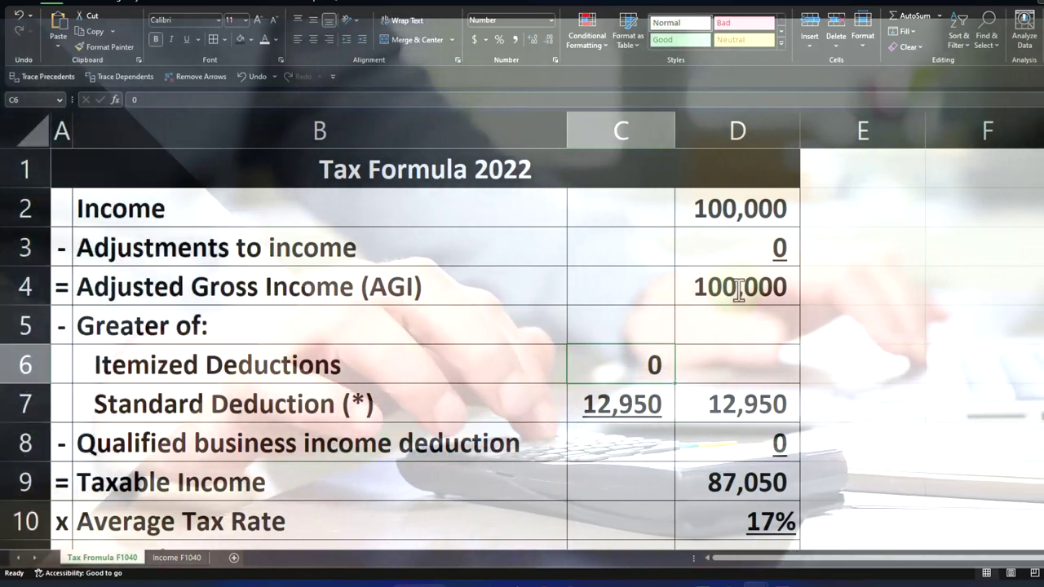
Review the Standard Deductions table that feeds C7 and fill the standard deduction cell C7 with light blue
key("Down")
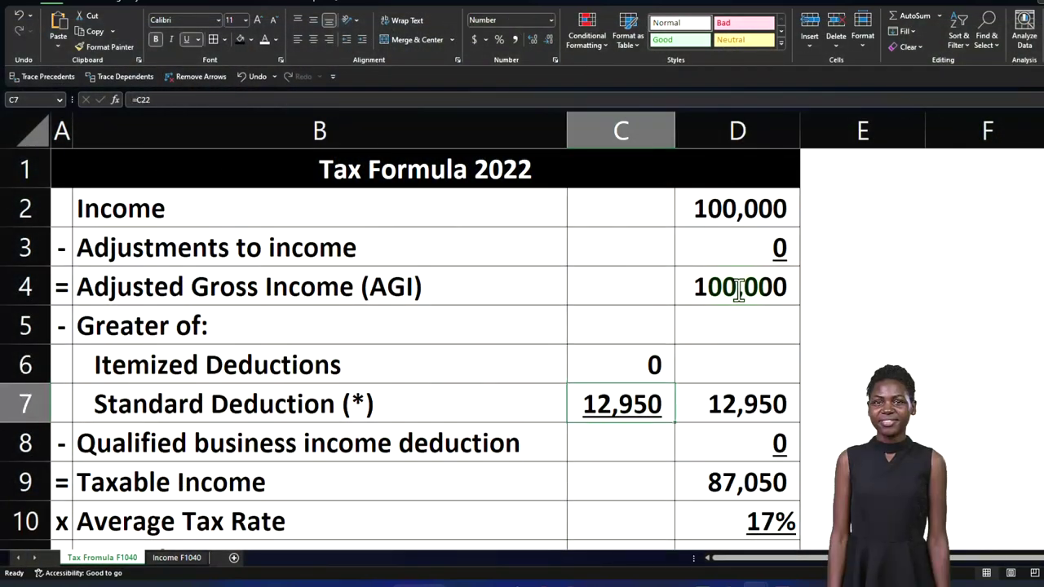
scroll(788, 404, "down", 6)
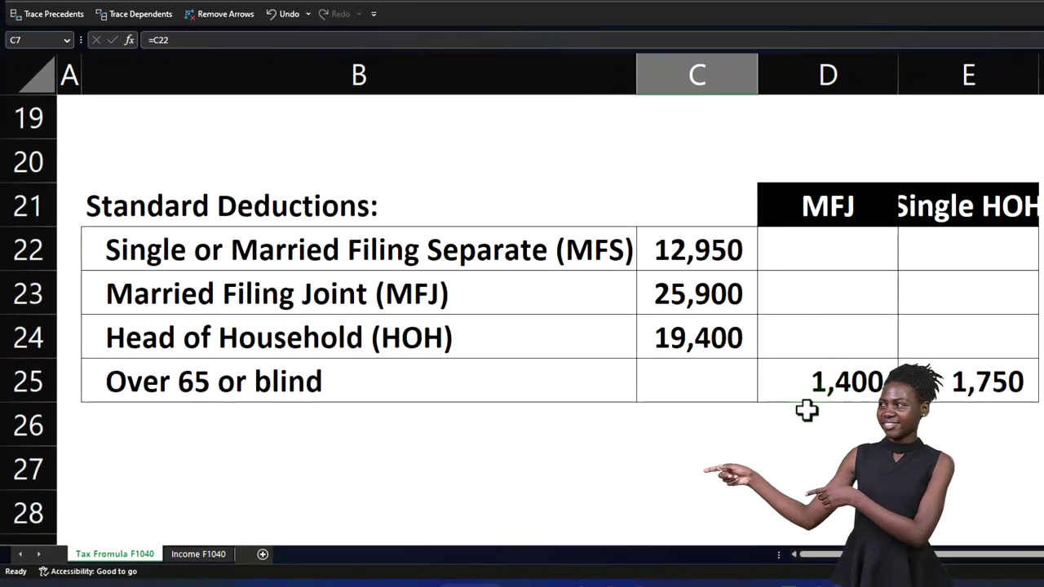
scroll(807, 410, "up", 5)
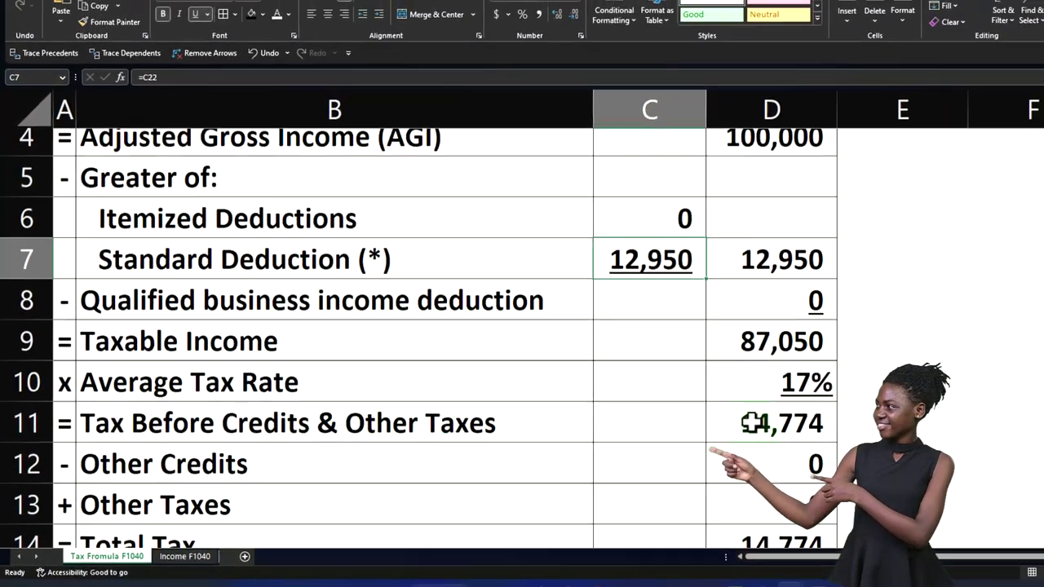
scroll(754, 422, "up", 1)
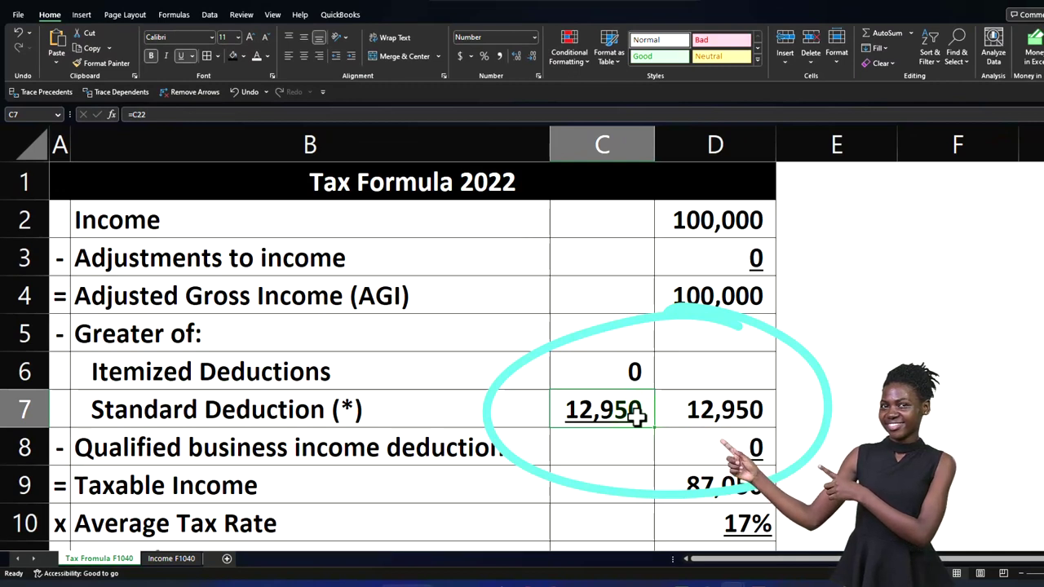
left_click(241, 54)
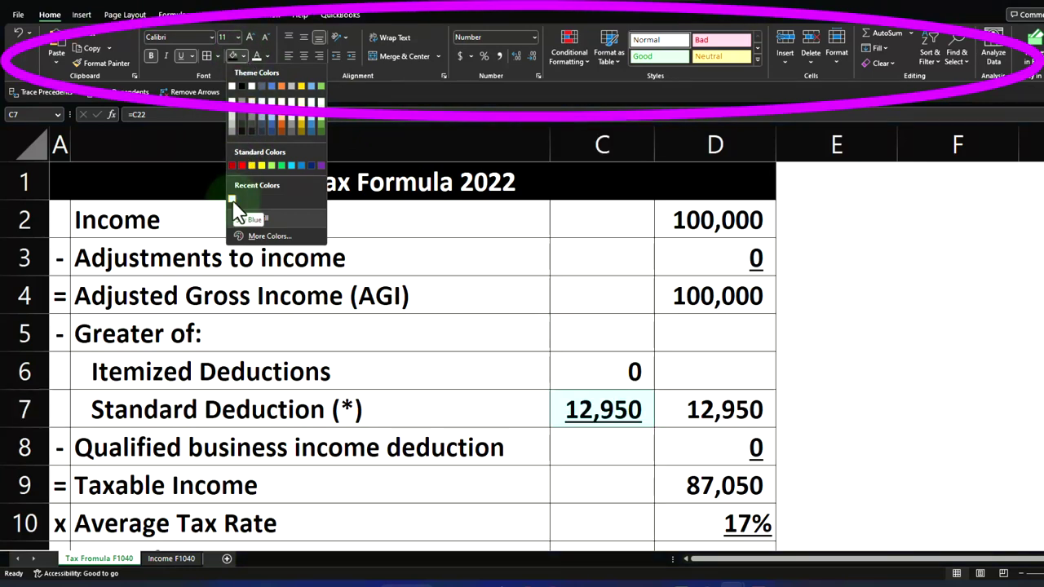
left_click(270, 236)
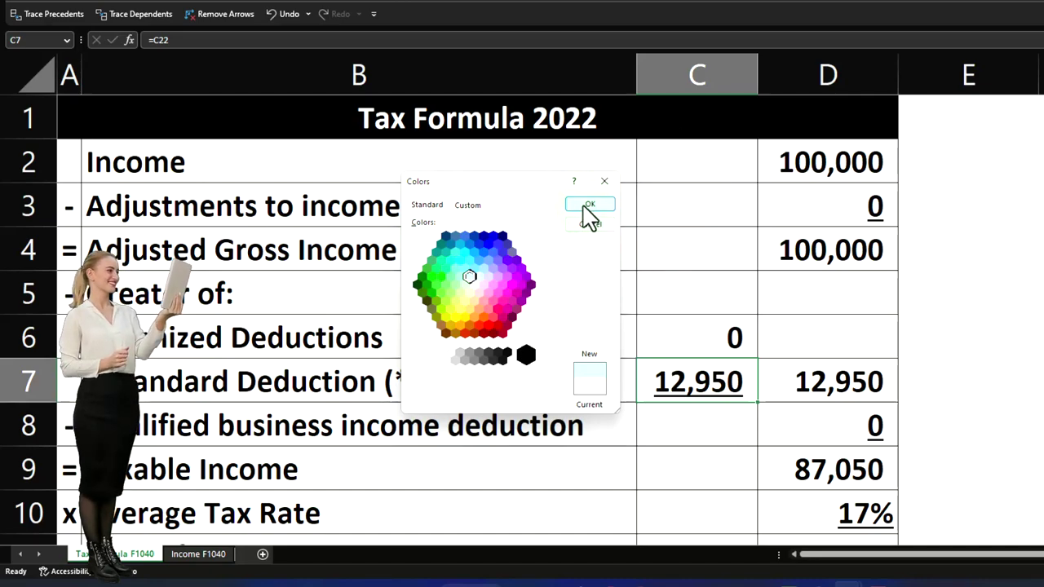
left_click(586, 206)
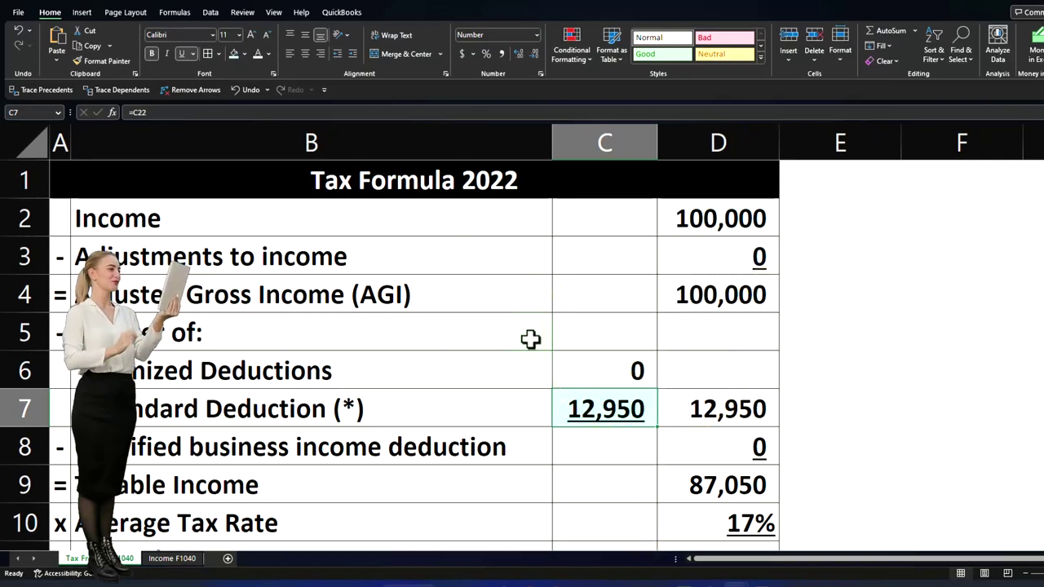
Check the deduction carried to D7 and fill the qualified business income deduction cell D8 with the same light blue
left_click(712, 412)
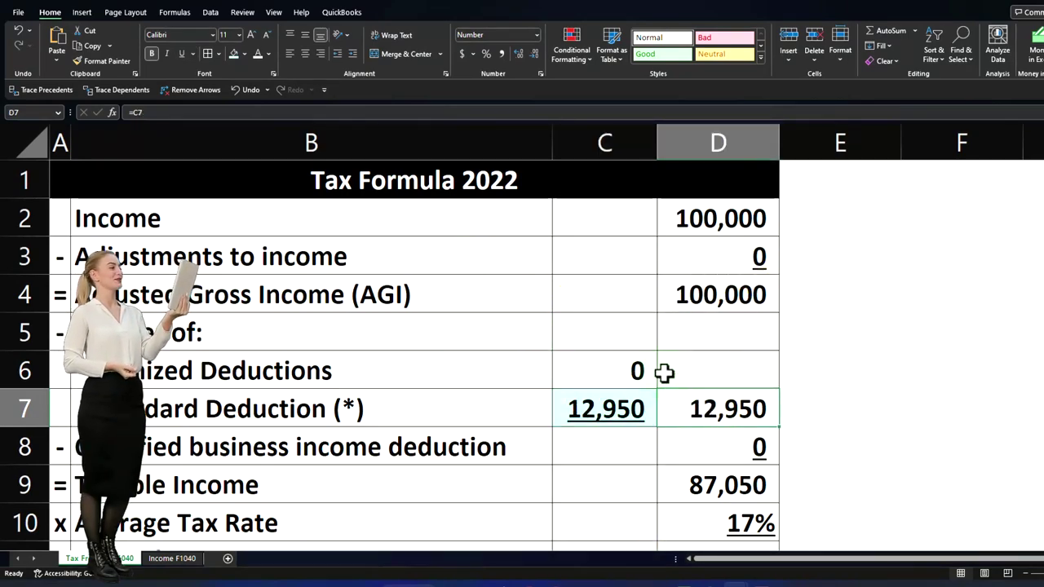
scroll(677, 377, "down", 1)
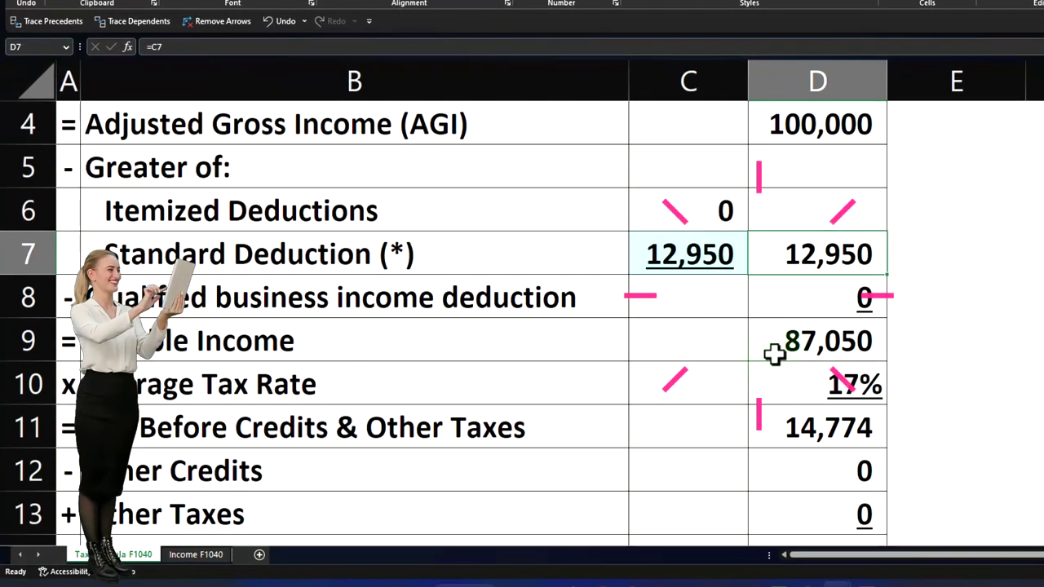
left_click(694, 335)
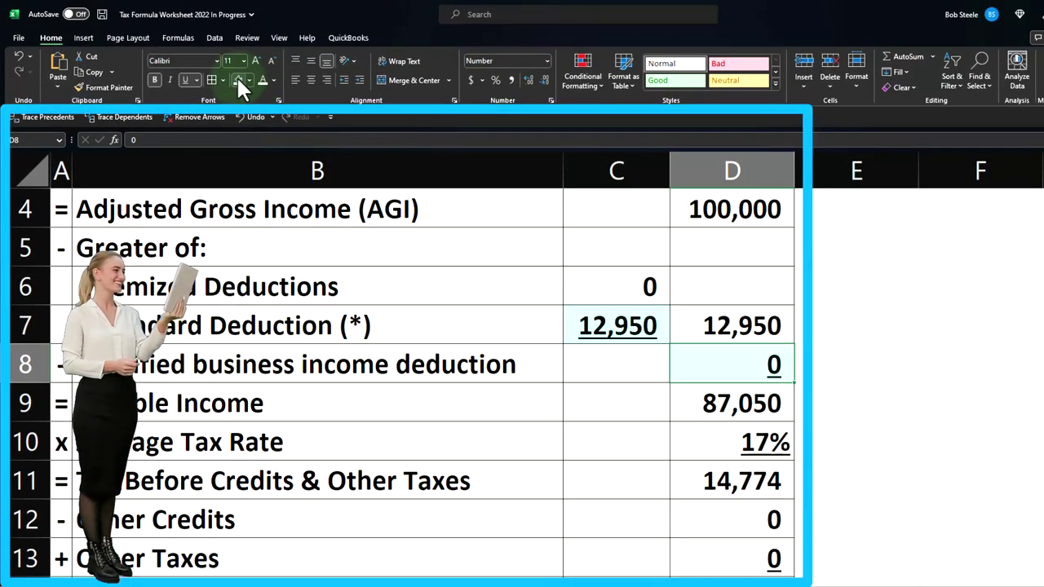
left_click(831, 374)
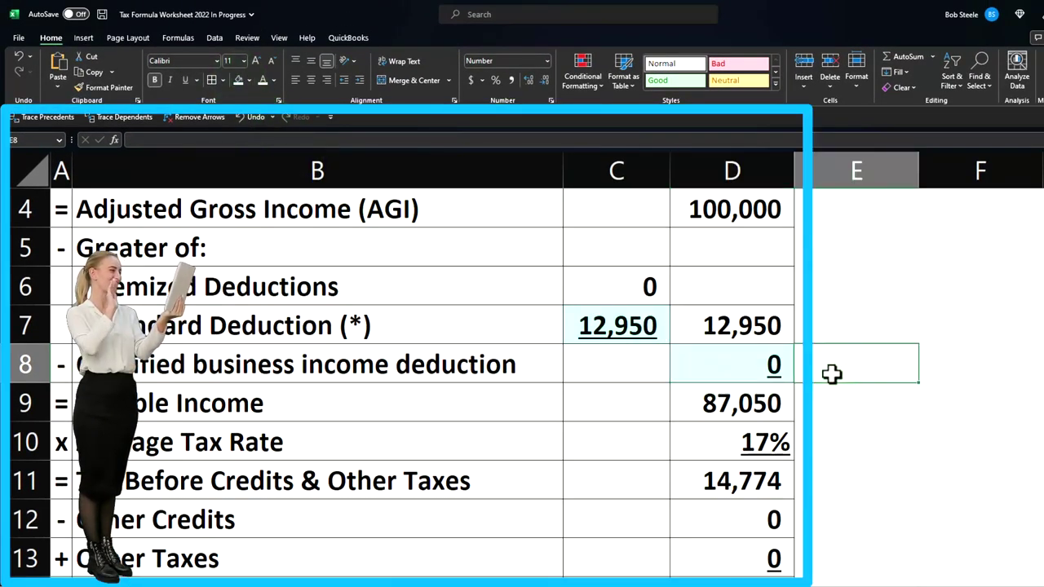
left_click(790, 368)
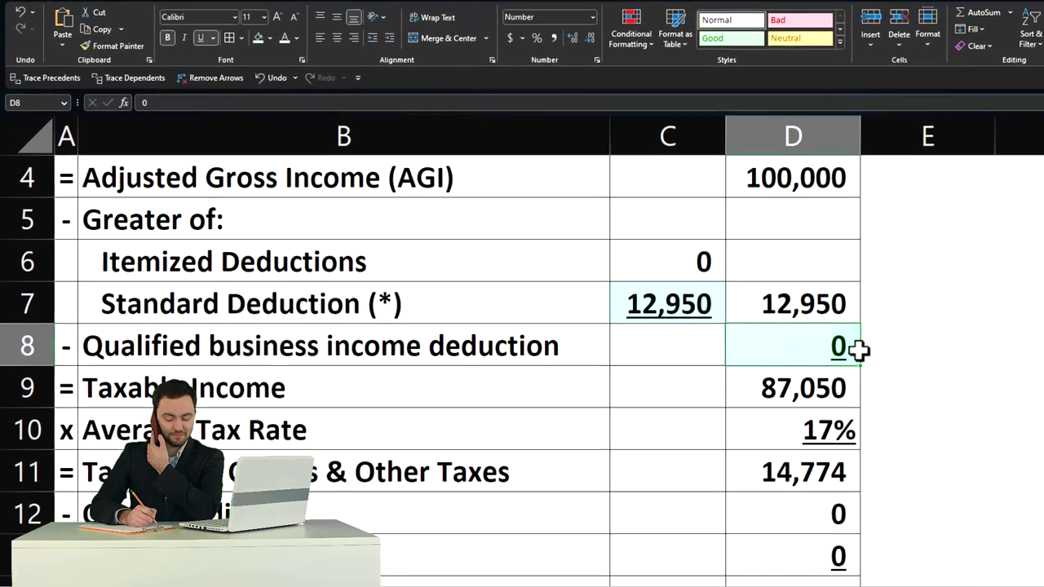
Inspect the Taxable Income formula in D9 and the Average Tax Rate formula in D10, leaving both as they are
key("Down")
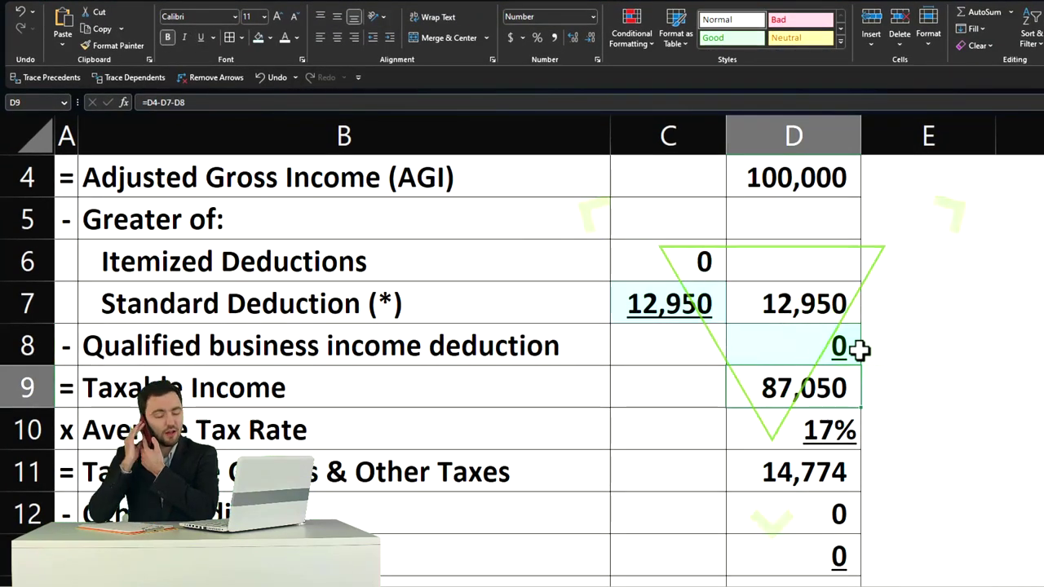
double_click(824, 395)
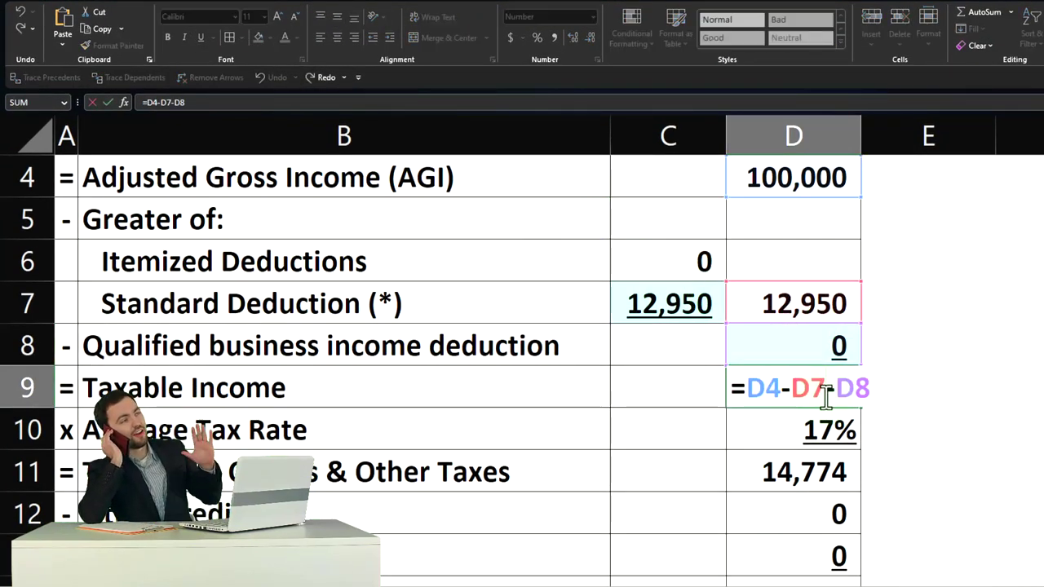
key("Return")
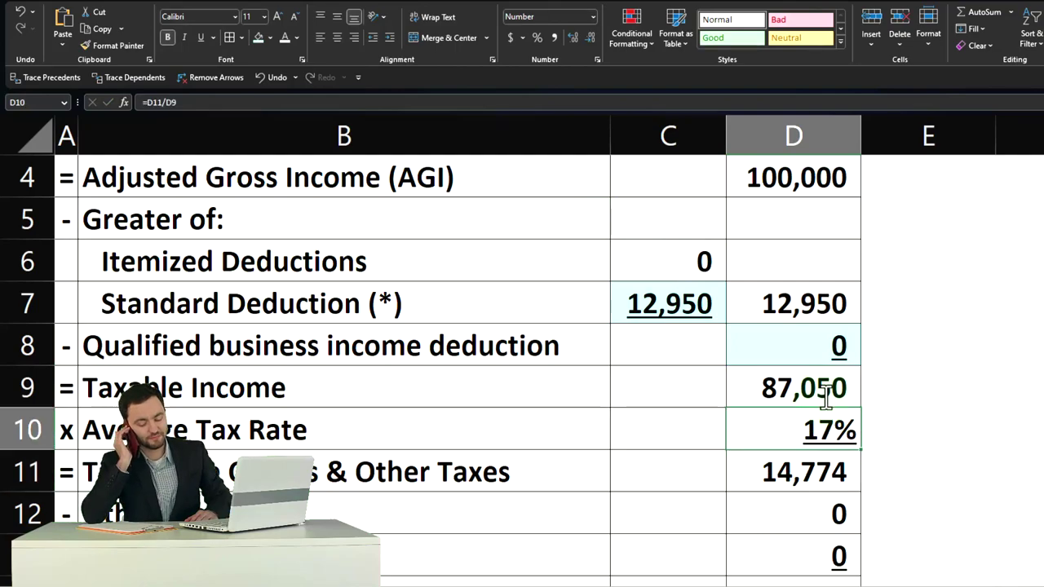
double_click(806, 435)
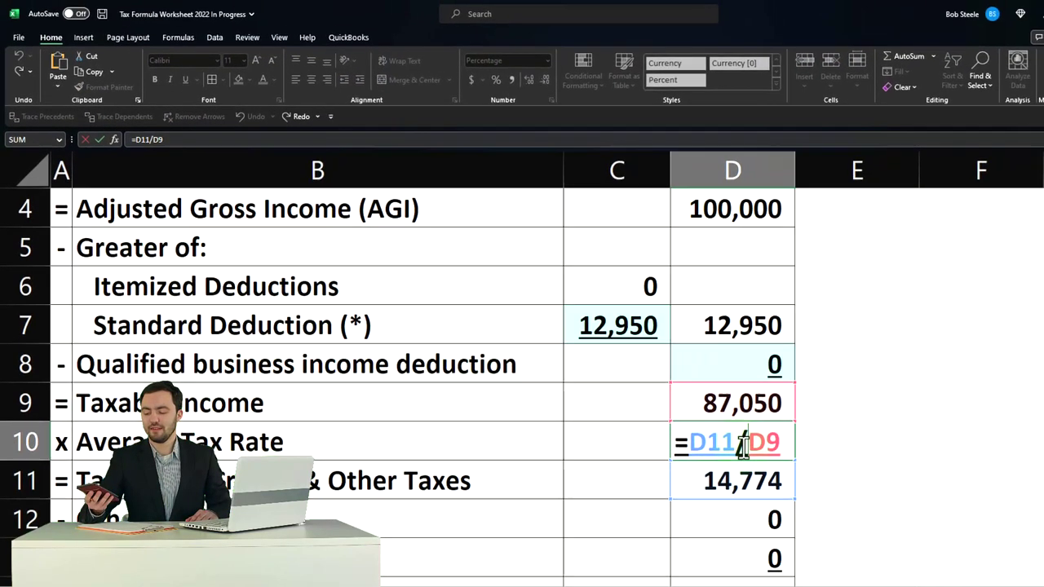
key("Return")
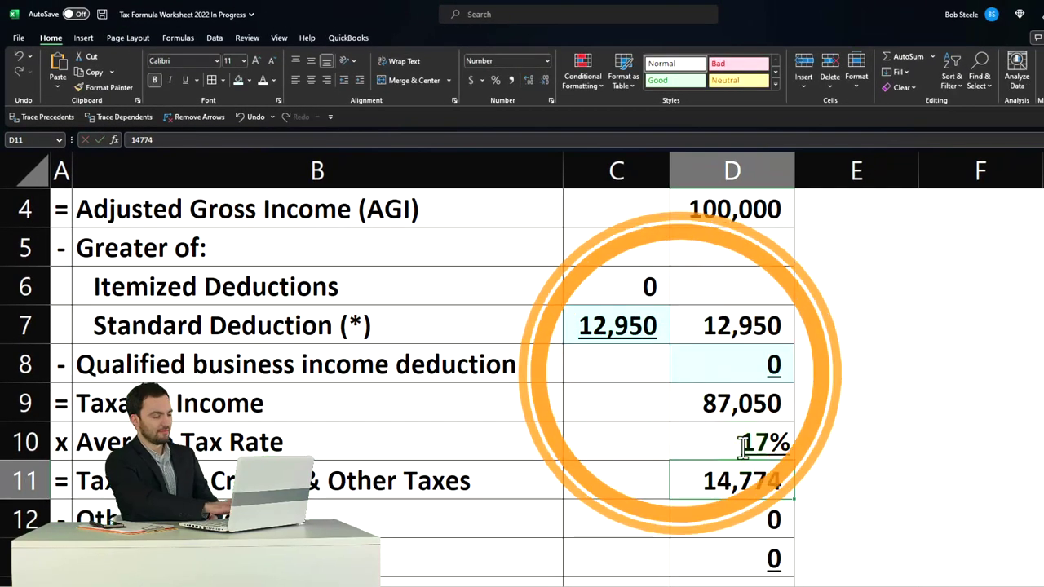
Check the line 16 tax on Form 1040 page 2 in Lacerte, return to Excel and fill D11 with light blue
scroll(738, 457, "down", 1)
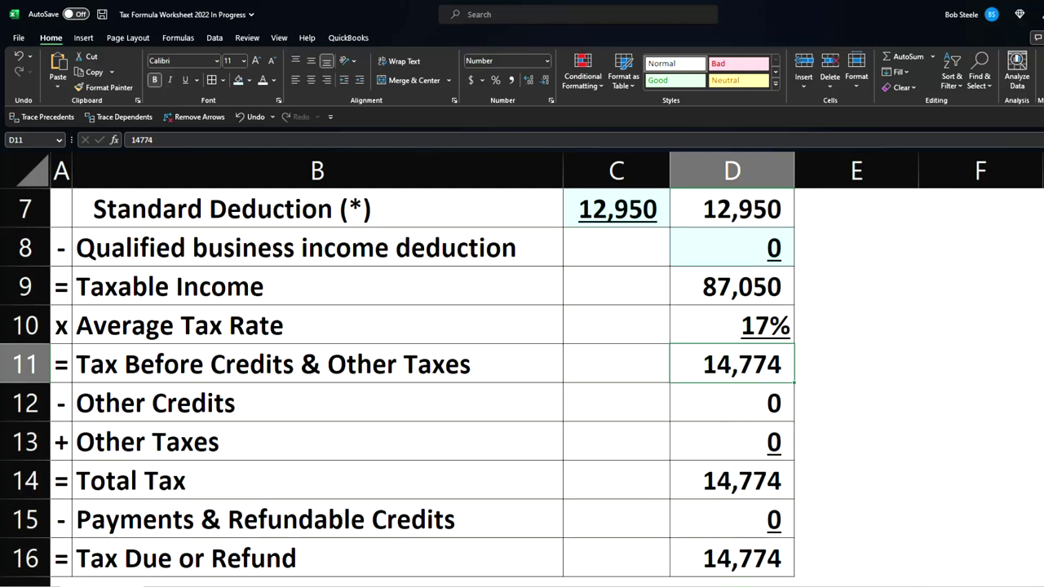
left_click(659, 575)
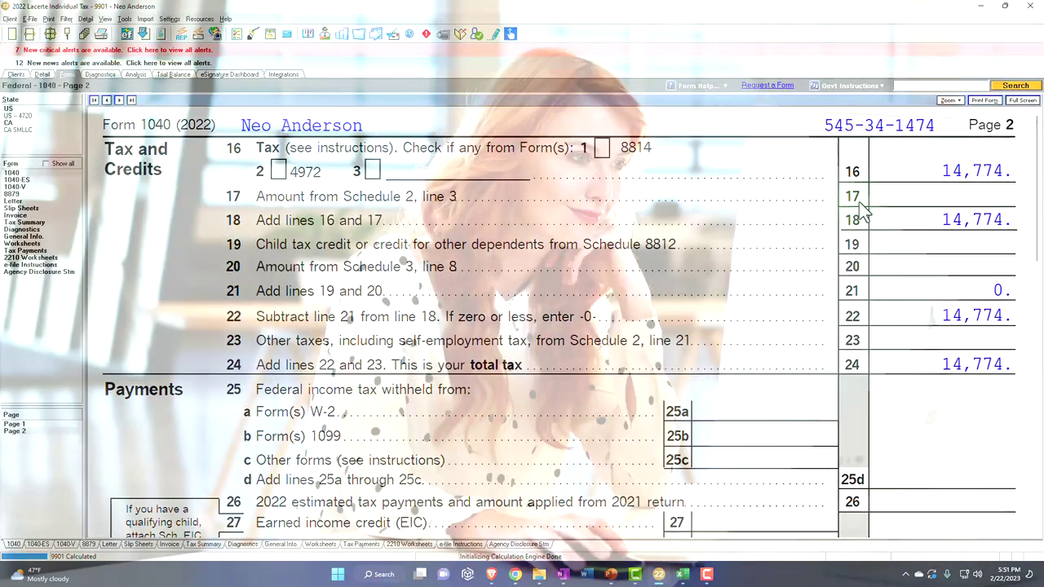
left_click(979, 6)
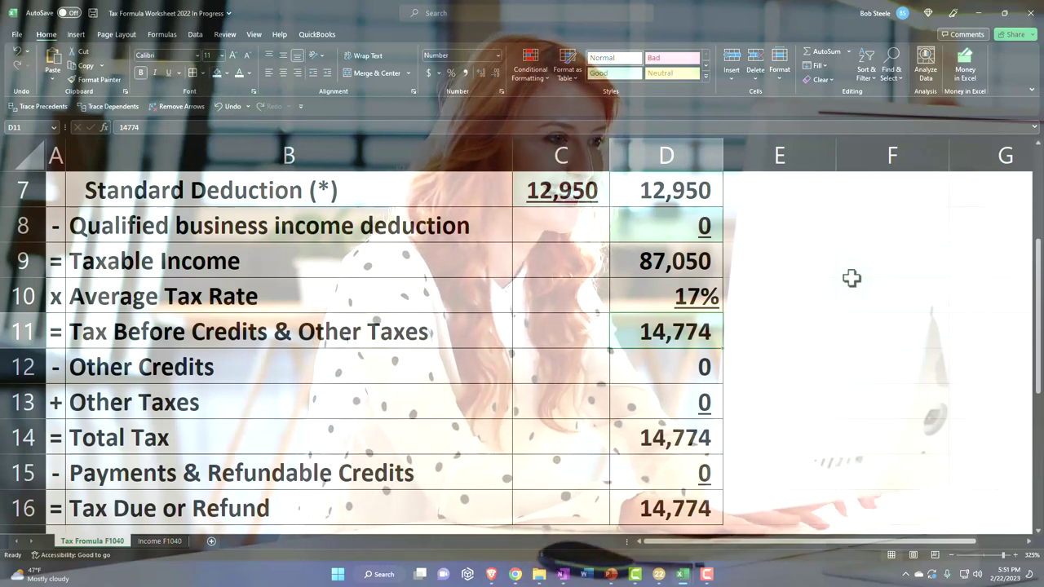
Inspect the Total Tax formula in D14 and the Tax Due or Refund formula in D16, leaving both as they are
key("Down")
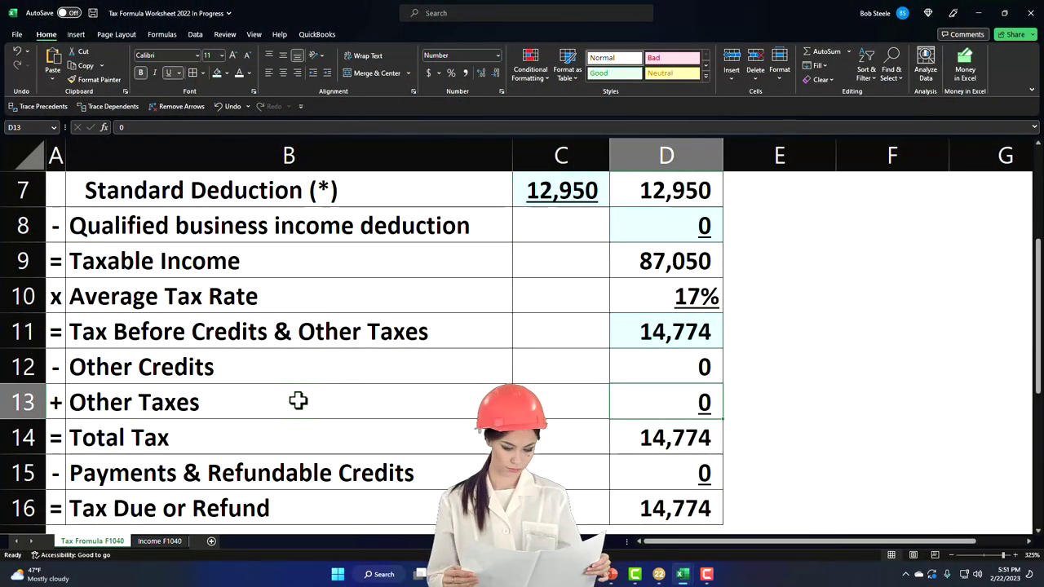
key("Down")
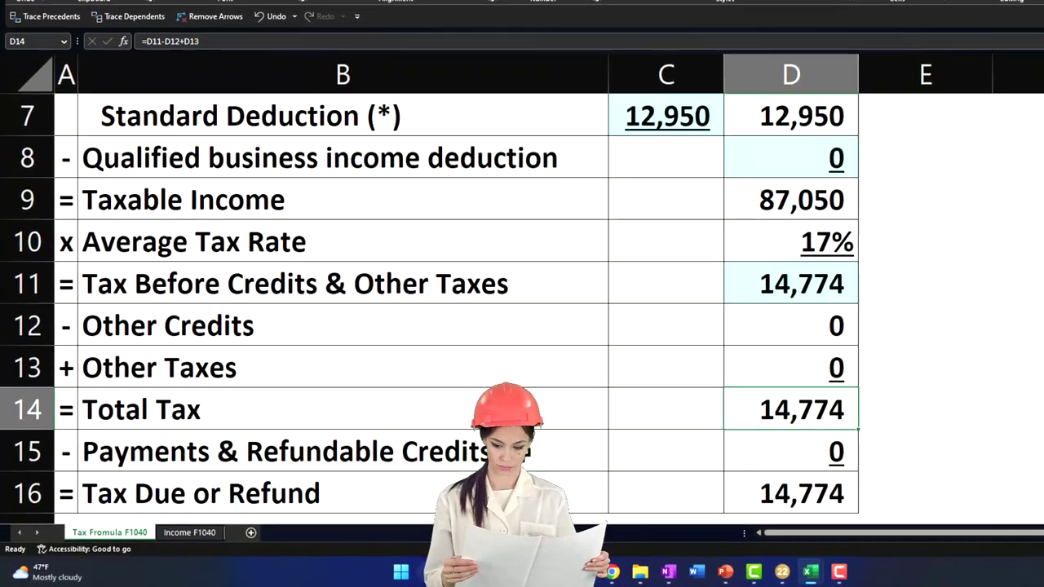
double_click(658, 439)
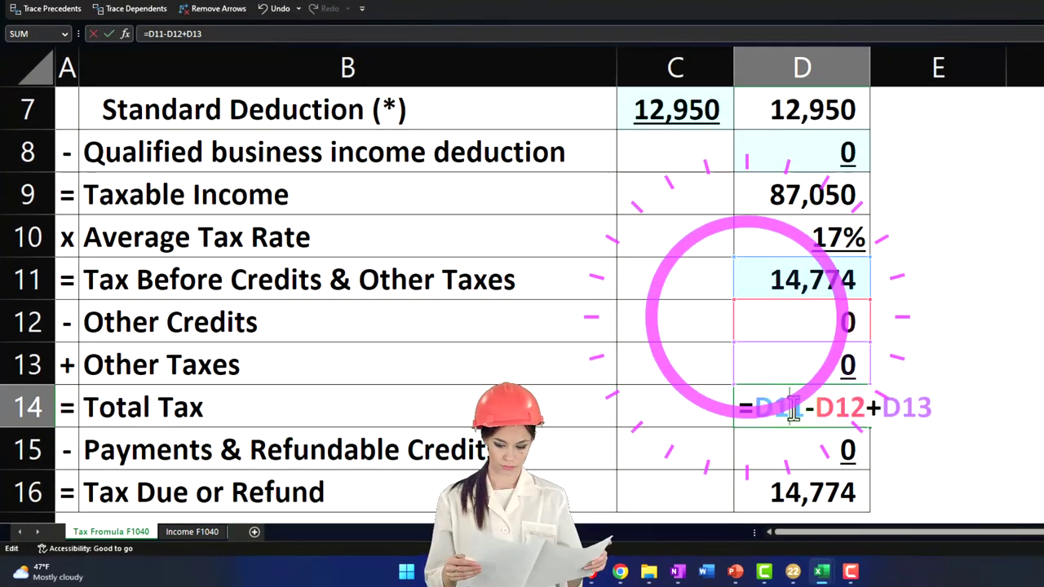
key("Return")
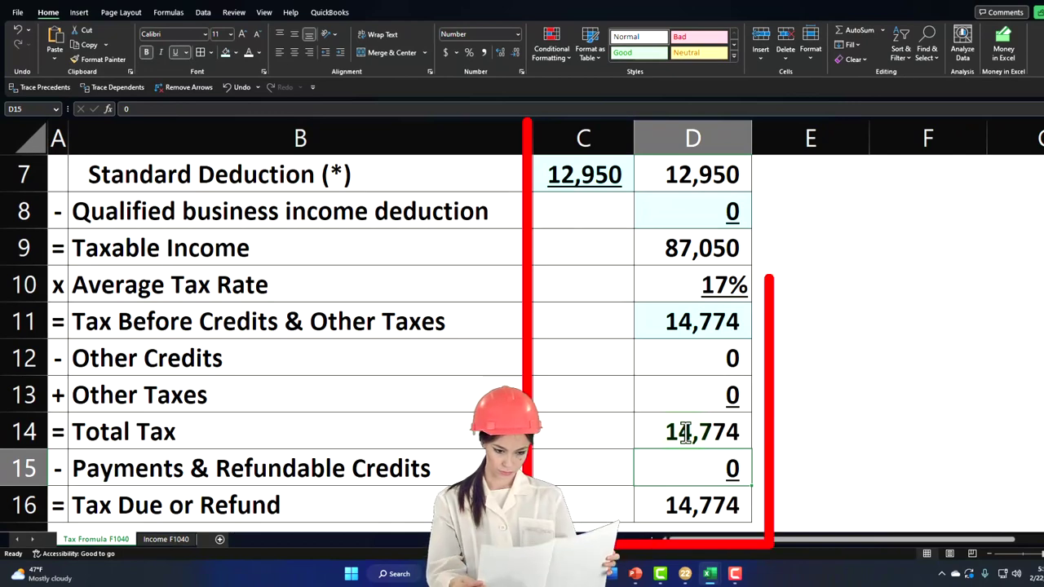
key("Return")
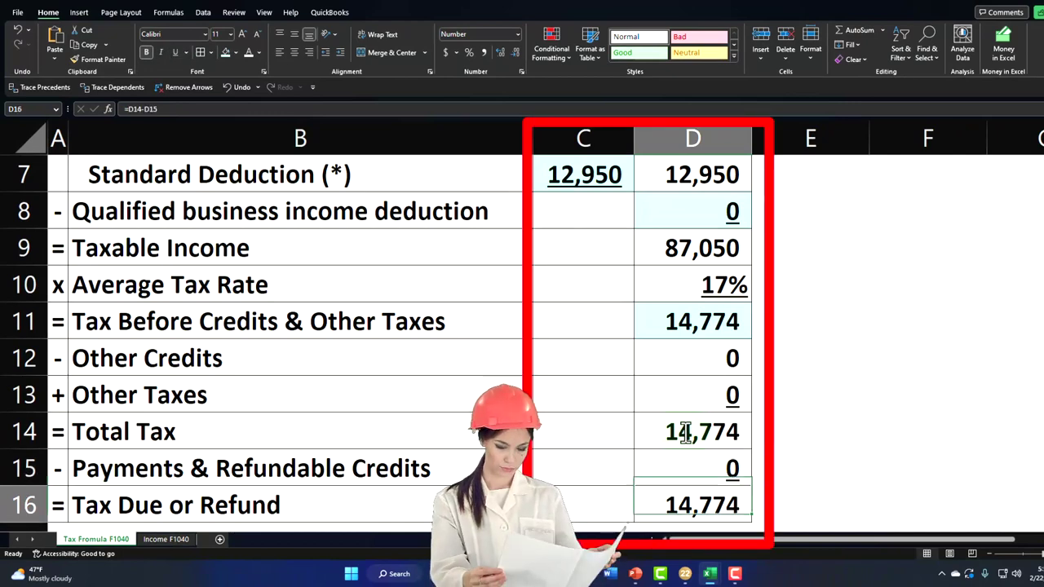
scroll(685, 432, "down", 1)
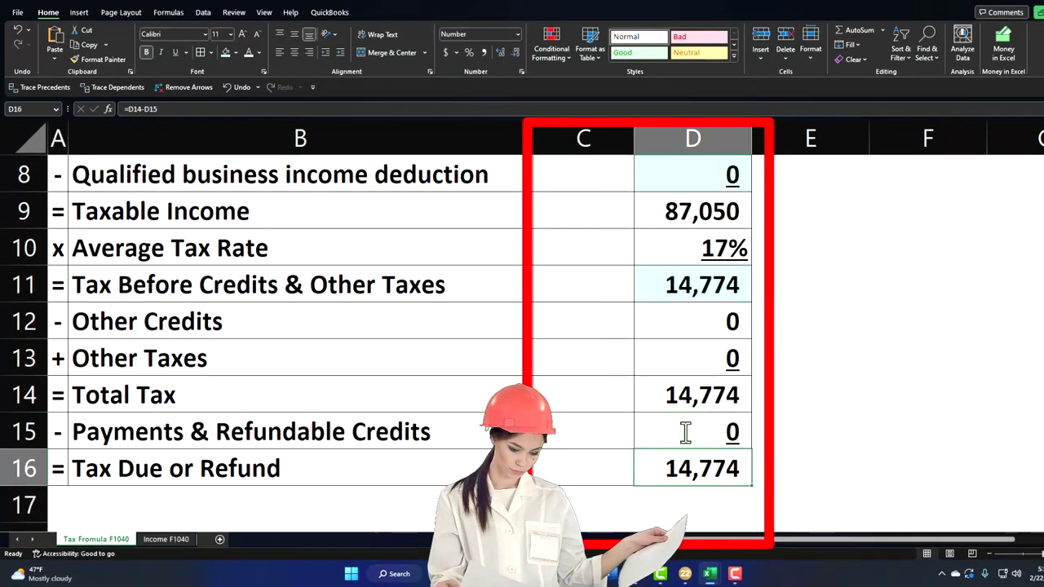
double_click(702, 467)
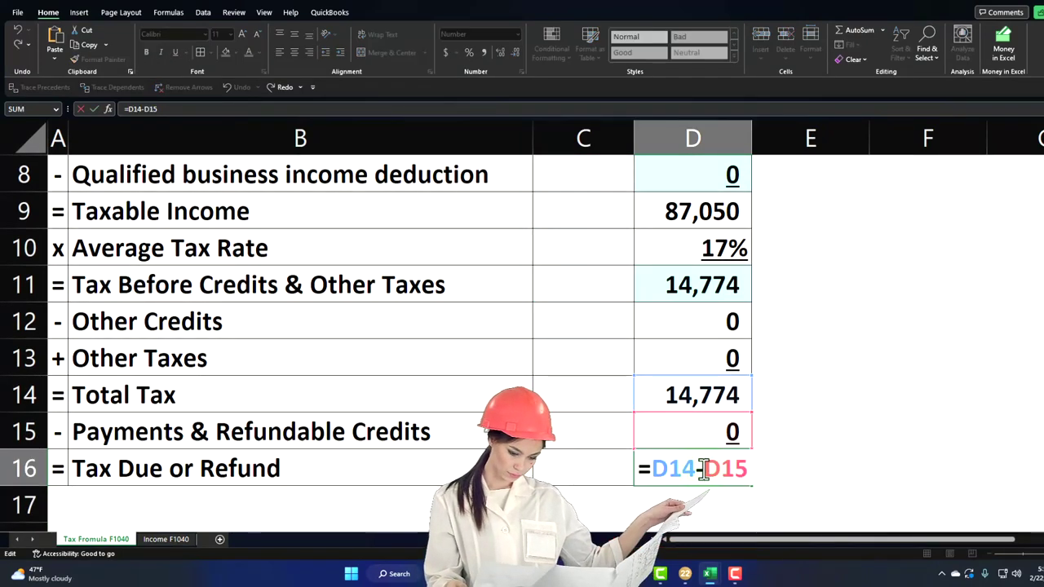
key("Return")
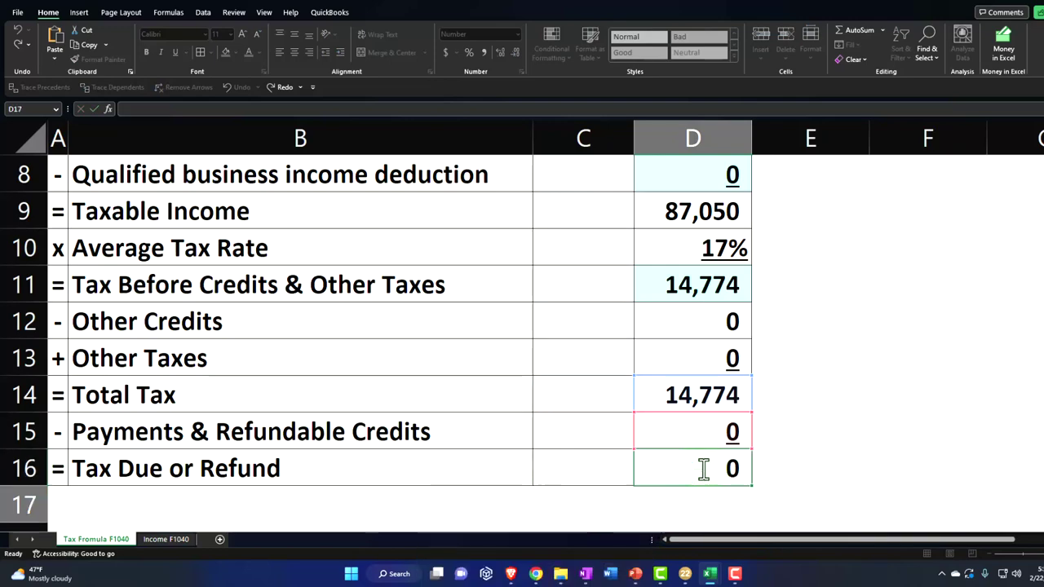
Set the font color of the Income row, B2:D2, to the standard Green
scroll(703, 471, "up", 3)
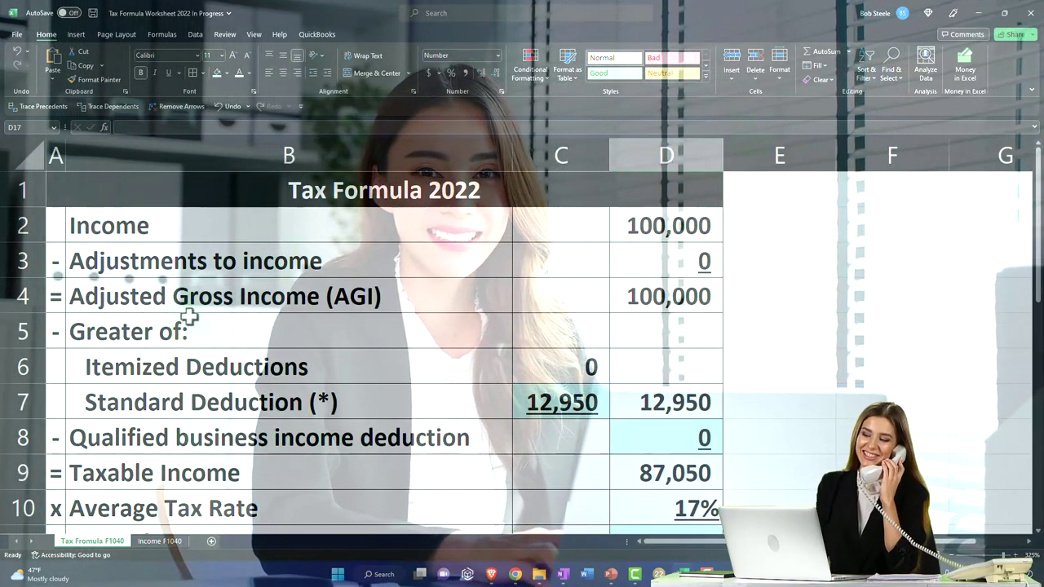
left_click(237, 223)
left_click_drag(238, 224, 618, 226)
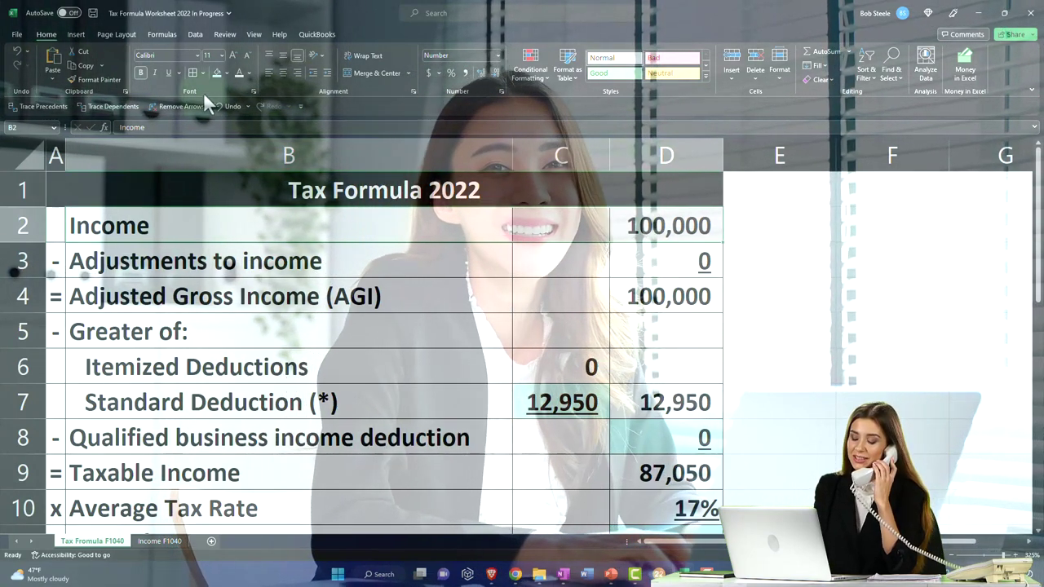
left_click(248, 73)
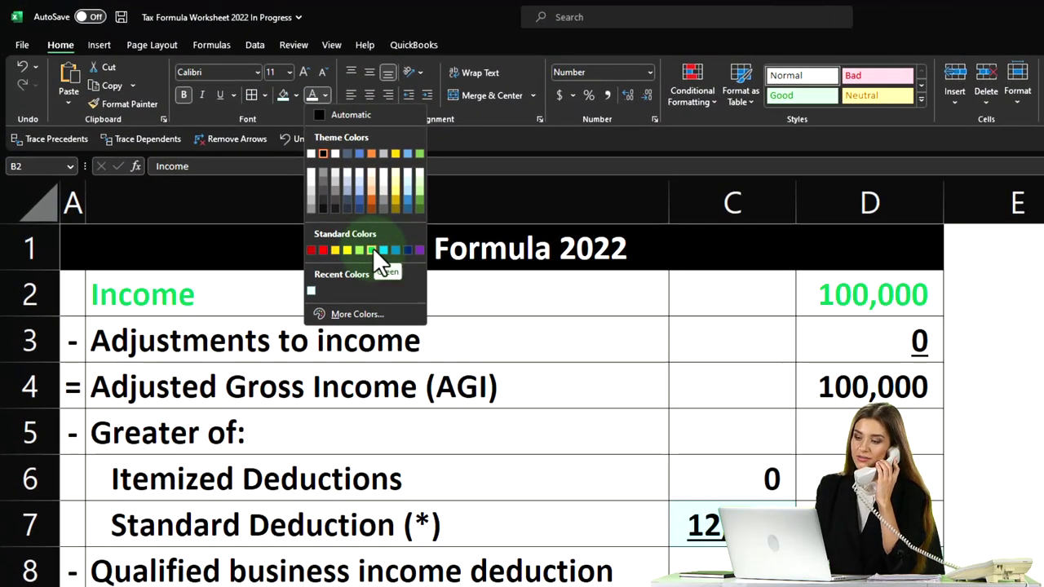
left_click(373, 249)
left_click(414, 371)
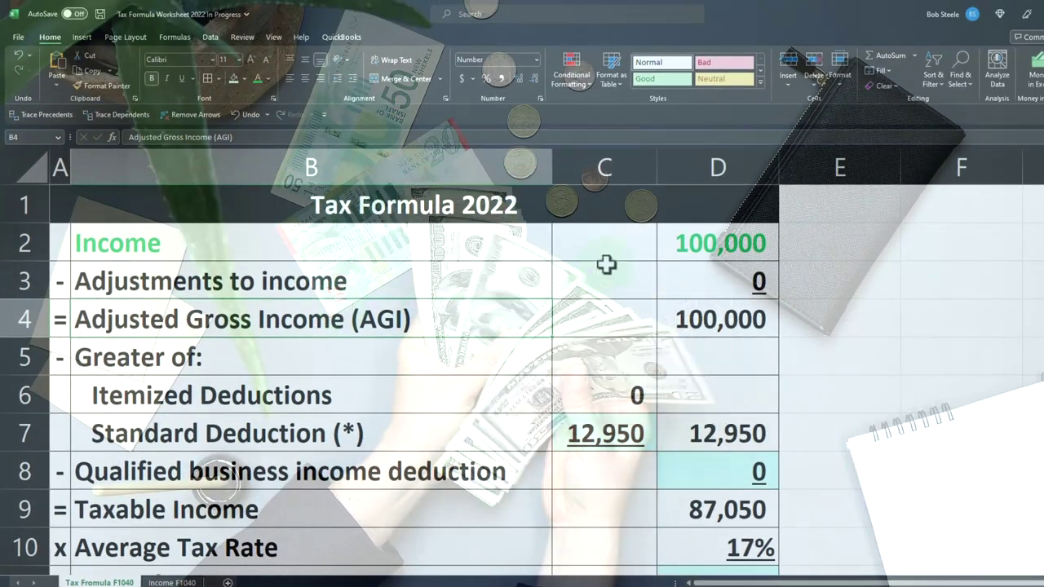
Set the font color of the Adjustments to income row, A3:D3, to the standard Red
left_click(691, 239)
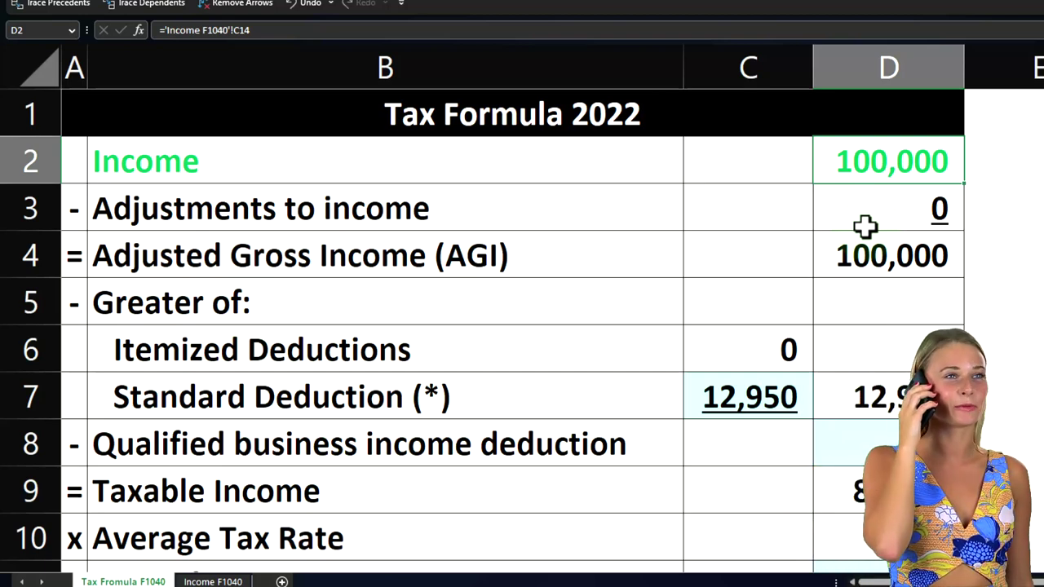
left_click(74, 209)
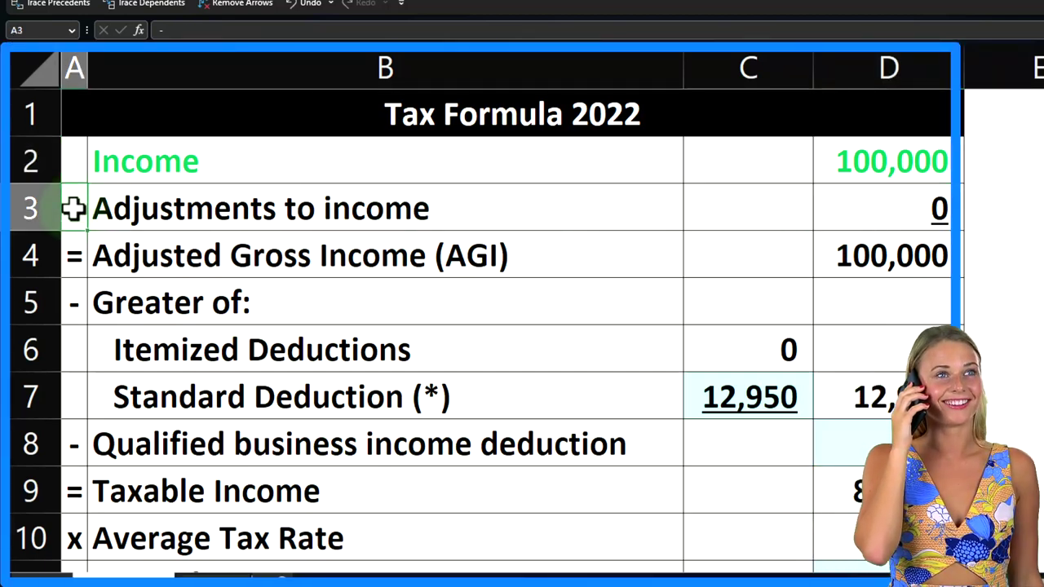
left_click_drag(73, 208, 868, 209)
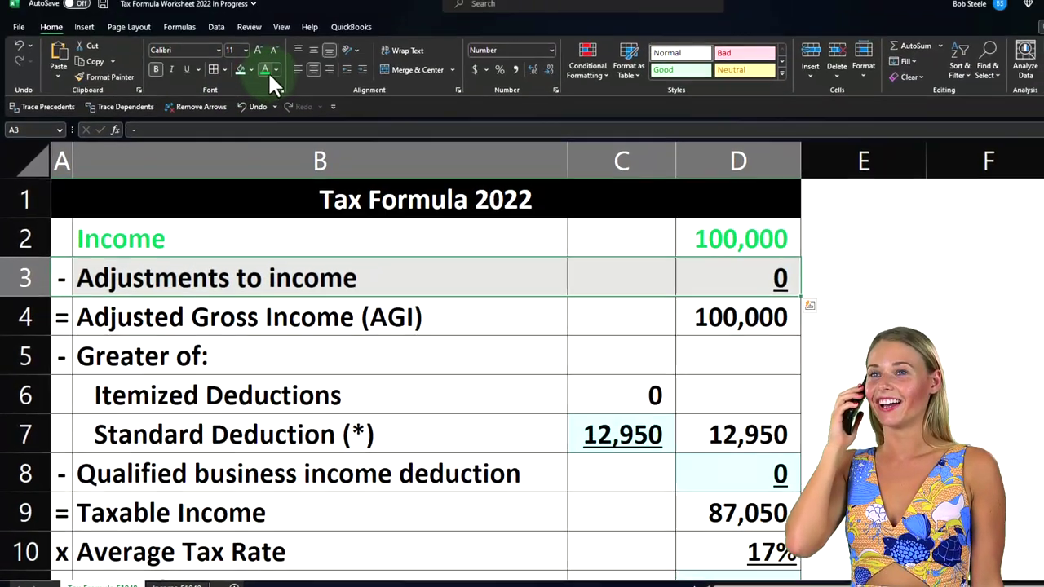
left_click(271, 79)
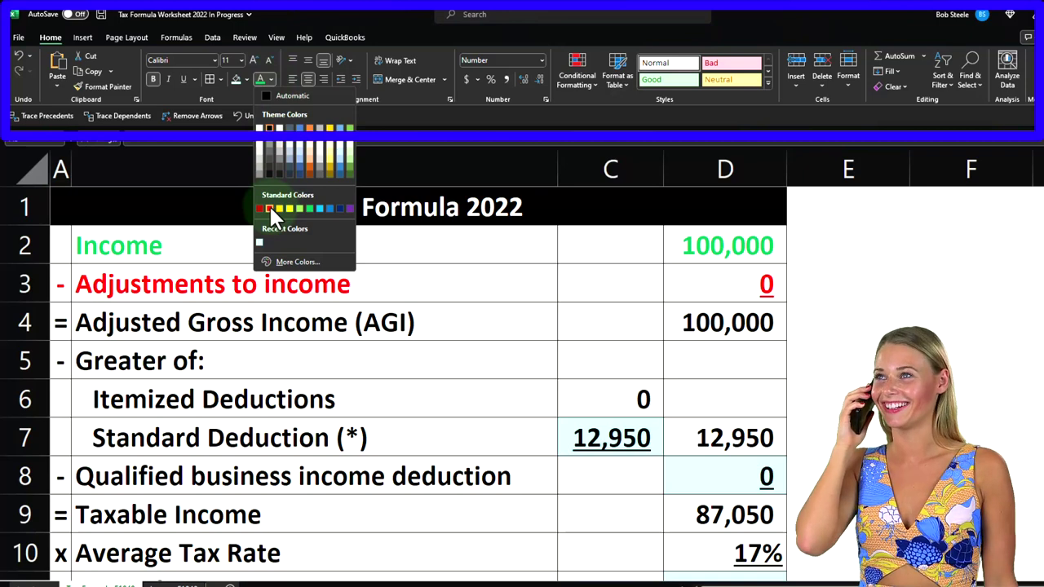
left_click(269, 209)
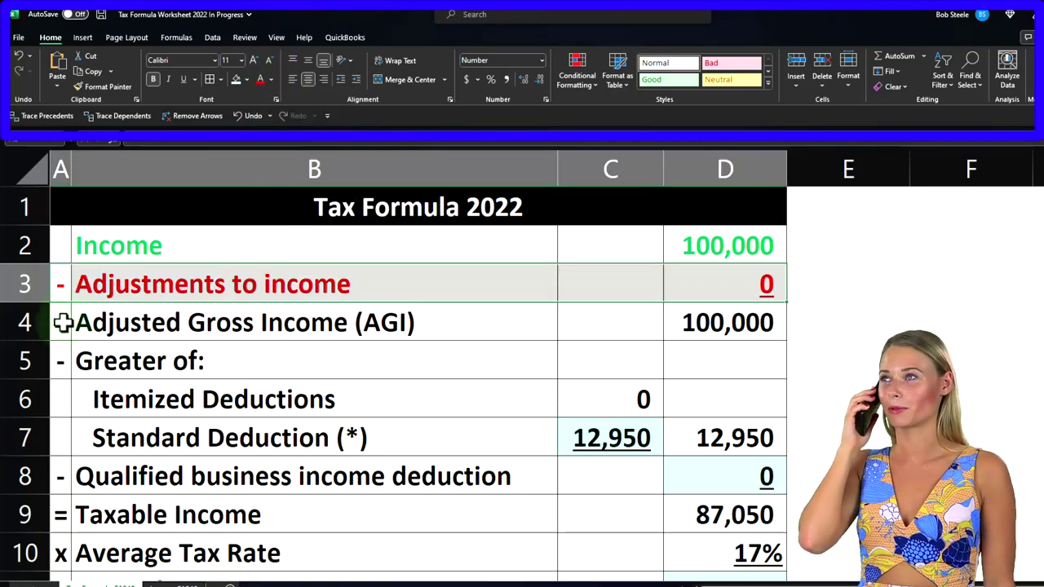
Set the font color of the Adjusted Gross Income (AGI) row, A4:D4, to the standard Green
left_click_drag(63, 322, 696, 325)
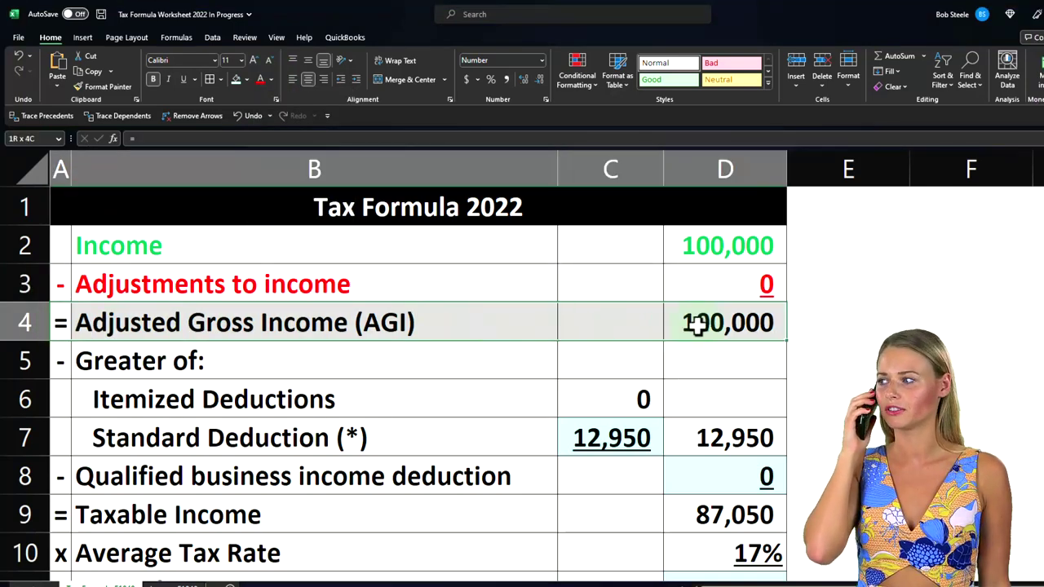
left_click(272, 79)
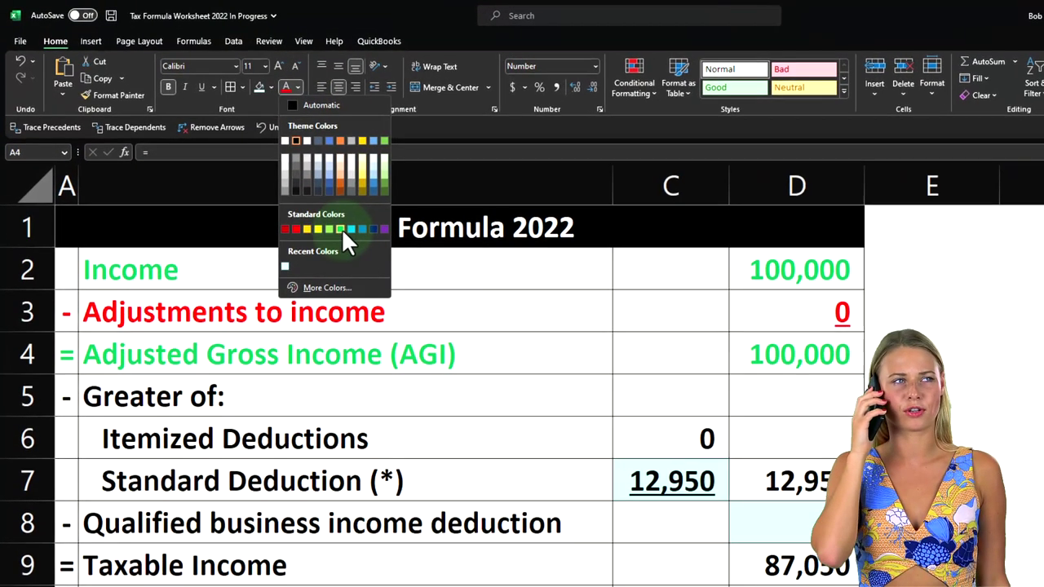
left_click(310, 205)
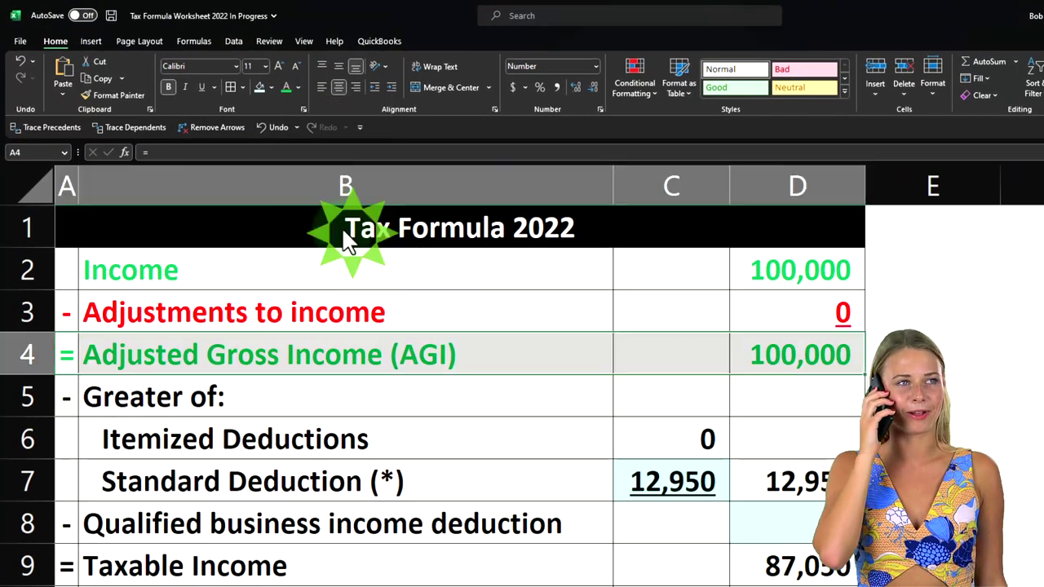
left_click(457, 359)
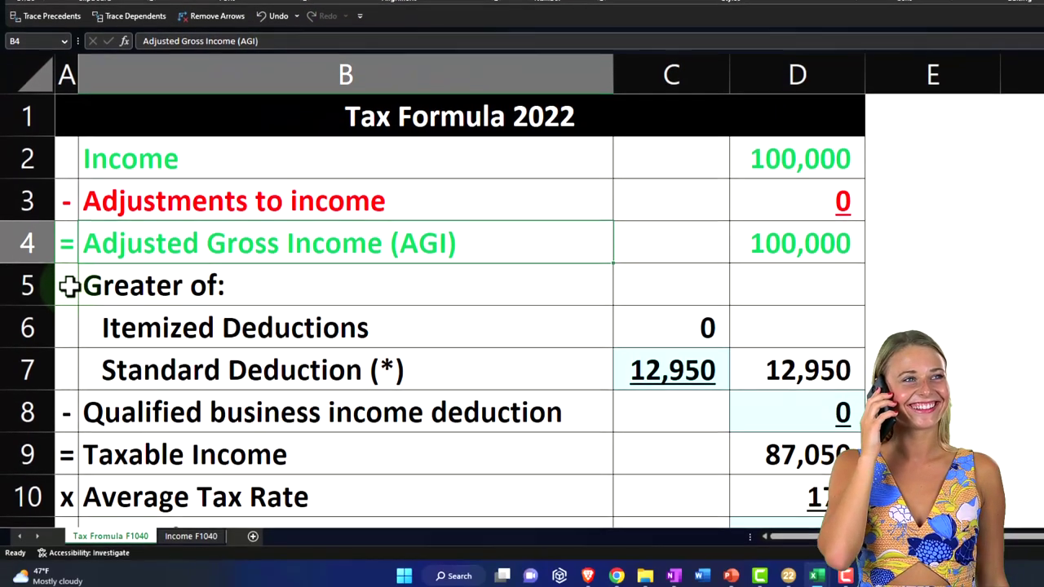
Set the font color of the deduction rows, from Greater of through Qualified business income deduction (A5:D8), to the standard Red
left_click_drag(70, 398, 436, 448)
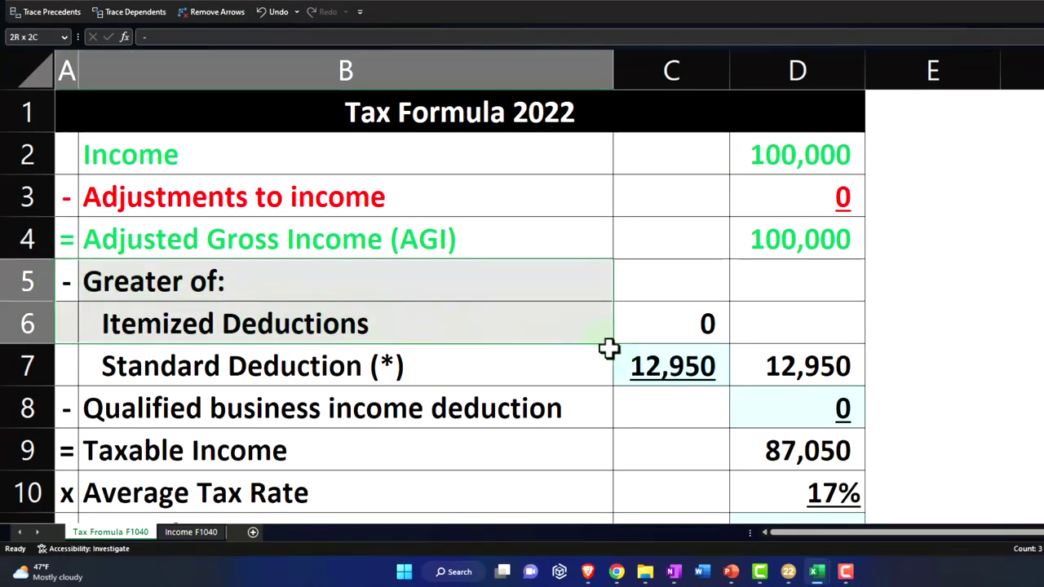
left_click_drag(608, 348, 616, 350)
left_click_drag(718, 359, 783, 365)
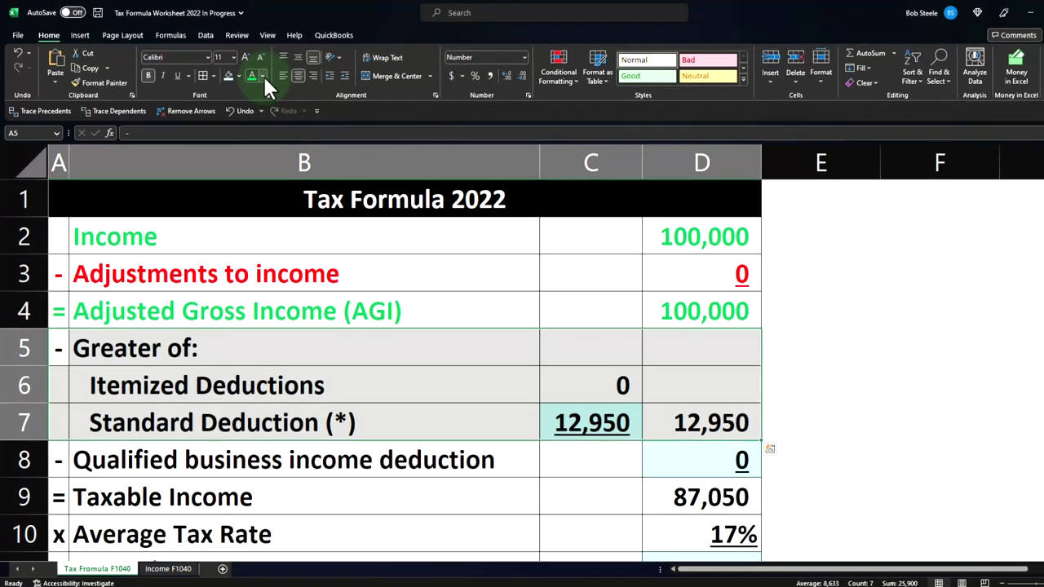
left_click(263, 76)
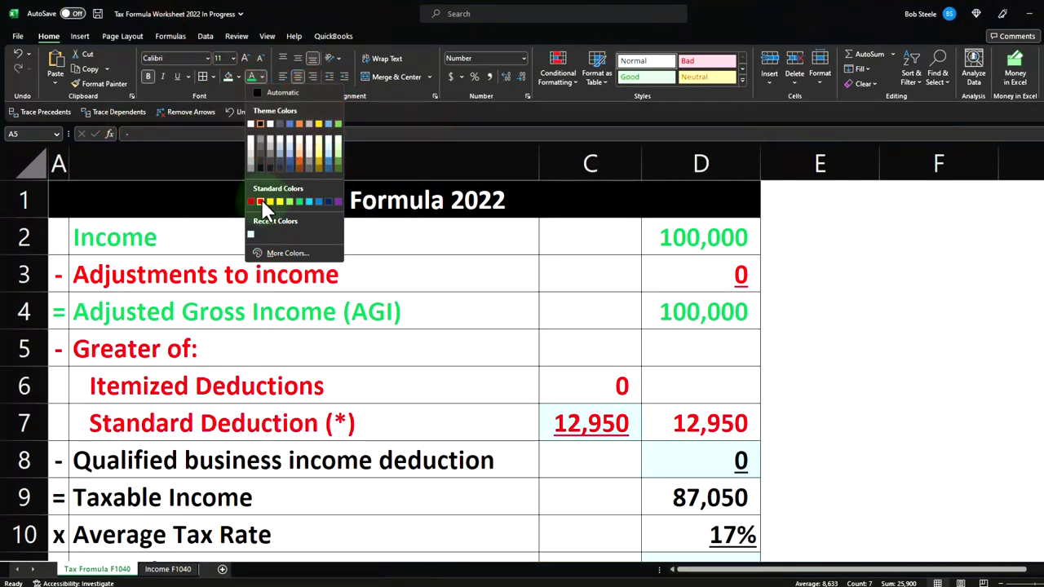
key("Escape")
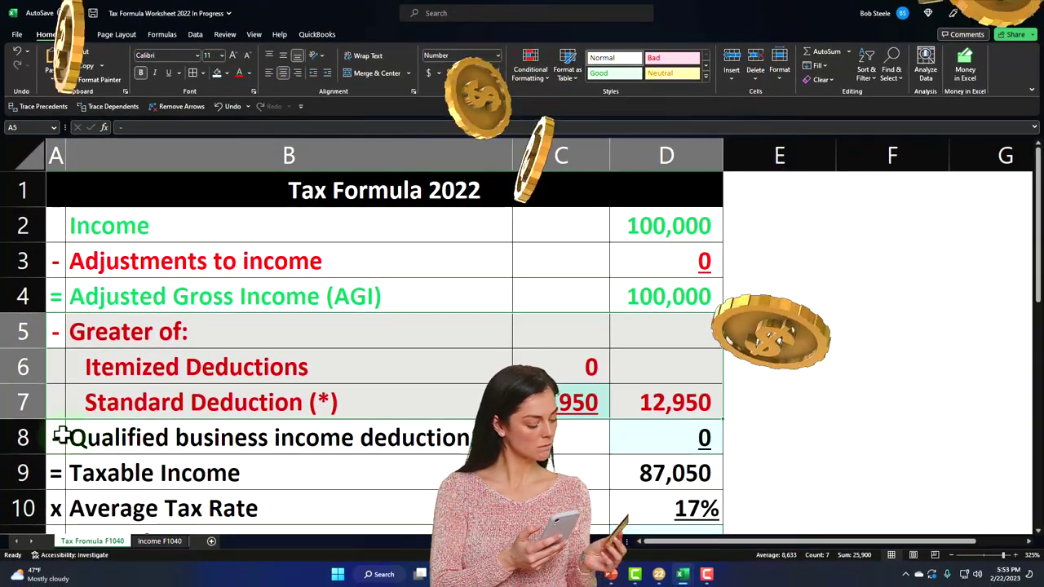
left_click_drag(61, 437, 642, 436)
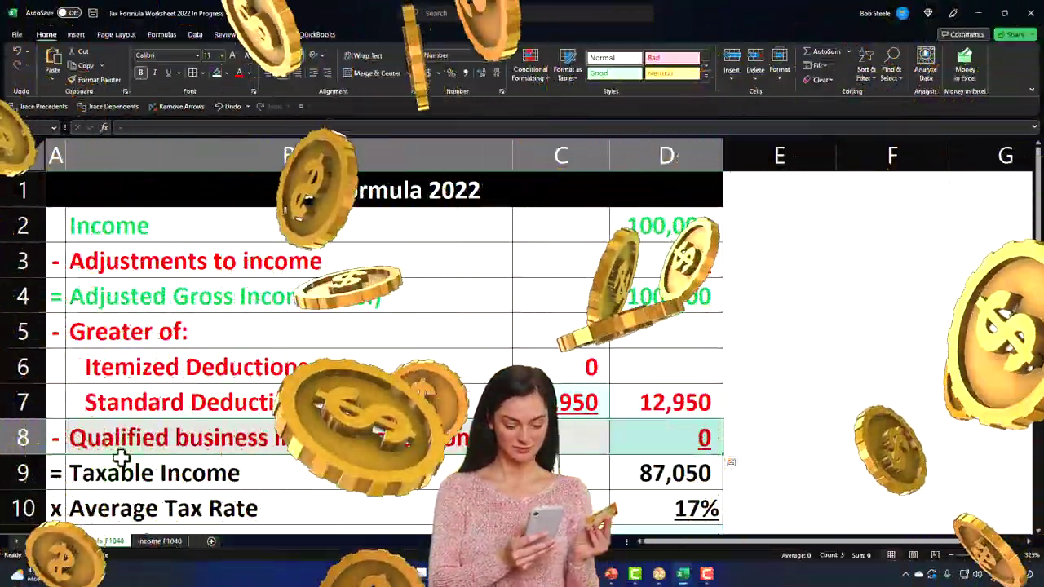
Set the font color of the Taxable Income row, A9:D9, to the standard Green and check the Average Tax Rate formula in D10
left_click_drag(60, 472, 645, 472)
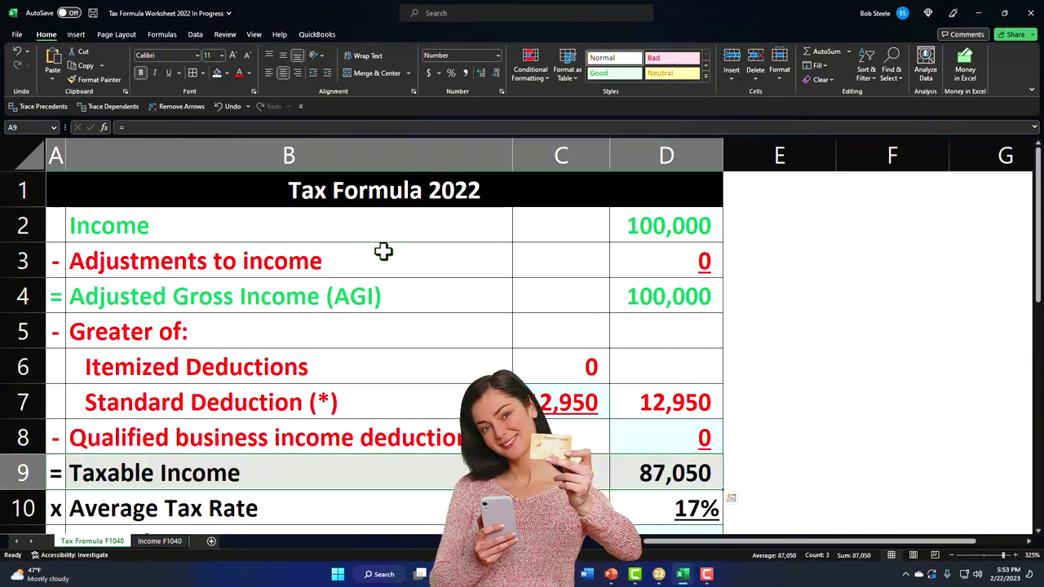
left_click(250, 74)
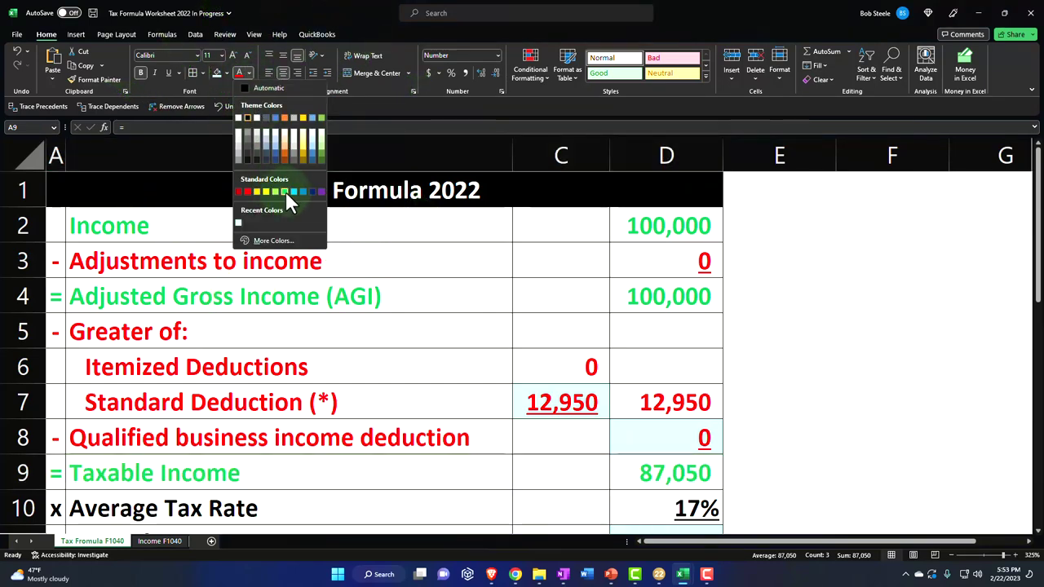
left_click(286, 191)
left_click(519, 366)
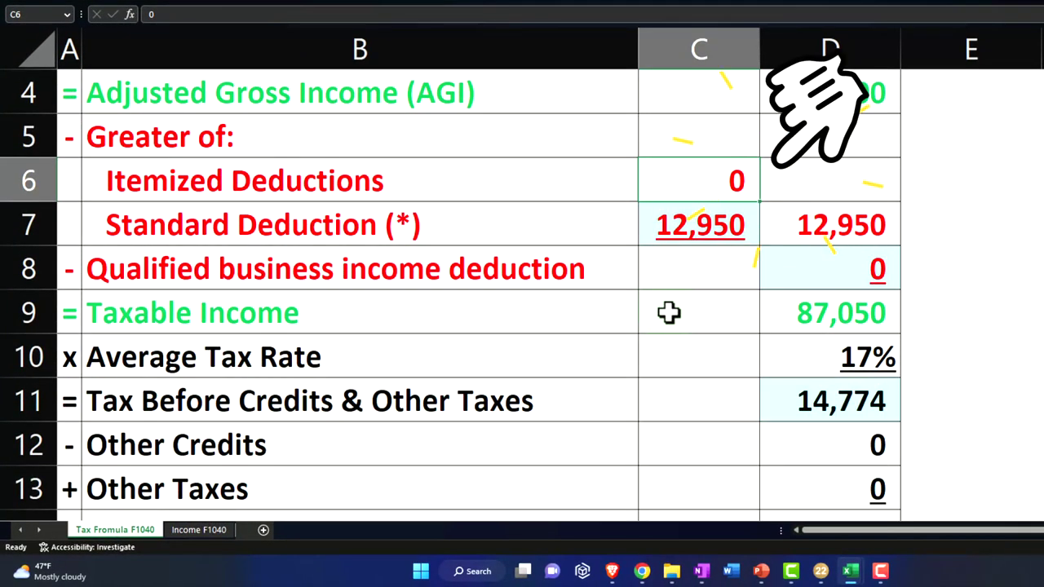
left_click(779, 358)
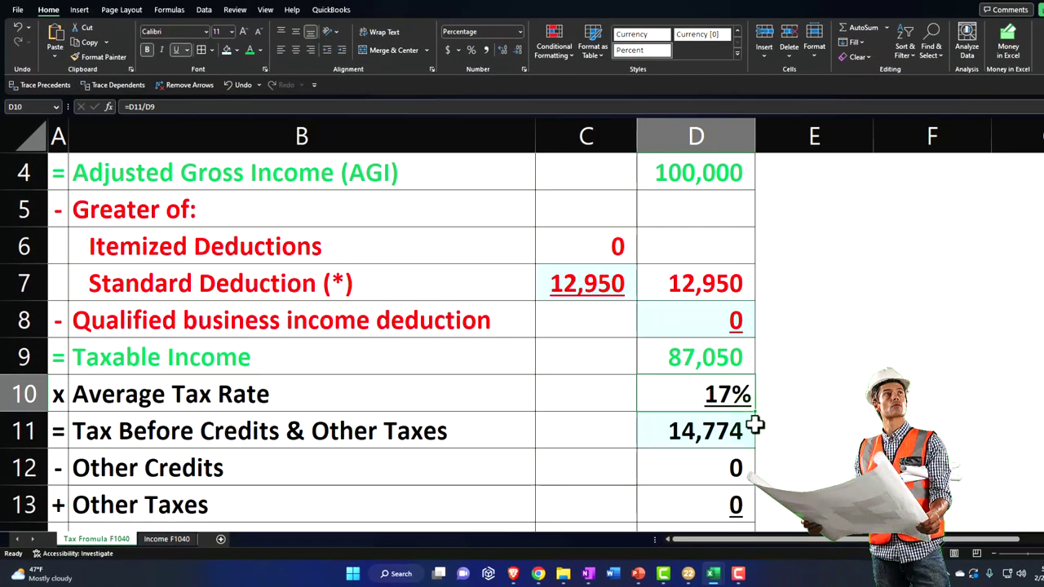
Set the font color of the Tax Before Credits & Other Taxes row, A11:D11, to the standard Red
scroll(756, 425, "down", 1)
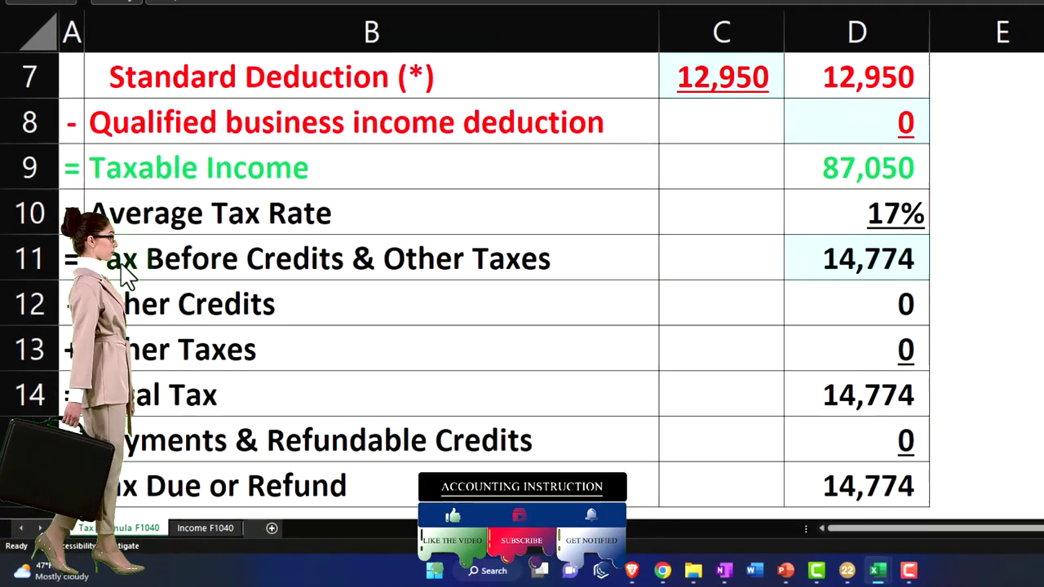
left_click(165, 278)
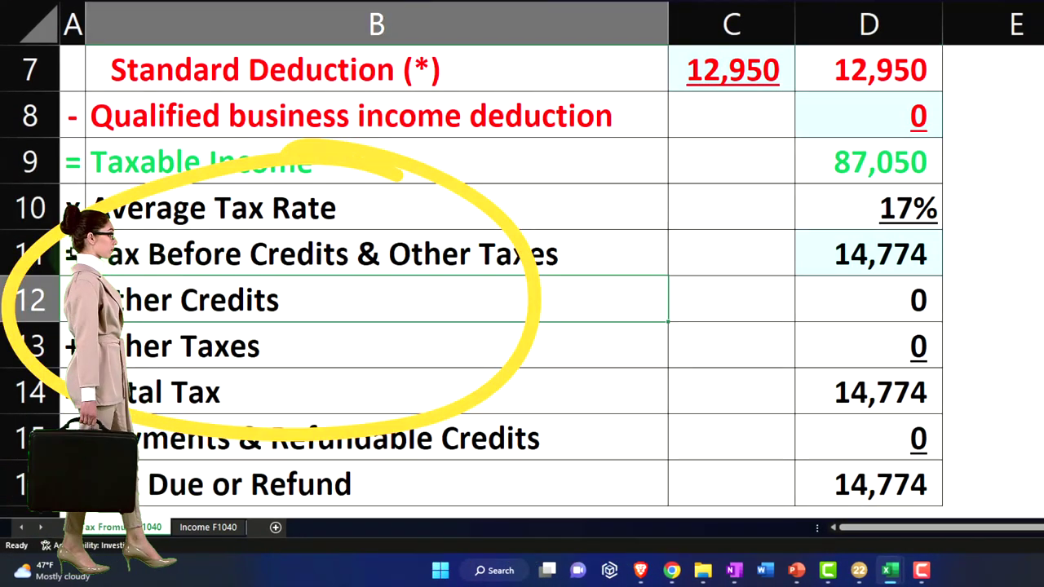
left_click_drag(163, 254, 849, 241)
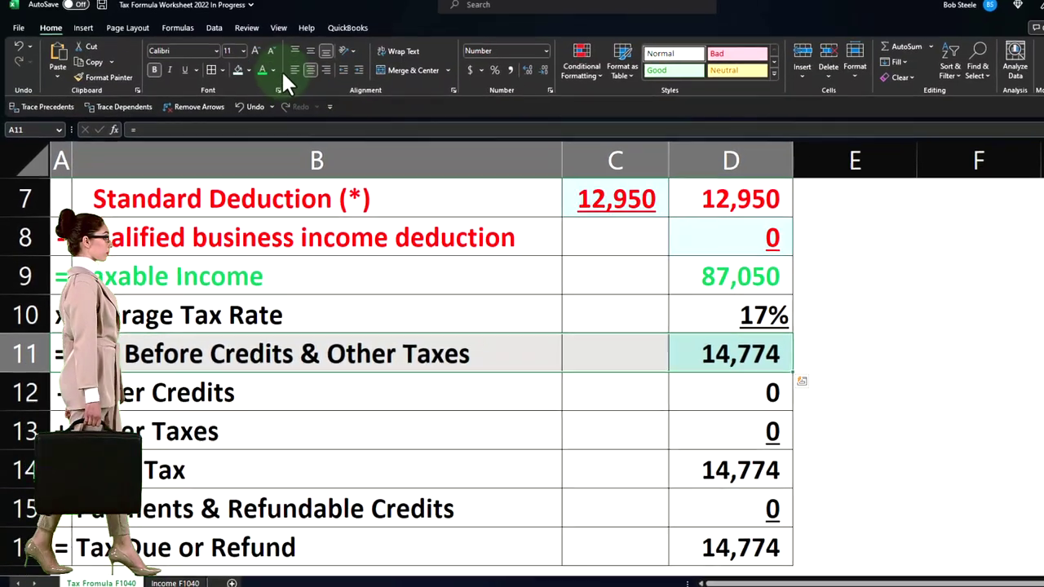
left_click(270, 79)
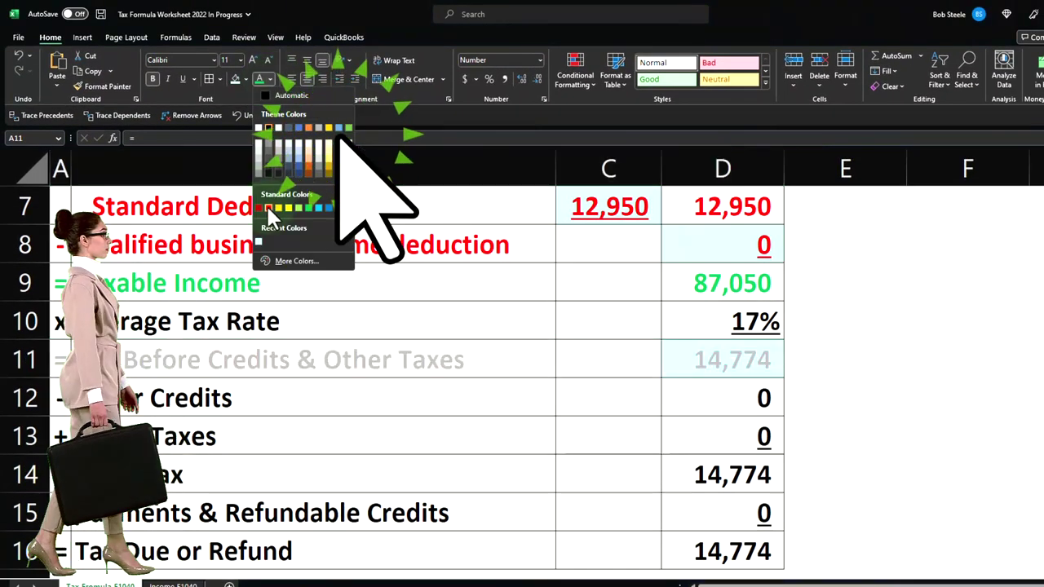
left_click(266, 207)
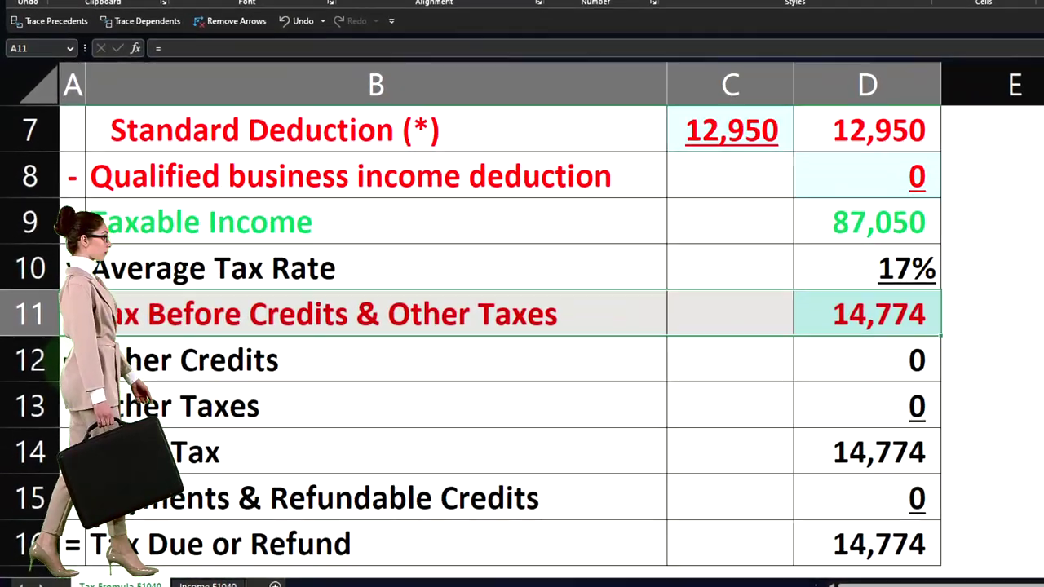
Set the font color of the Other Credits row, A12:D12, to the standard Green
left_click_drag(60, 398, 700, 399)
left_click_drag(891, 349, 892, 348)
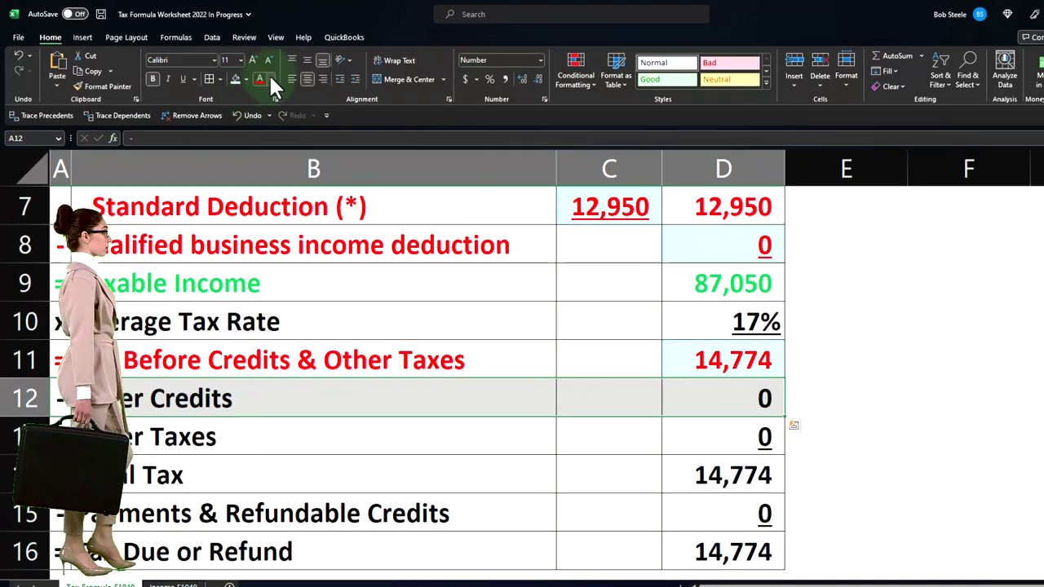
left_click(270, 78)
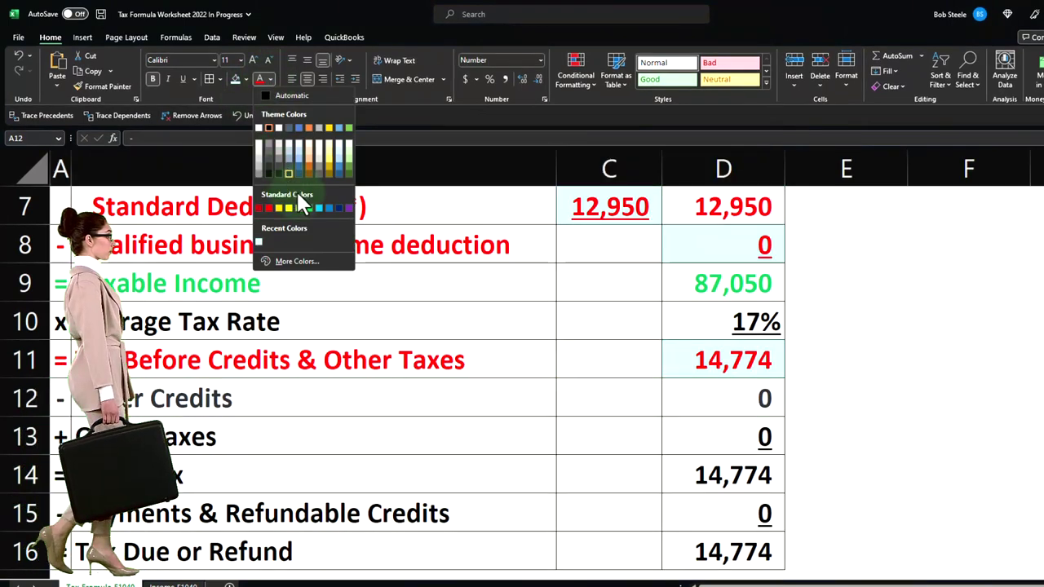
left_click(306, 207)
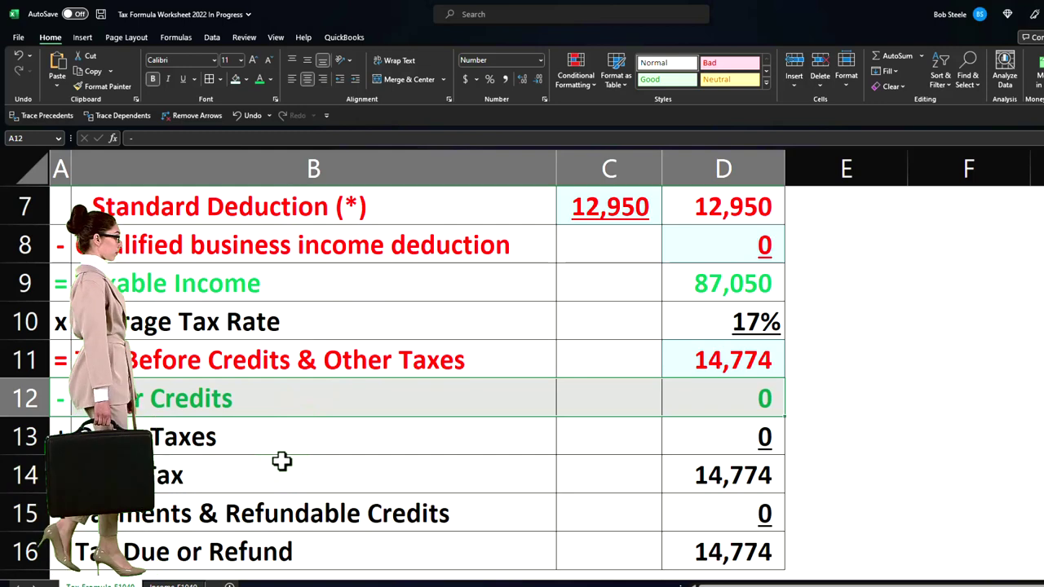
Set the font color of the Other Taxes and Total Tax rows, A13:D14, to the standard Red
scroll(281, 462, "up", 2)
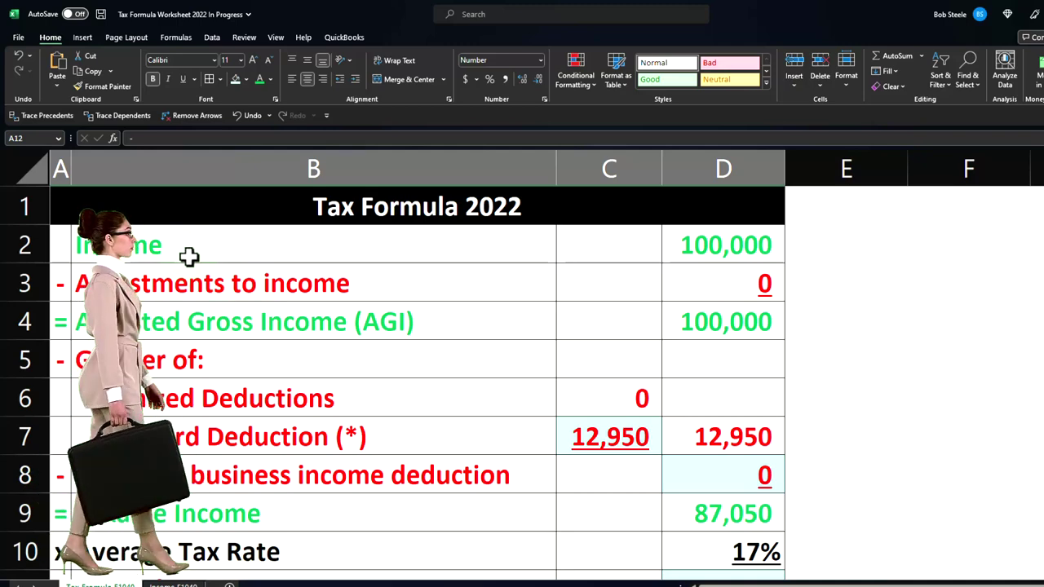
scroll(189, 257, "down", 2)
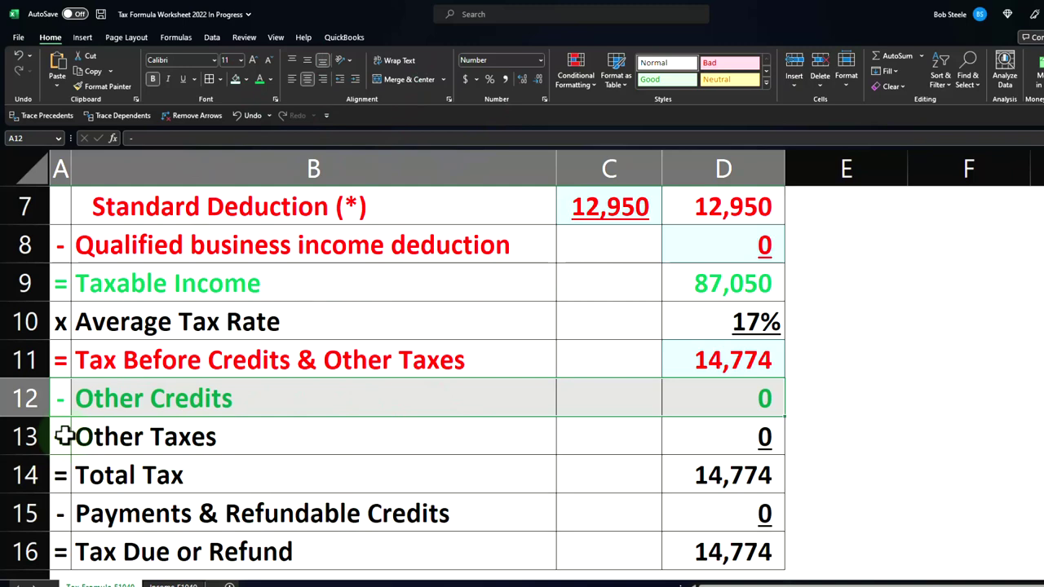
left_click_drag(64, 437, 713, 444)
left_click(271, 75)
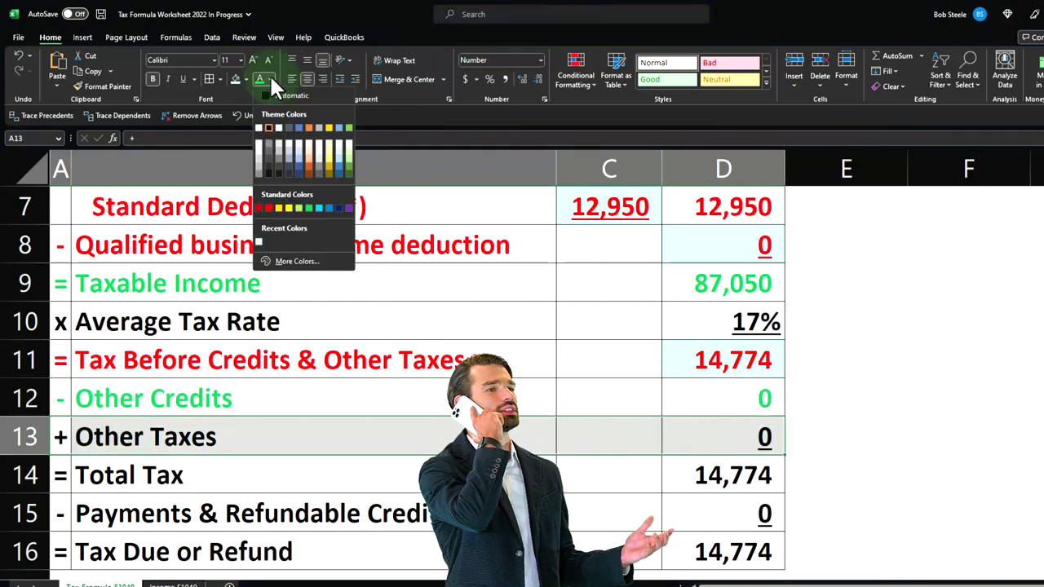
left_click(268, 208)
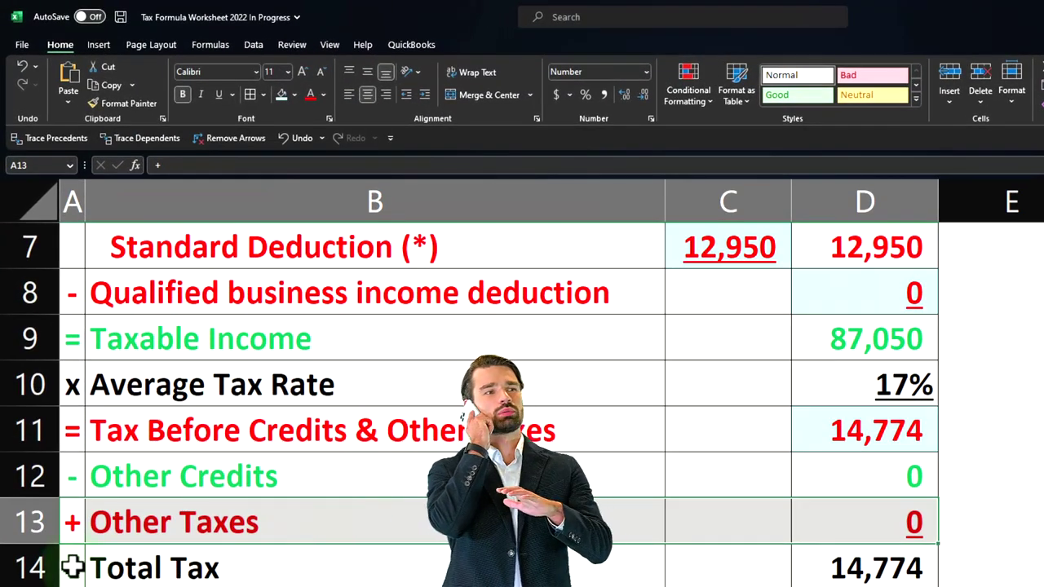
left_click_drag(73, 568, 823, 568)
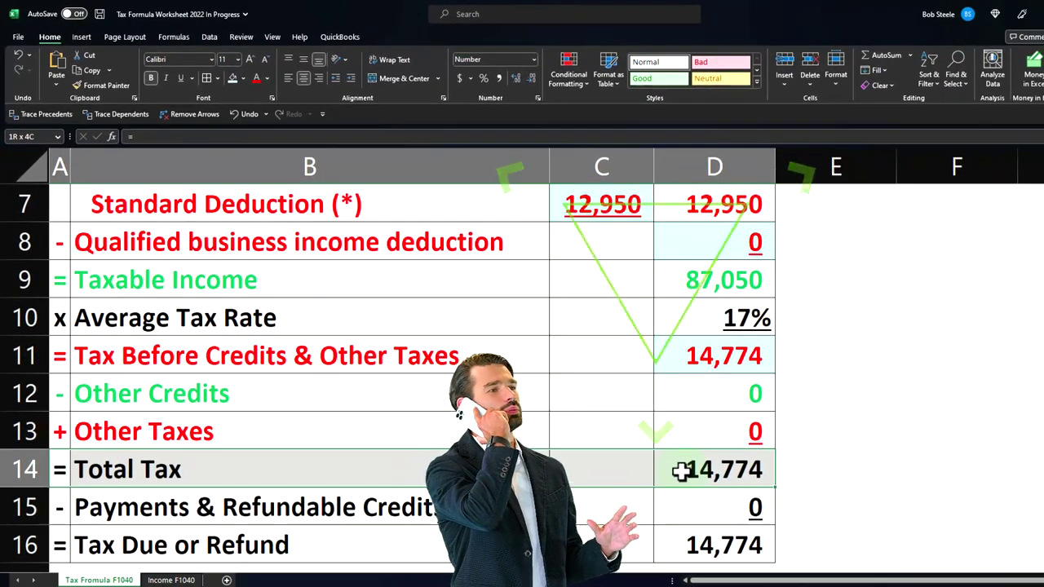
left_click_drag(680, 472, 681, 472)
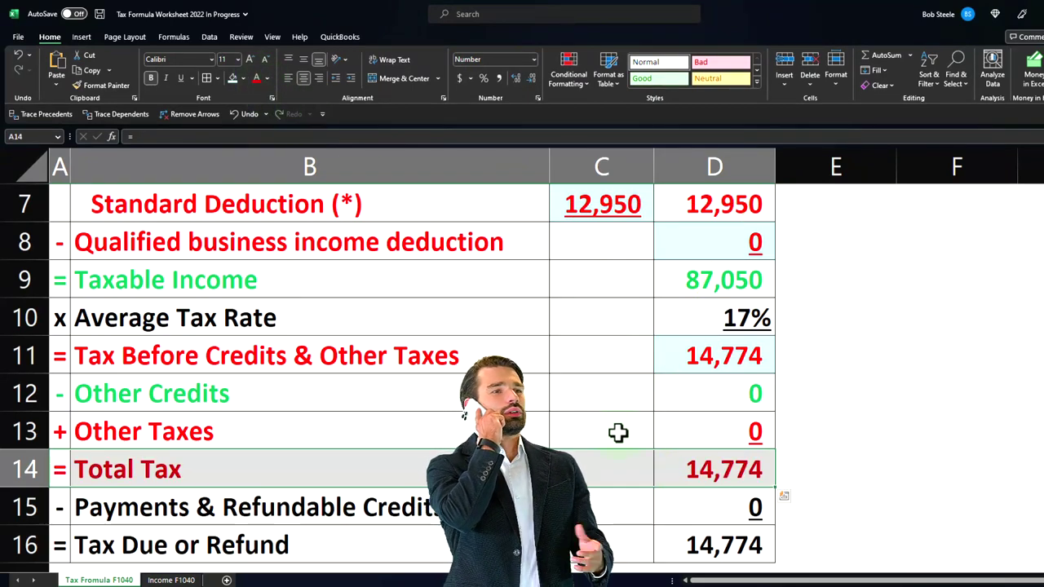
Set the font color of the Payments & Refundable Credits row, A15:D15, to the standard Green and check the Tax Due or Refund formula in D16
scroll(619, 432, "down", 1)
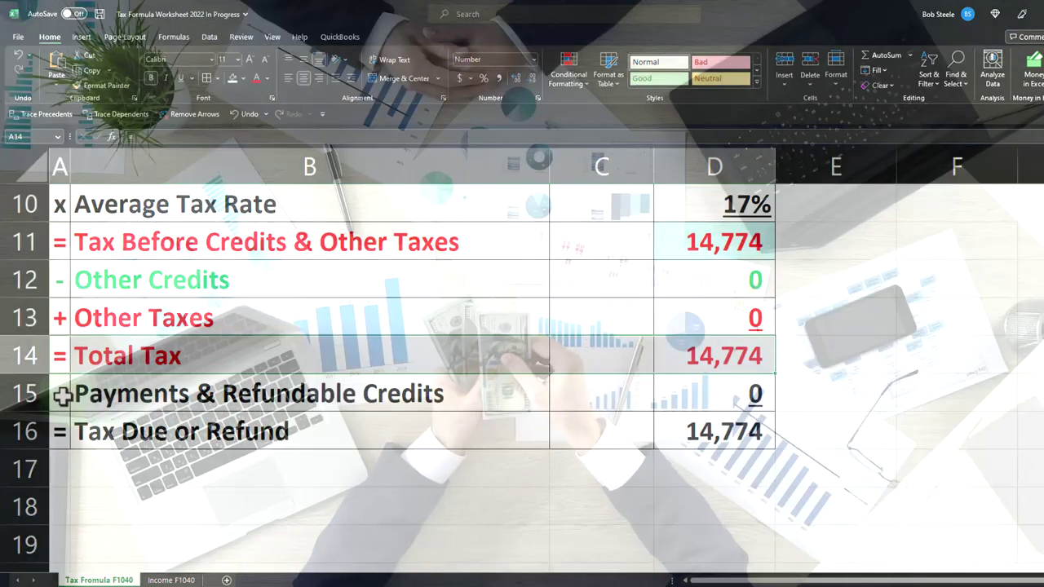
left_click_drag(69, 394, 712, 392)
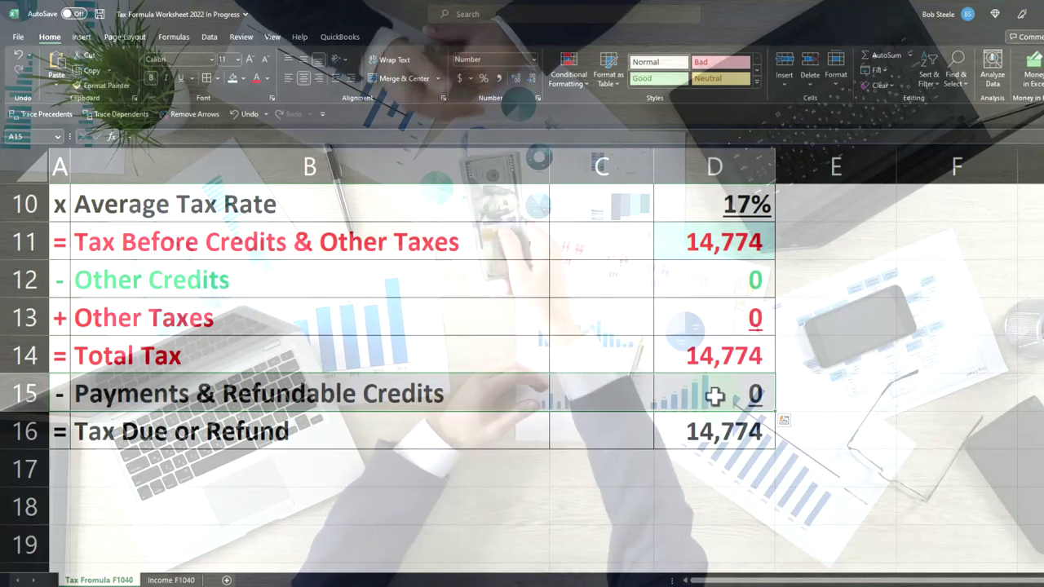
left_click(266, 78)
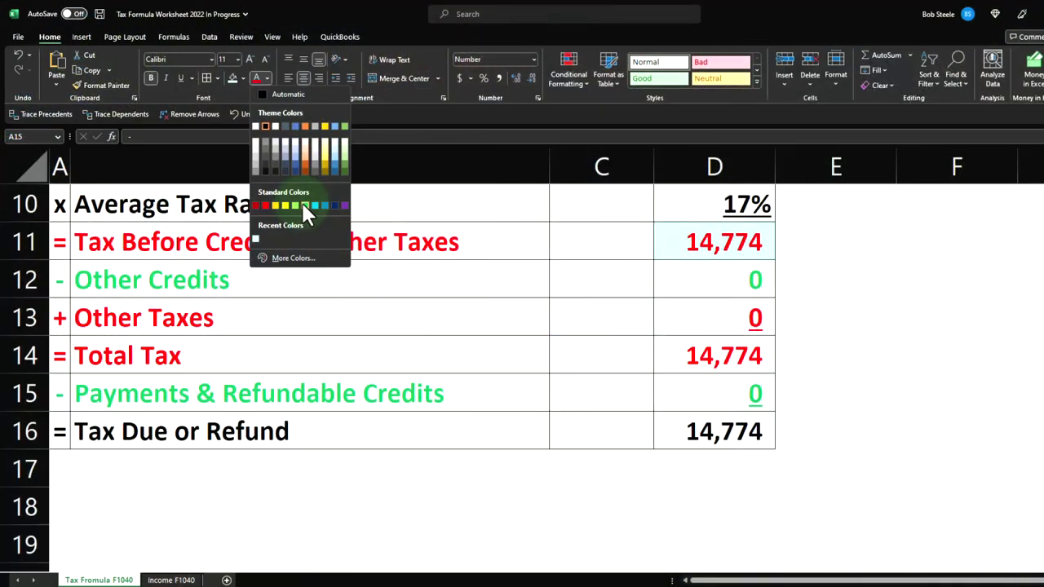
left_click(304, 205)
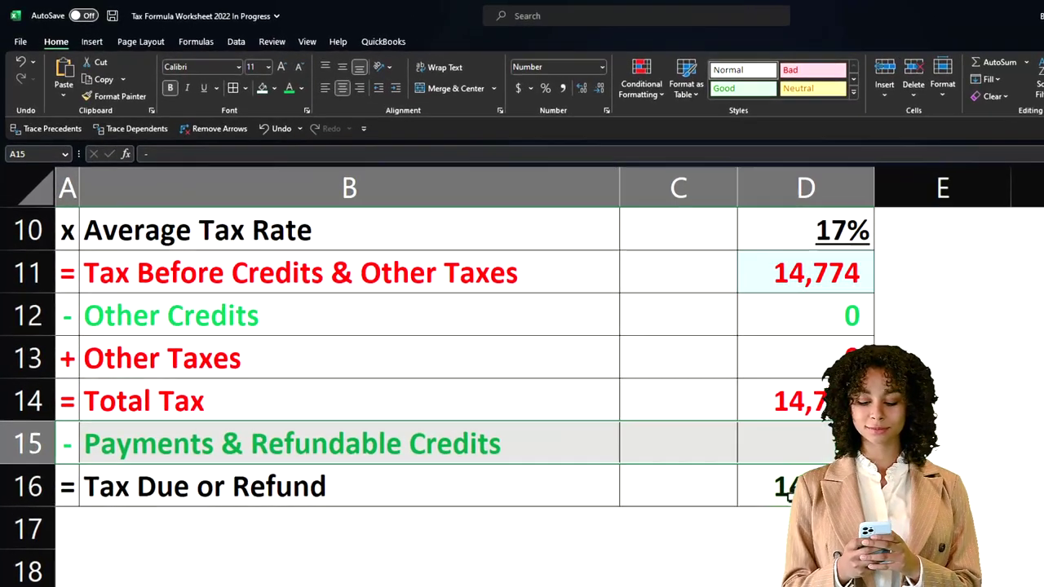
double_click(722, 433)
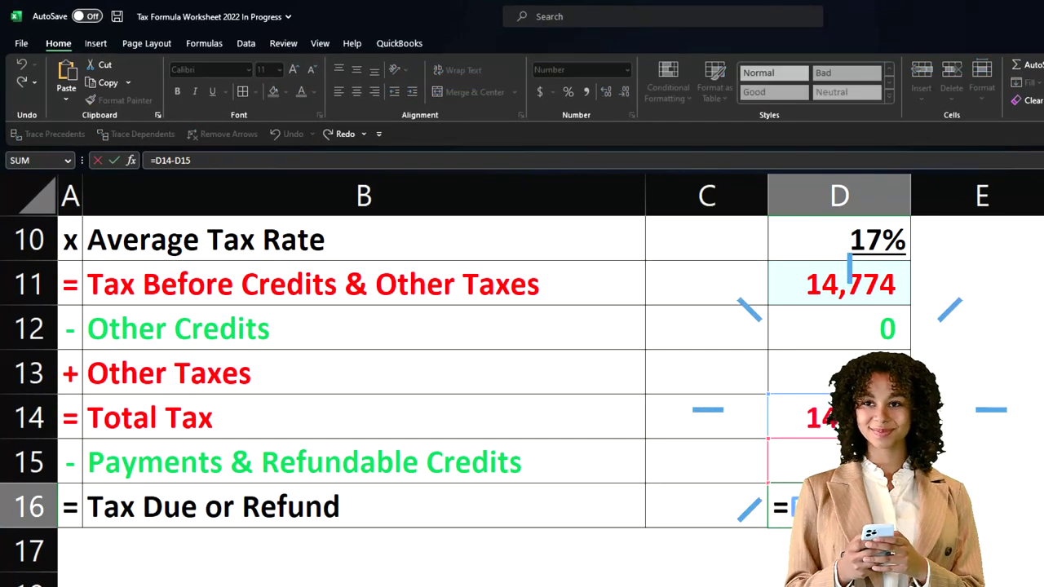
key("Return")
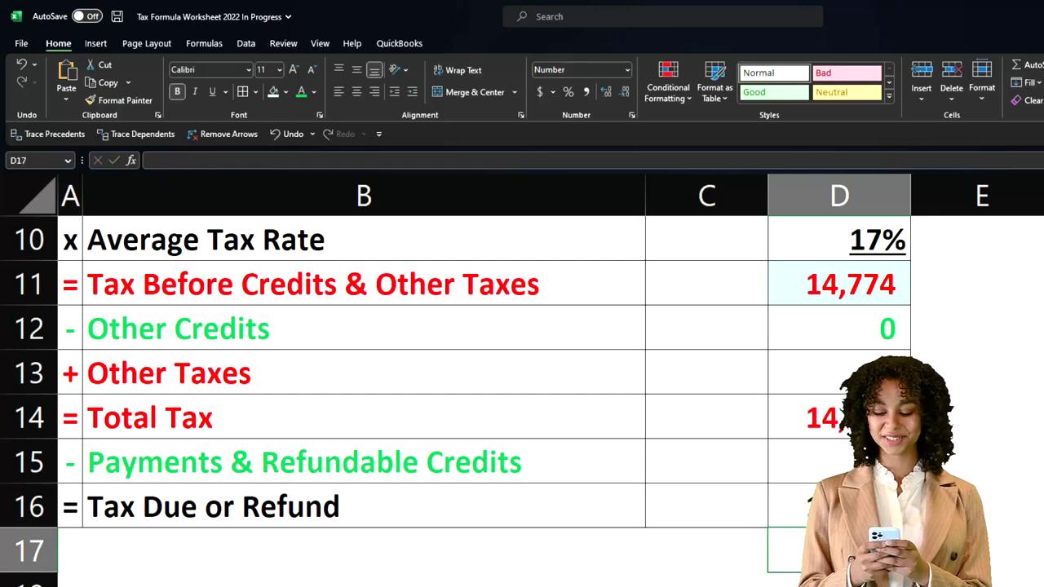
In the B16 label, color the word Due in the standard Red and the word Refund in the standard Green
double_click(146, 510)
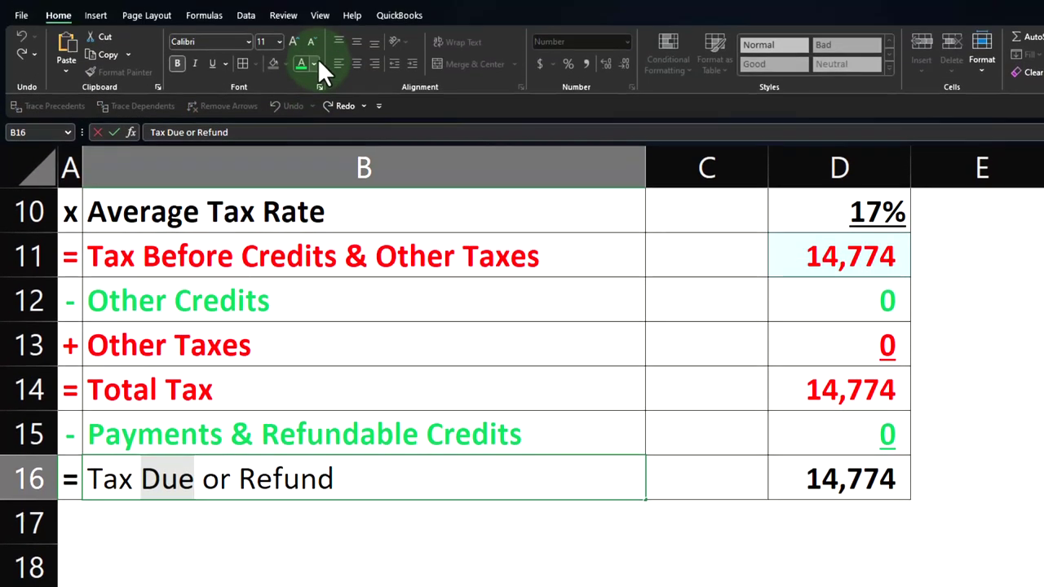
left_click(313, 91)
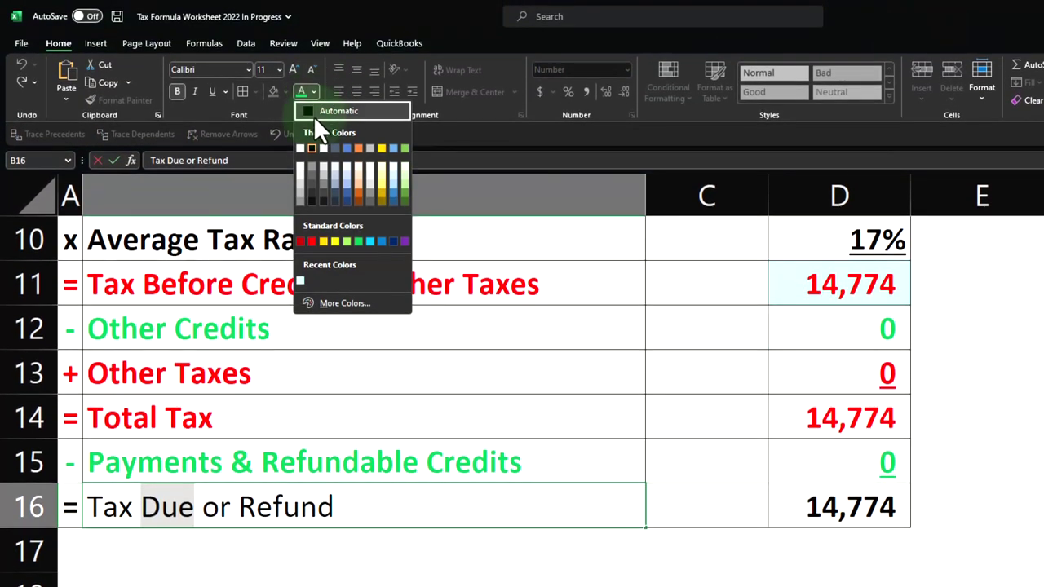
left_click(313, 240)
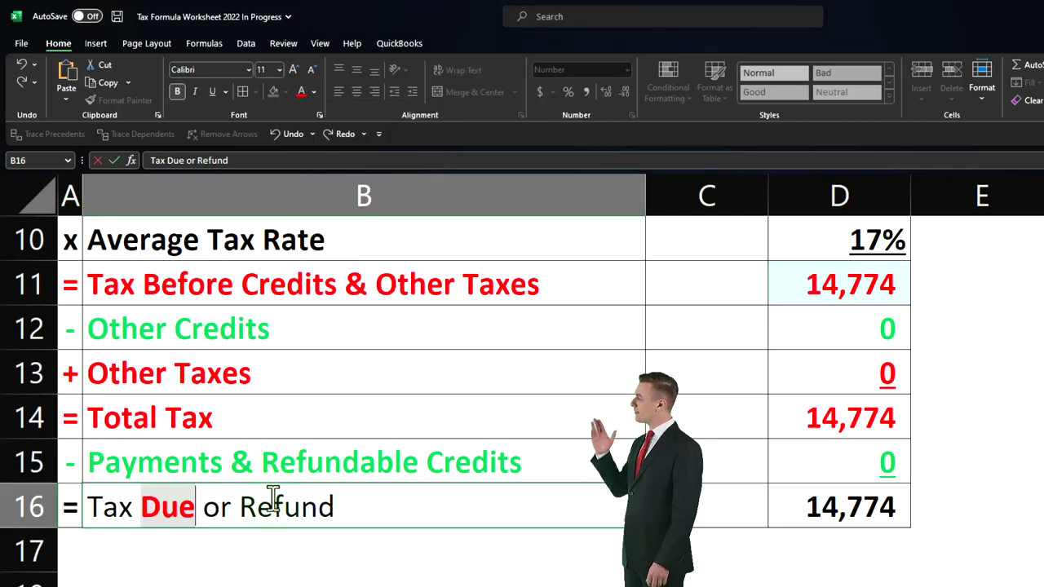
left_click_drag(242, 507, 335, 506)
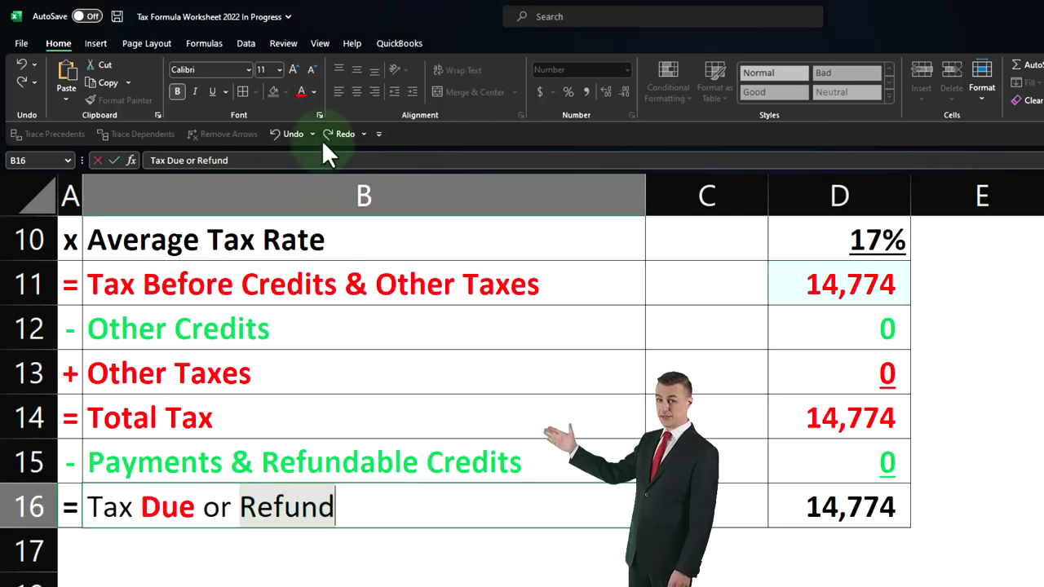
left_click(313, 91)
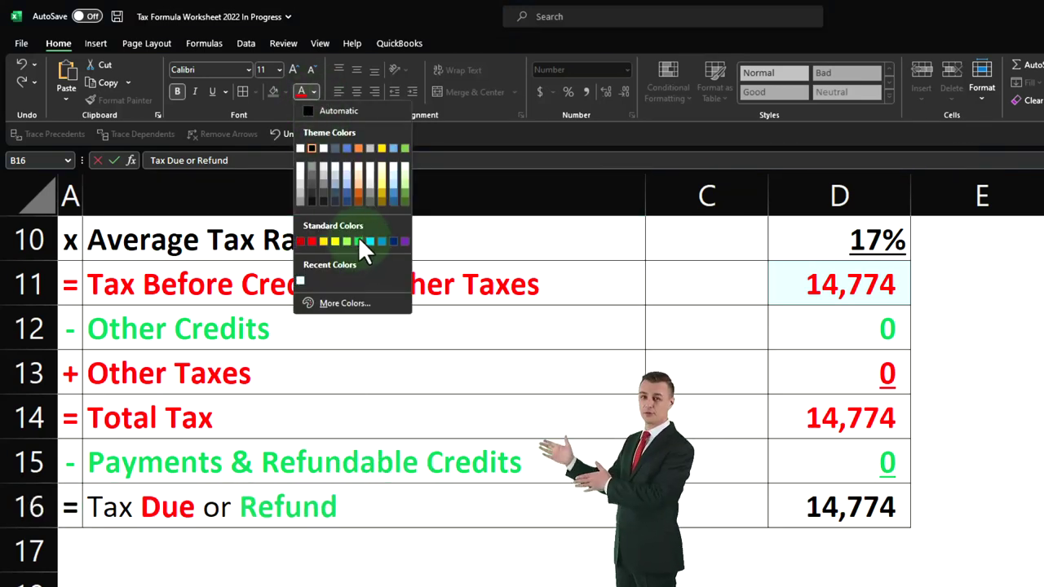
left_click(359, 241)
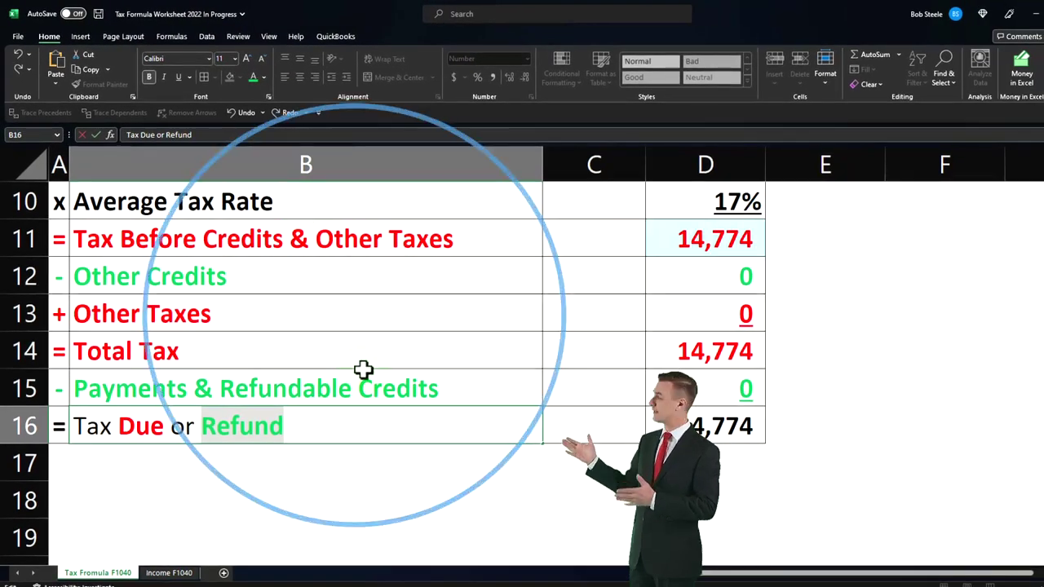
left_click(396, 475)
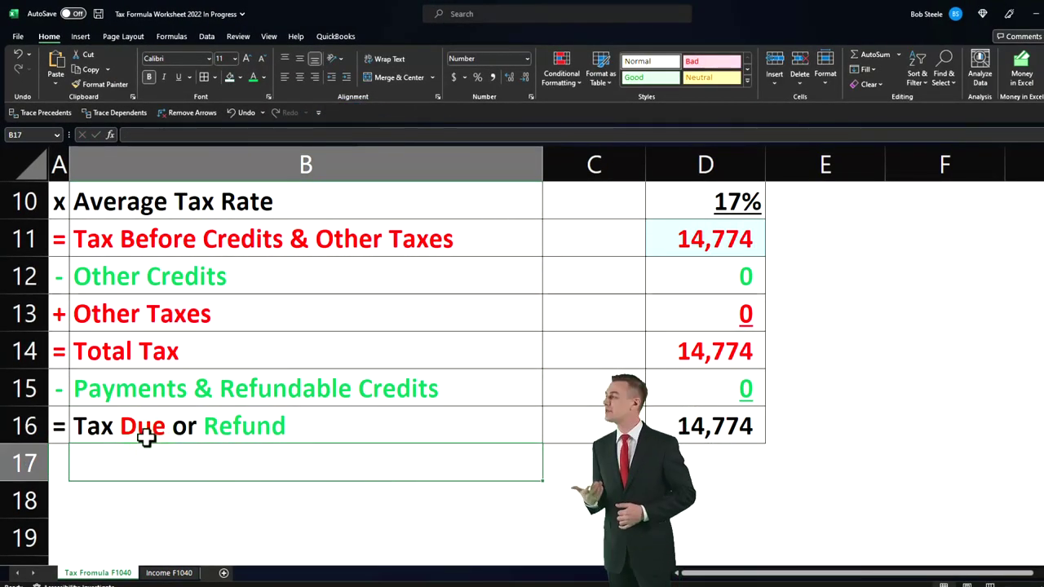
Enclose the word Refund in the B16 label in parentheses and color the opening parenthesis green to match
double_click(211, 424)
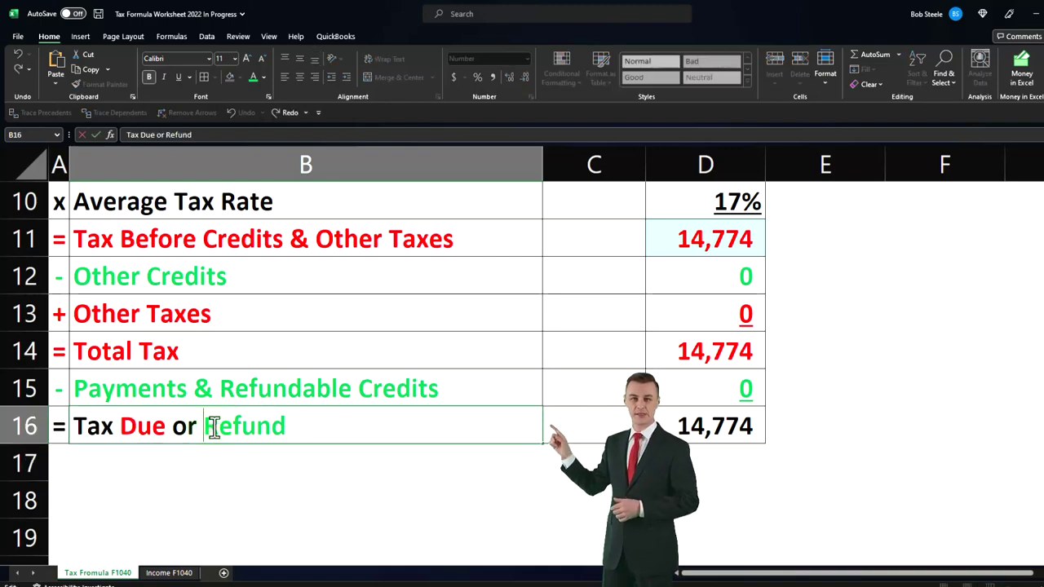
double_click(213, 426)
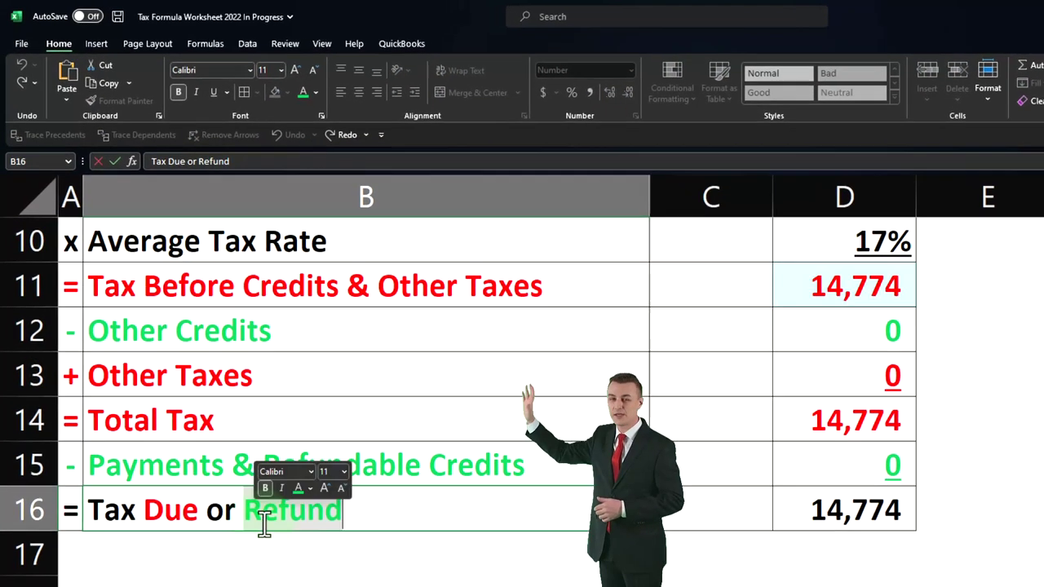
key("Left")
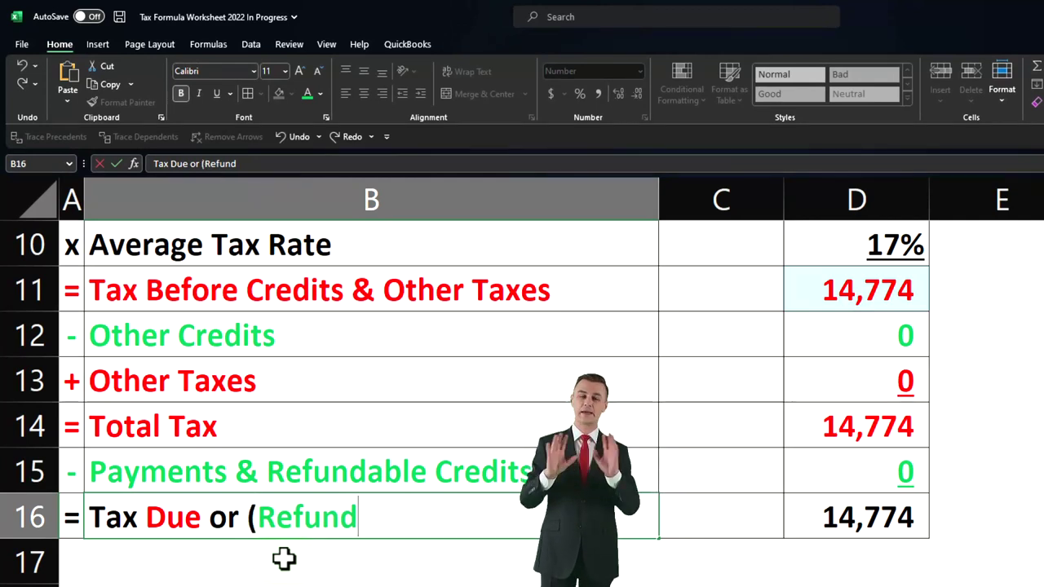
key("Return")
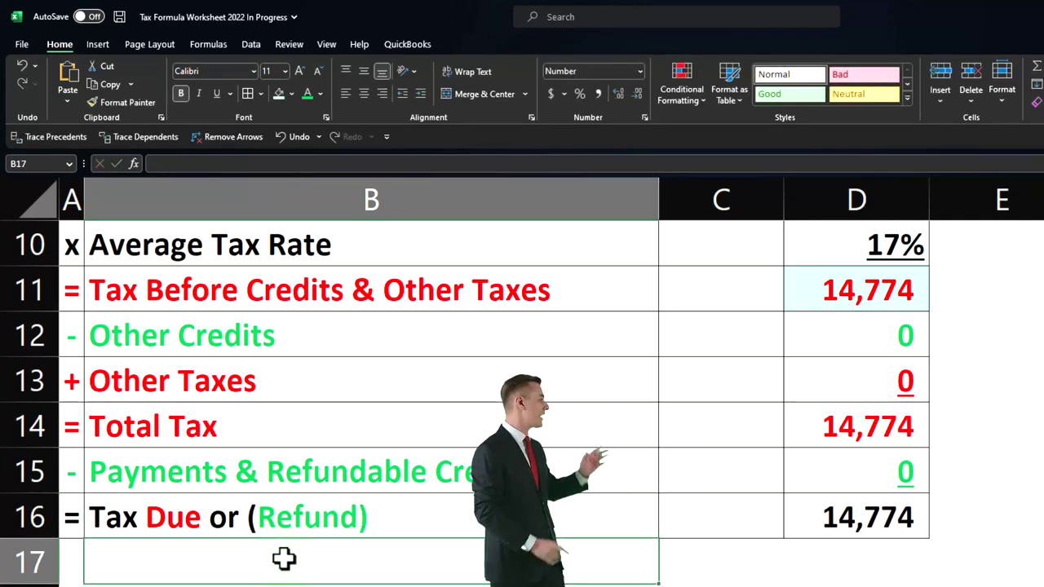
key("Right")
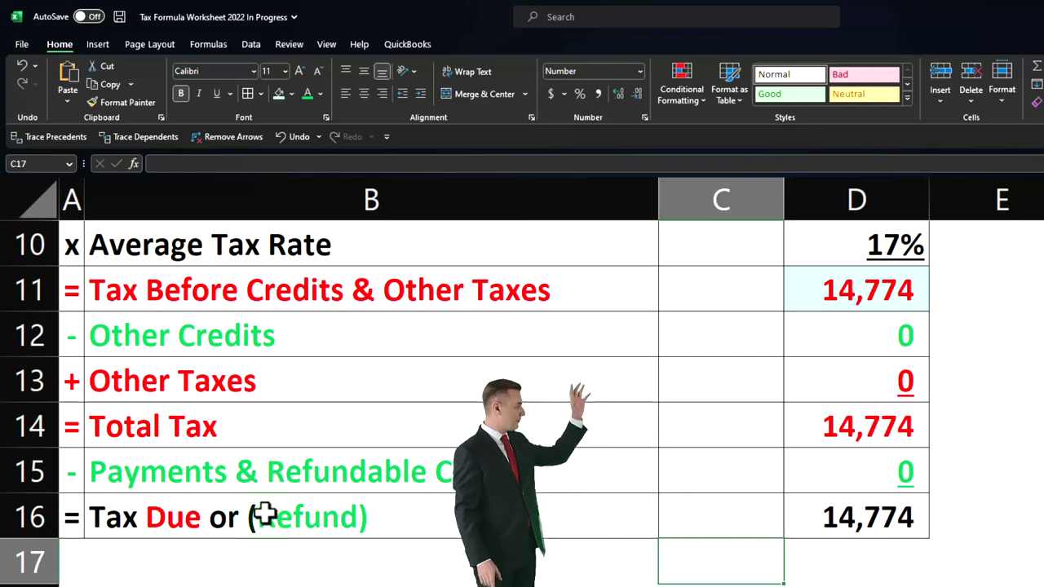
double_click(265, 516)
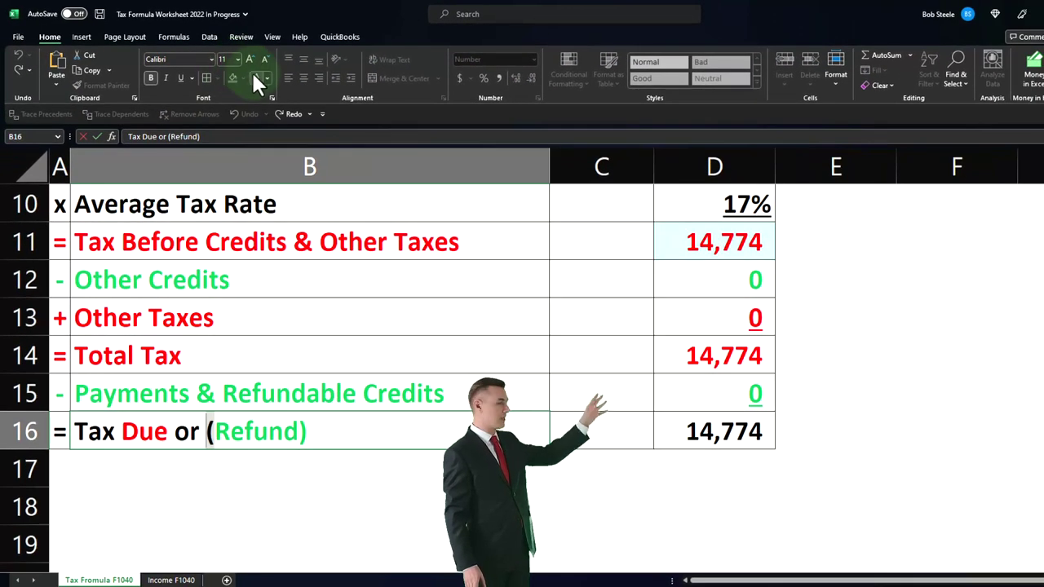
left_click(641, 499)
Add a Greater Than 0 conditional formatting rule to D16 with Light Red Fill with Dark Red Text
left_click(747, 432)
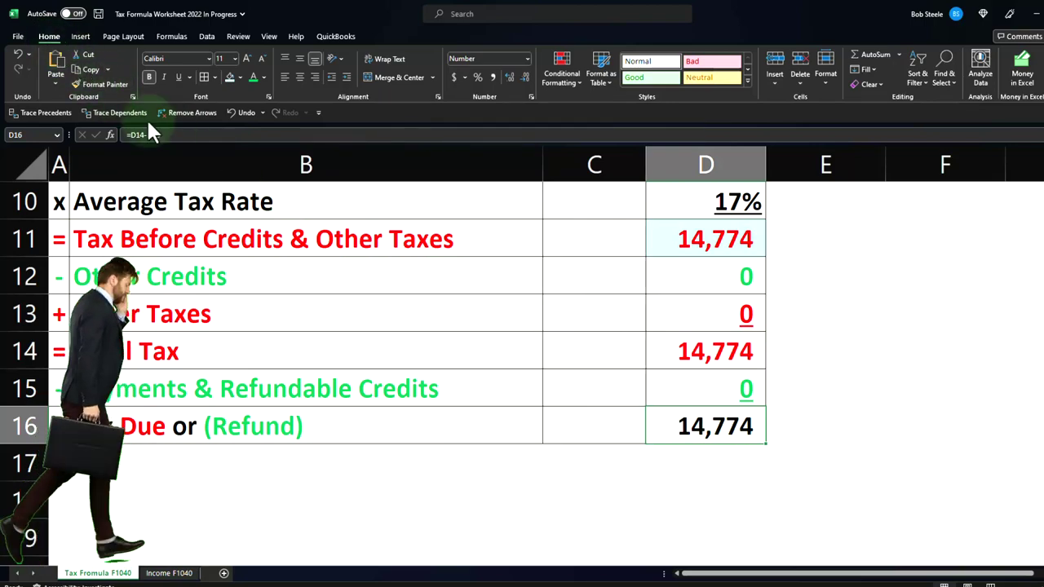
left_click(562, 75)
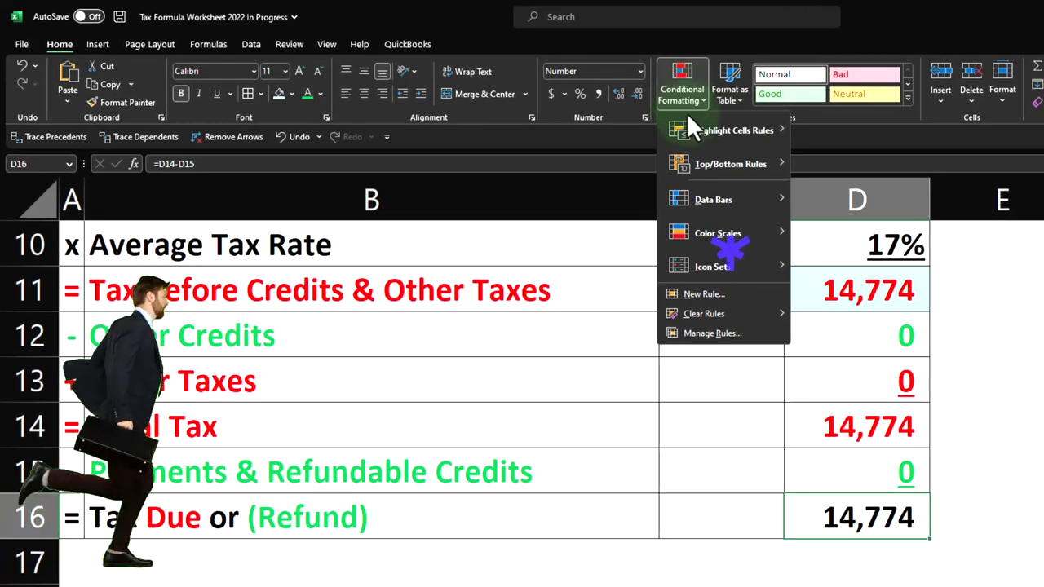
mouse_move(693, 137)
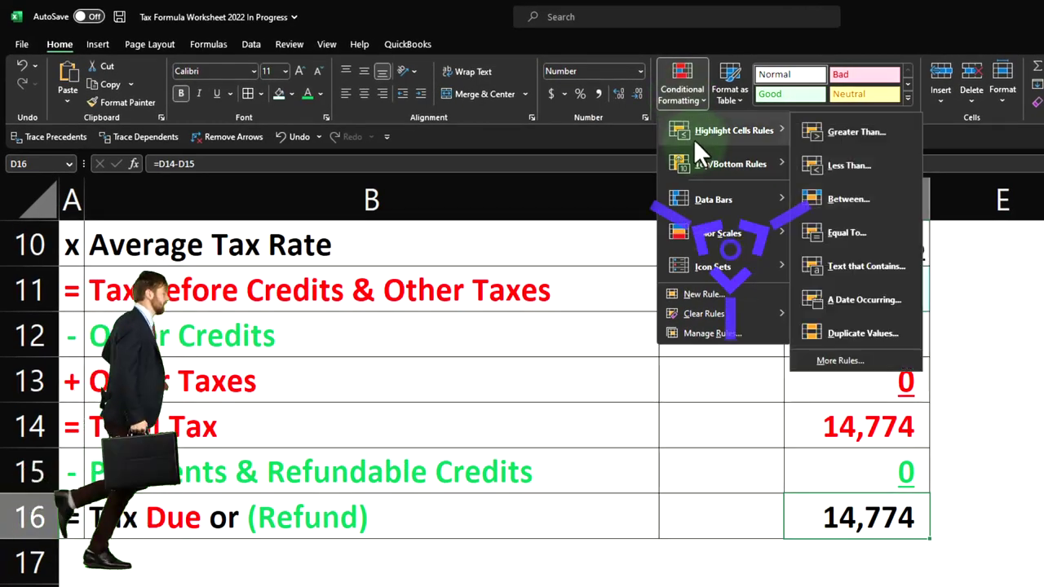
left_click(812, 132)
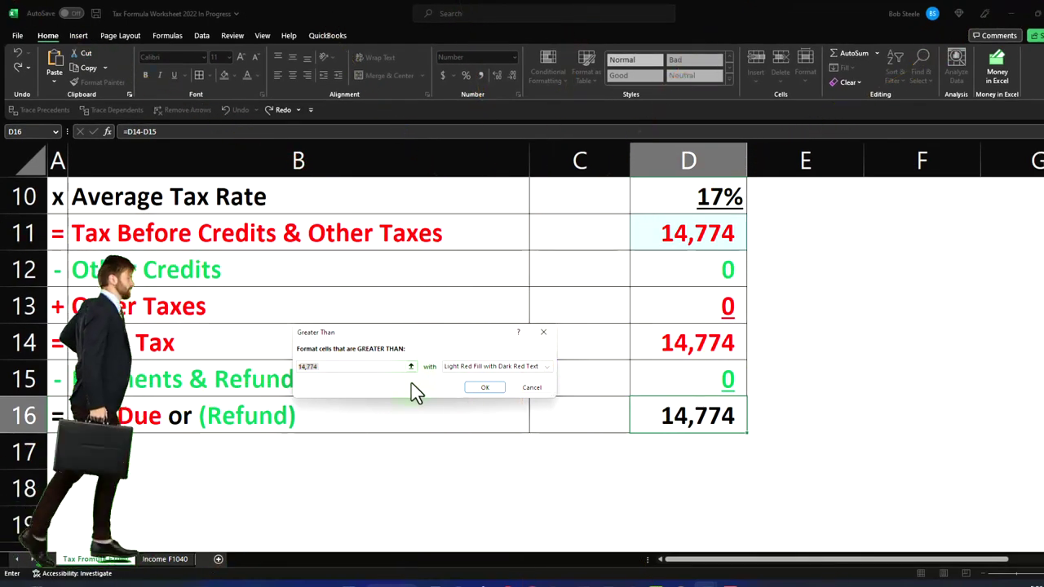
type("0")
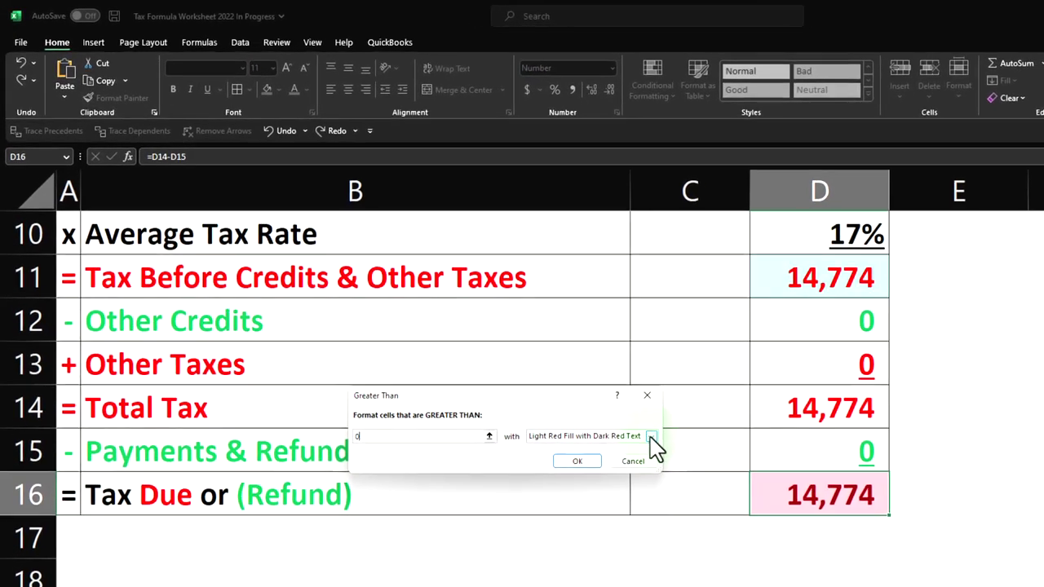
left_click(546, 367)
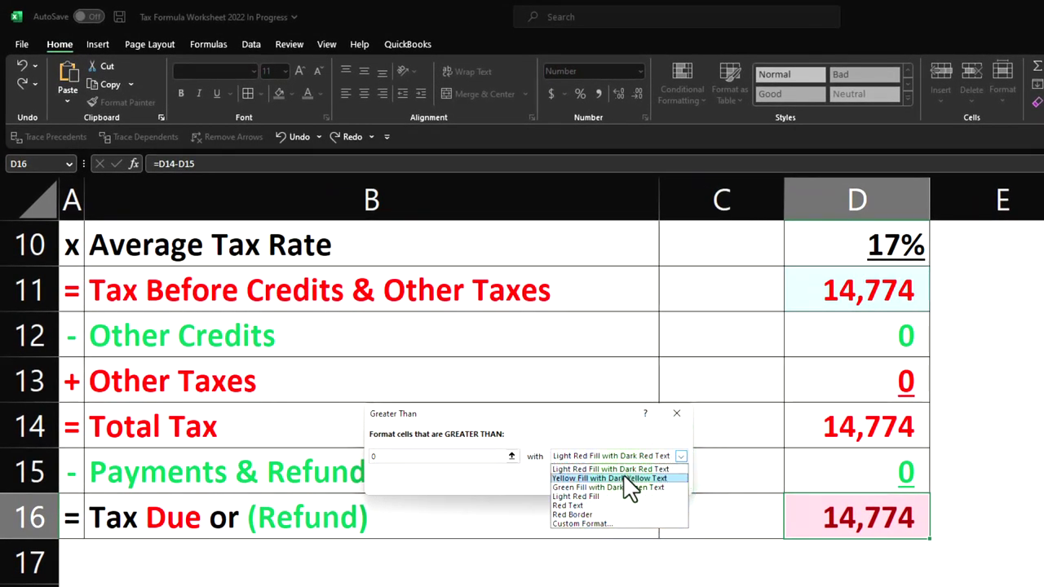
left_click(677, 455)
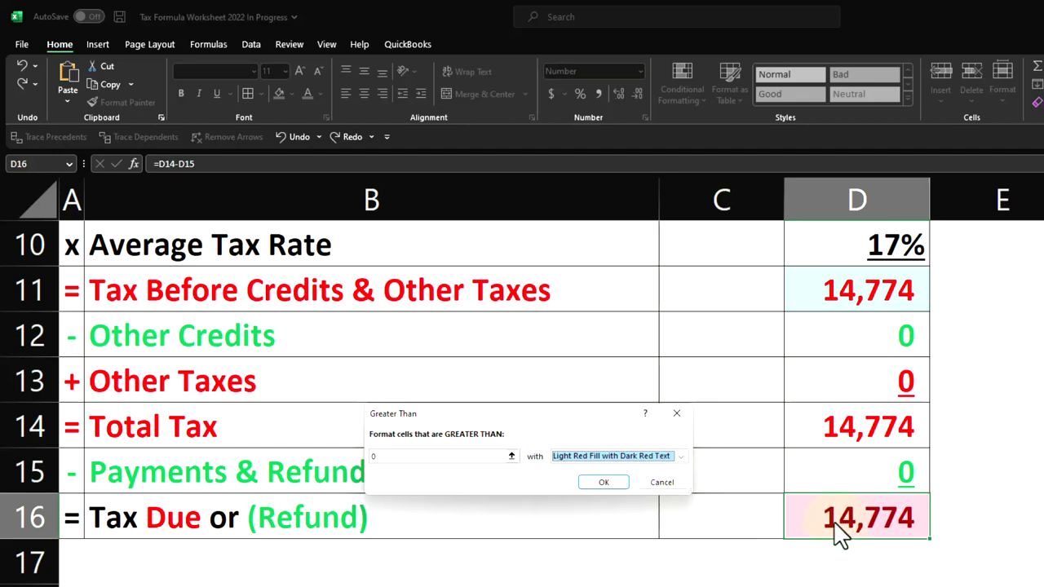
left_click(588, 488)
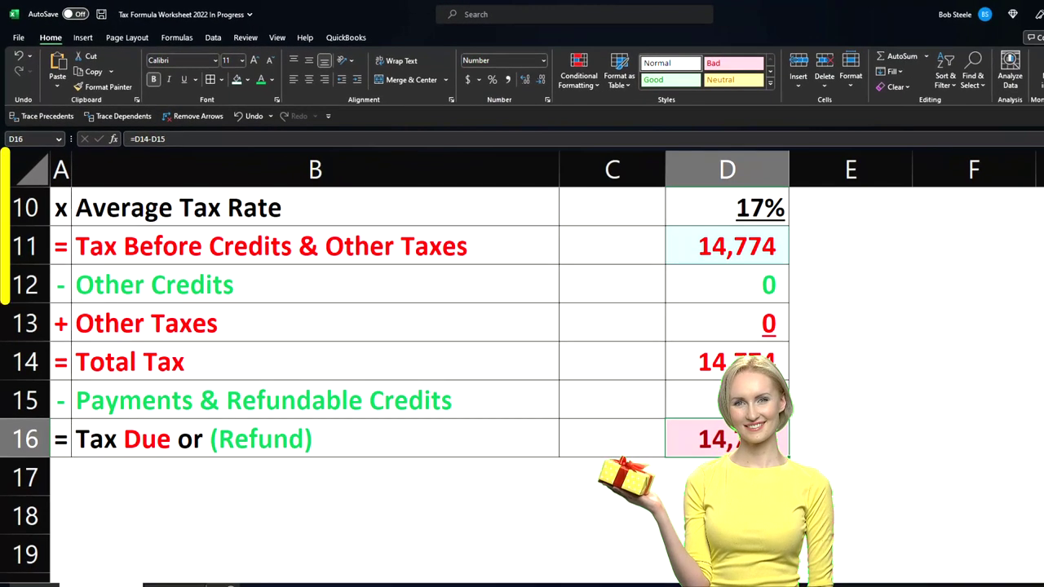
Test the conditional formatting in D16 by replacing its formula with a negative number, with 5 and finally with -2
double_click(722, 440)
key("Return")
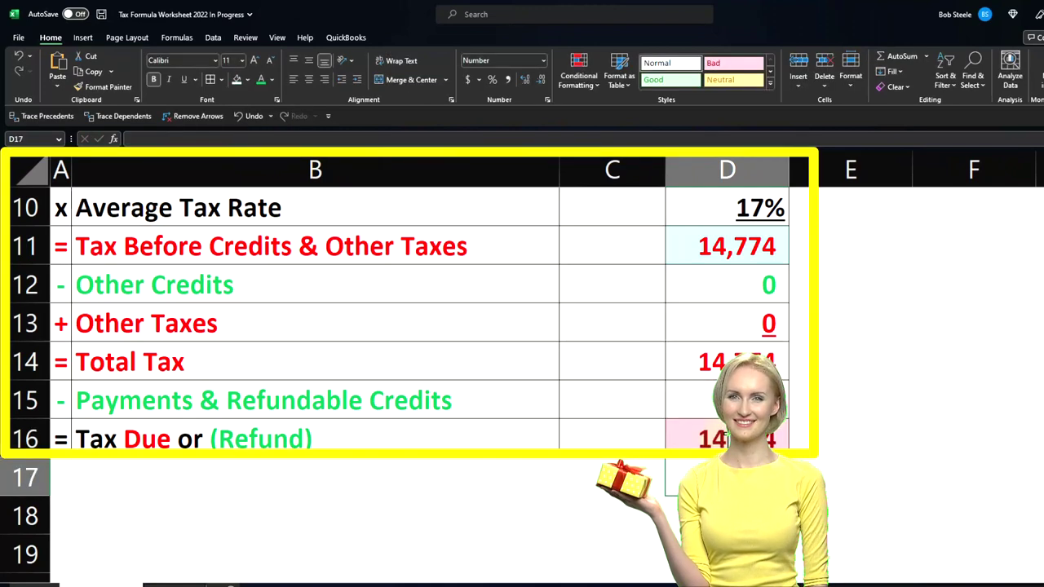
left_click(729, 441)
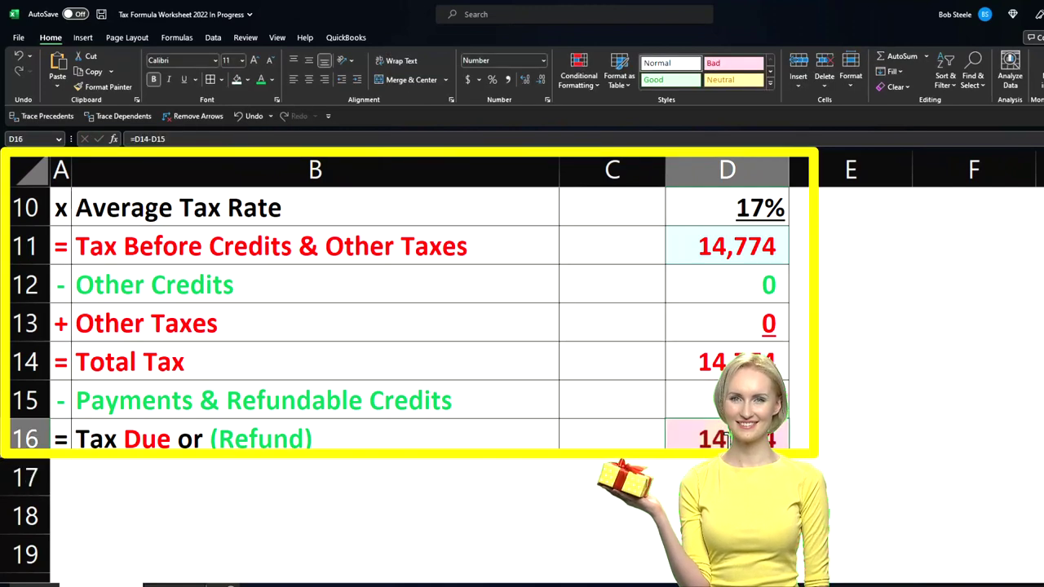
double_click(728, 440)
key("Return")
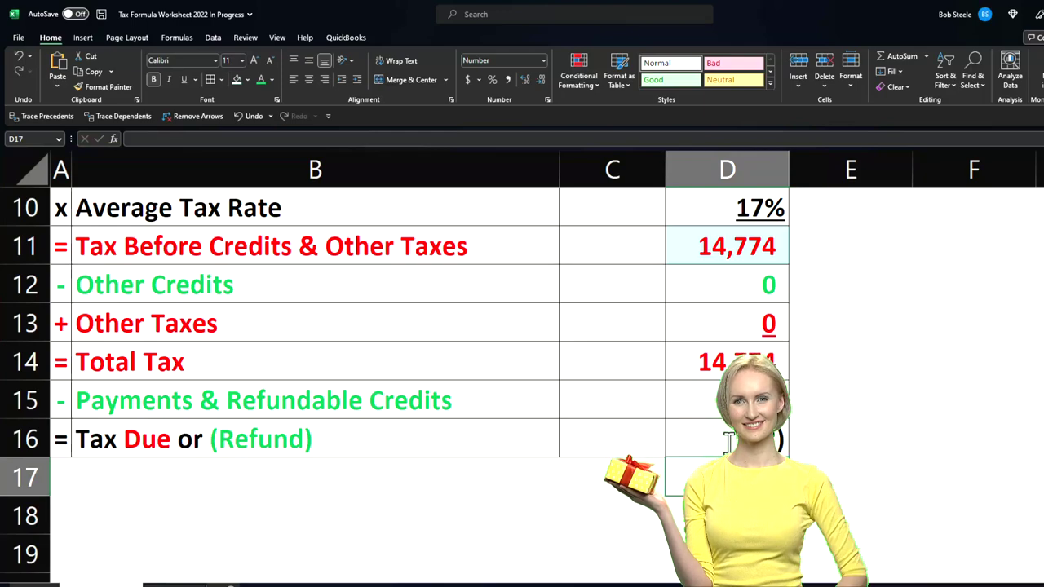
left_click(729, 440)
key("BackSpace")
key("BackSpace")
type("5")
key("ctrl+Return")
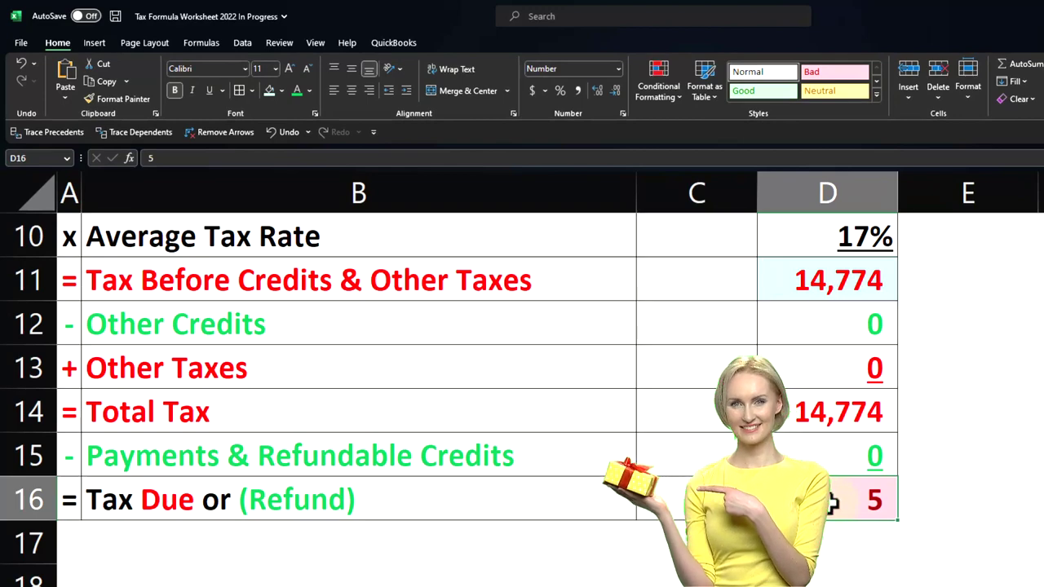
type("-2")
key("ctrl+Return")
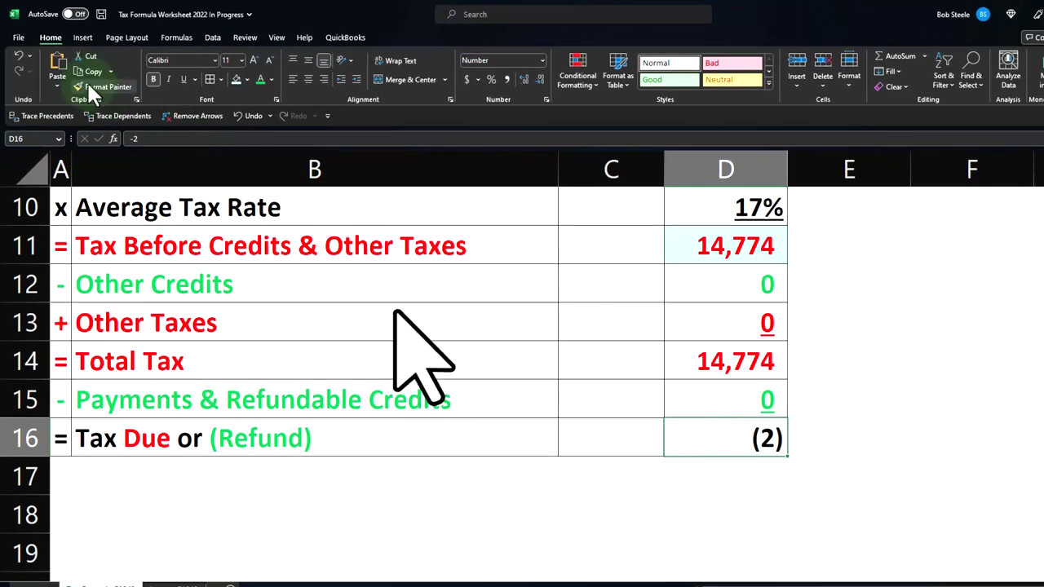
Add a Less Than 0 conditional formatting rule to D16 with Green Fill with Dark Green Text
left_click(575, 73)
mouse_move(632, 124)
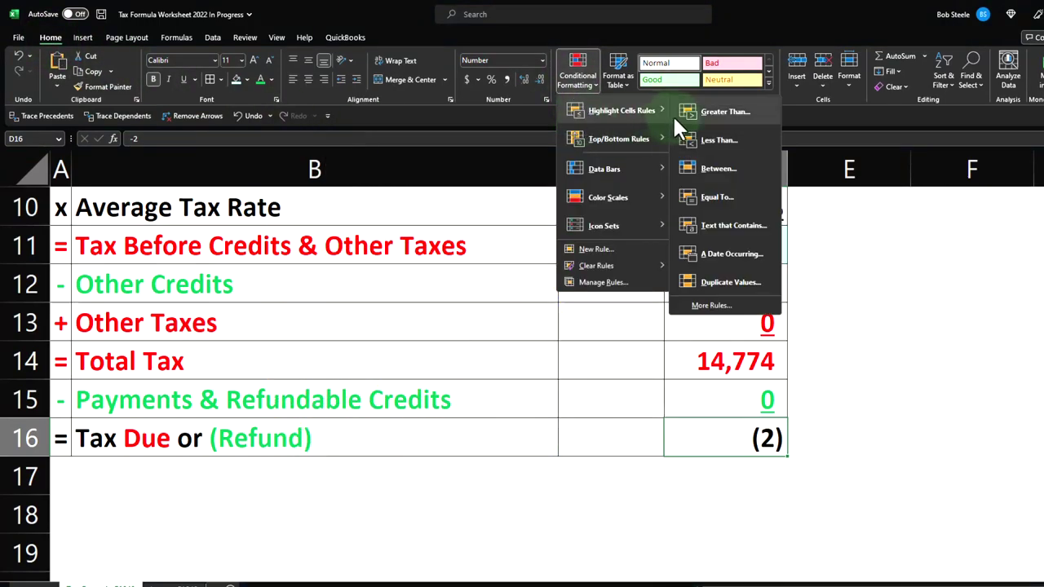
left_click(692, 139)
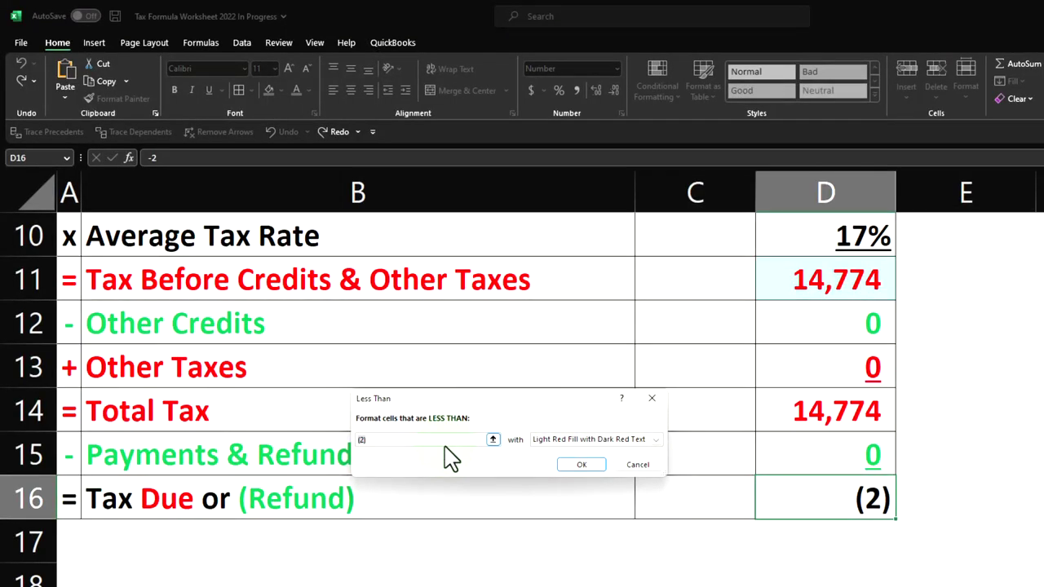
type("0")
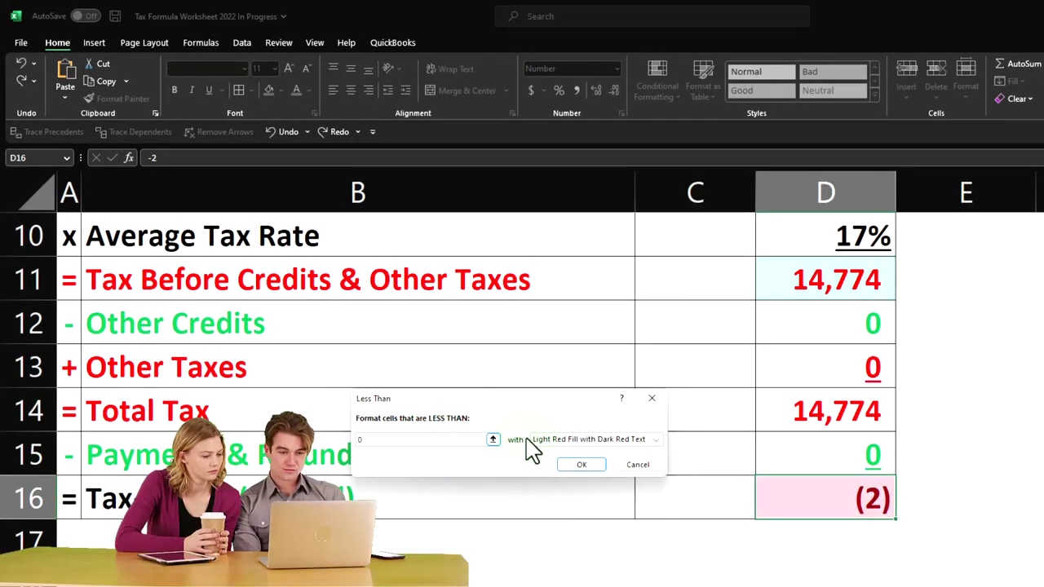
left_click(657, 441)
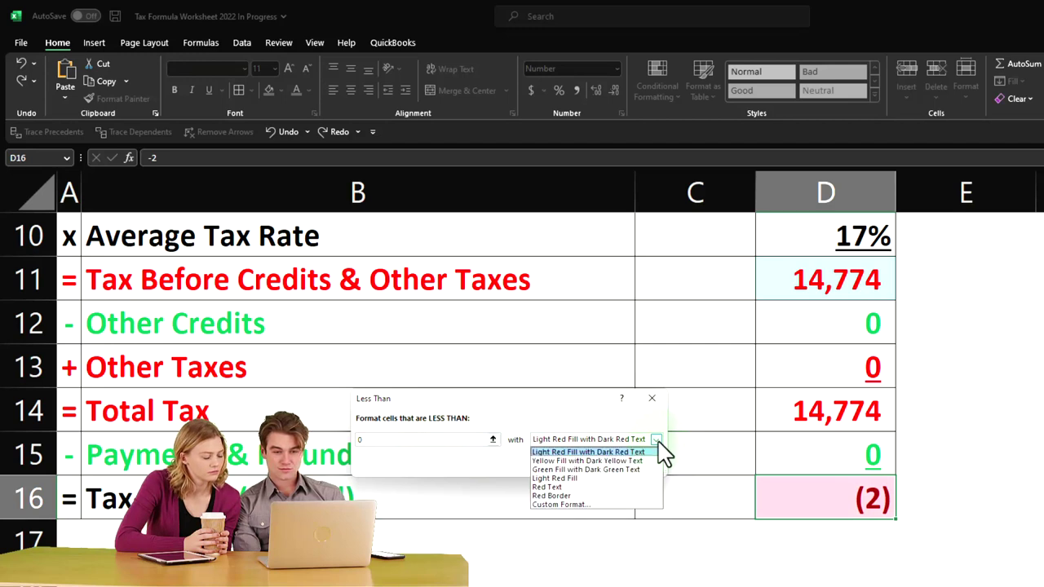
left_click(621, 471)
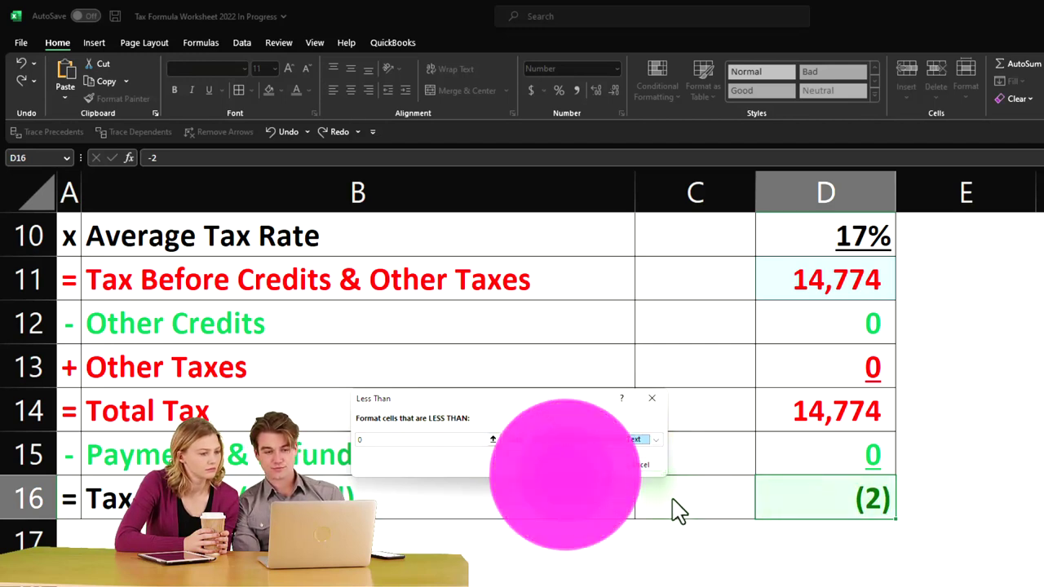
left_click(582, 465)
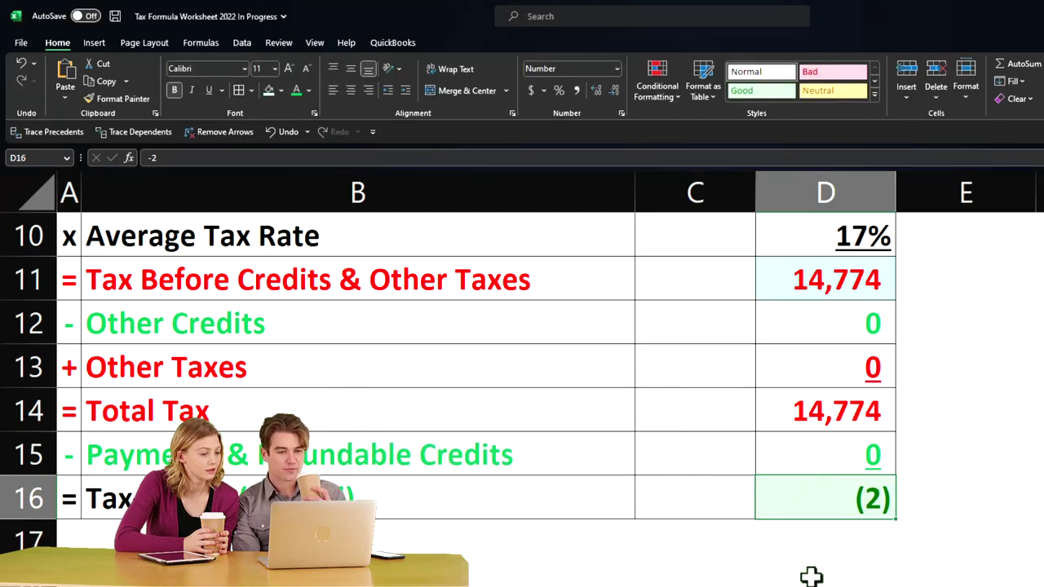
Test both conditional formatting rules in D16 by entering 6, -1 and 0
type("6")
key("Return")
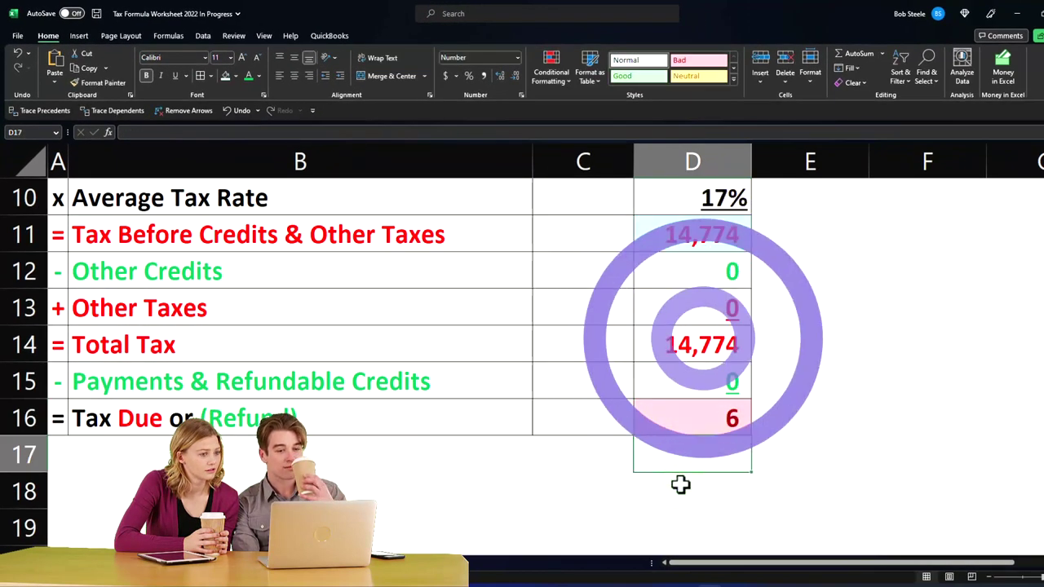
key("Up")
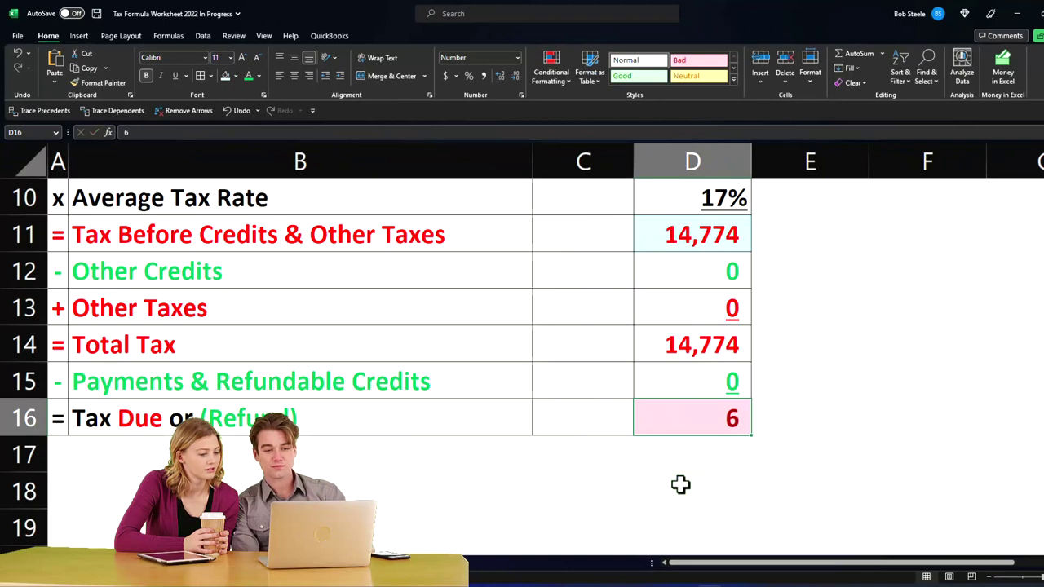
type("-1")
key("Return")
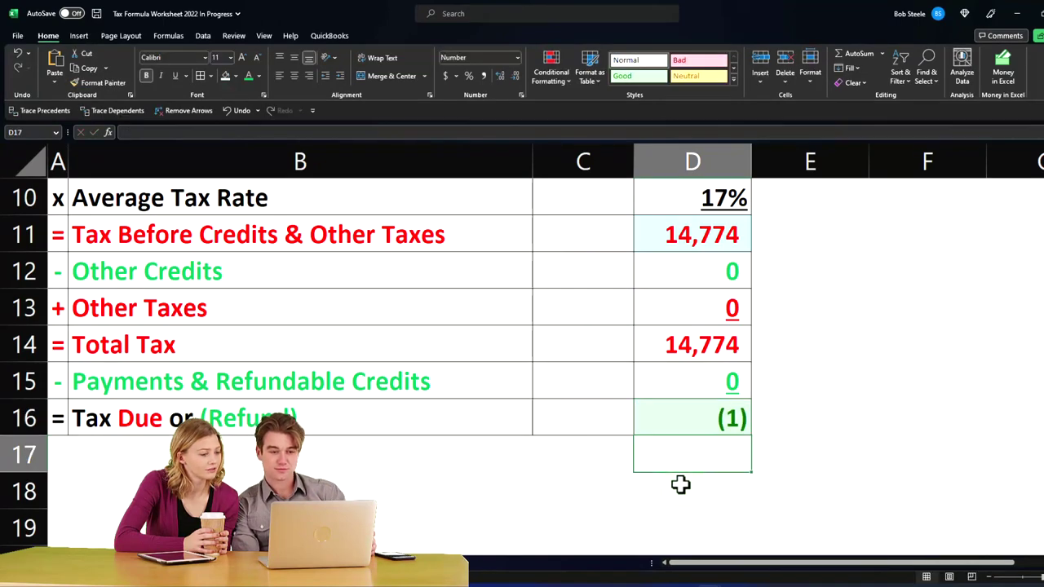
type("0")
key("Return")
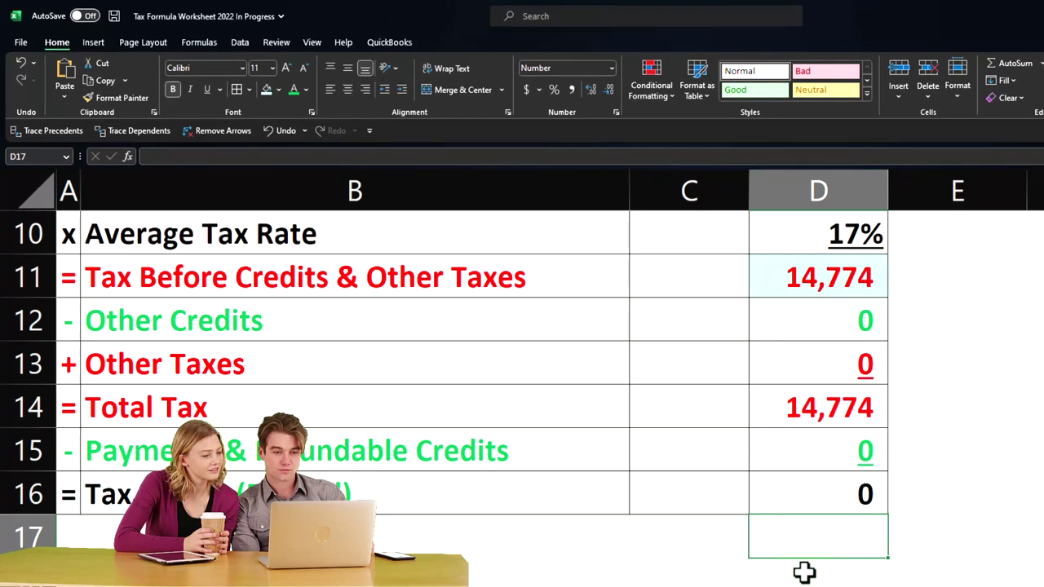
Restore the Tax Due or Refund formula =D14-D15 in D16
left_click(804, 494)
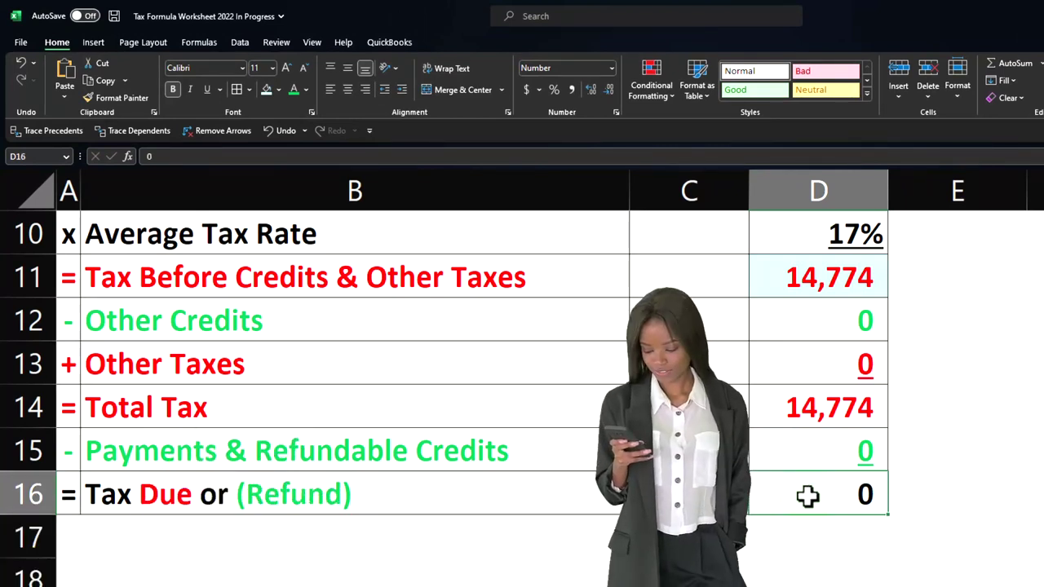
type("=D14-D15")
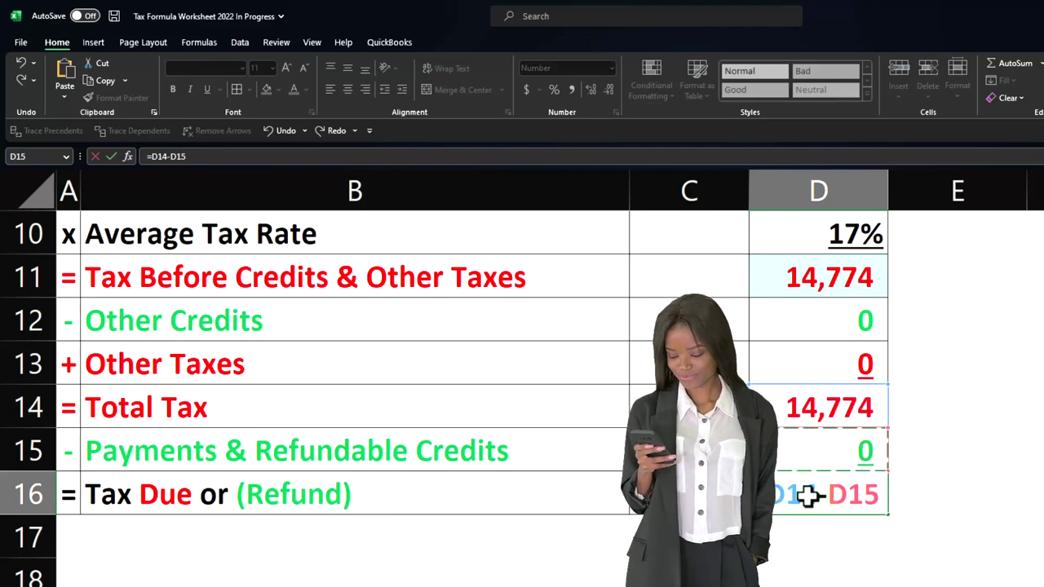
key("Return")
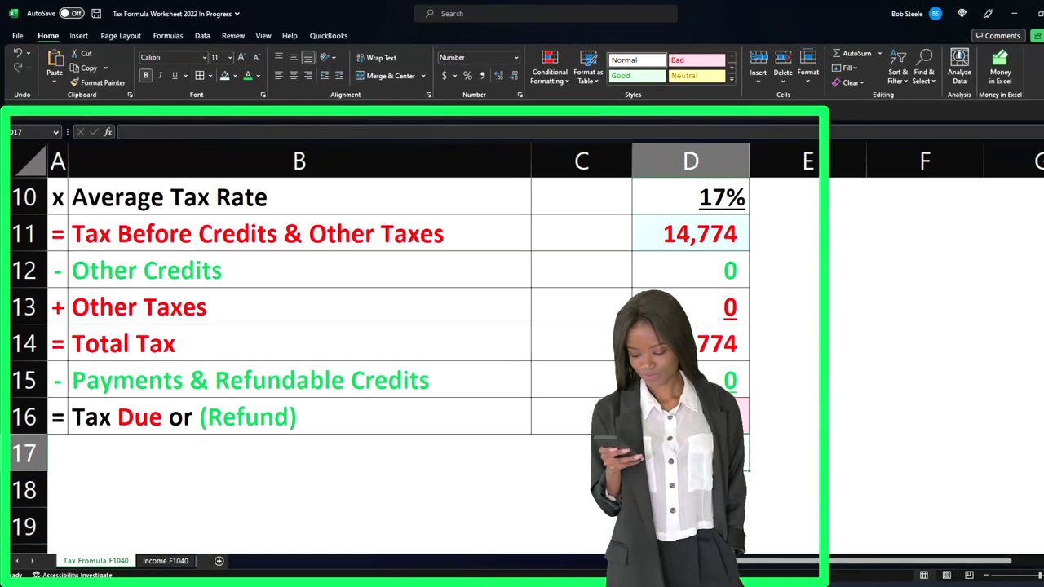
Replace the formula in D7 with =MAX(C6:C7) to take the greater of the itemized and standard deductions
scroll(408, 359, "up", 2)
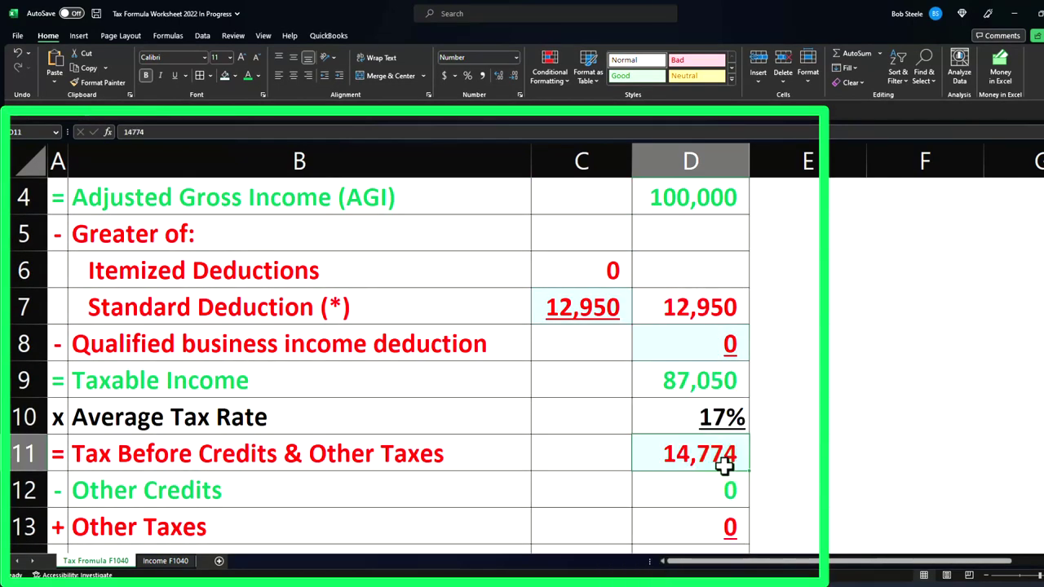
scroll(729, 463, "down", 1)
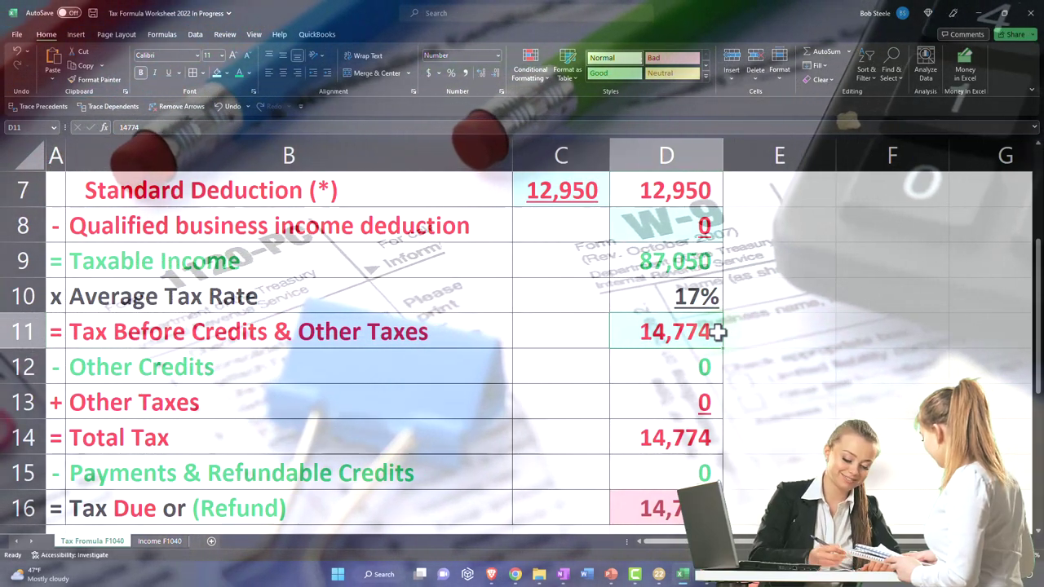
scroll(717, 331, "down", 1)
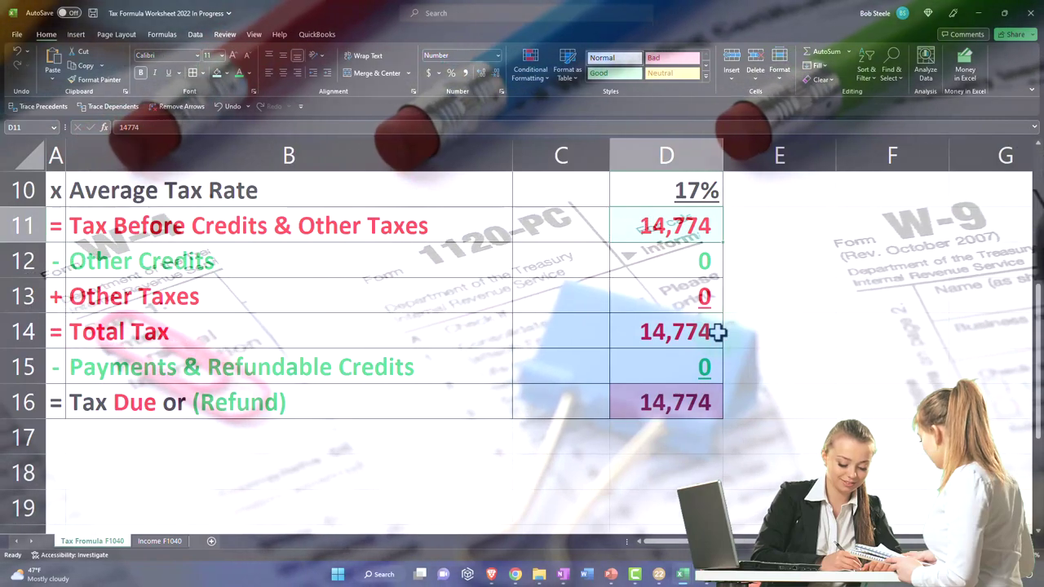
scroll(716, 332, "up", 3)
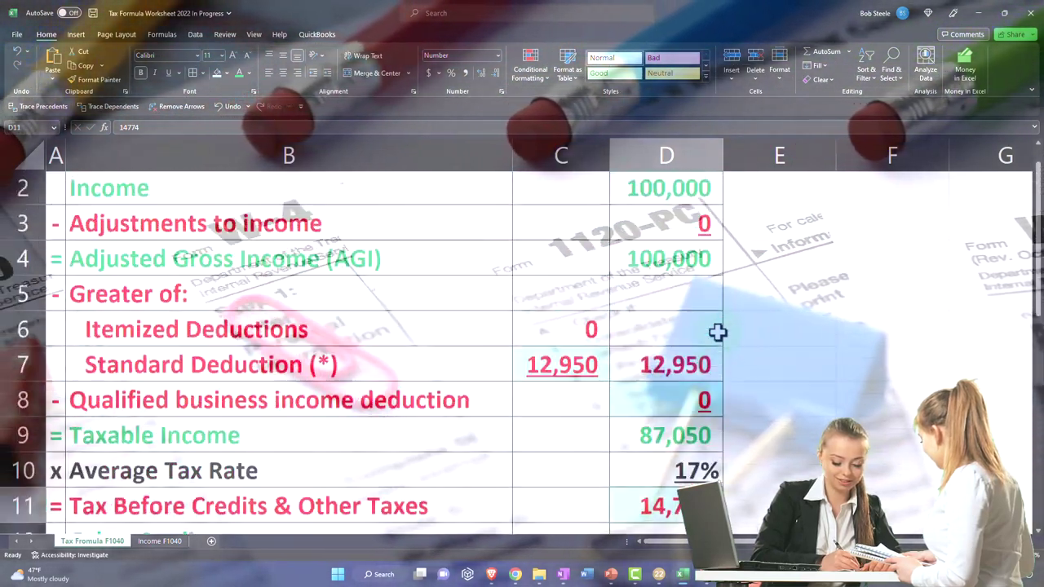
left_click(677, 403)
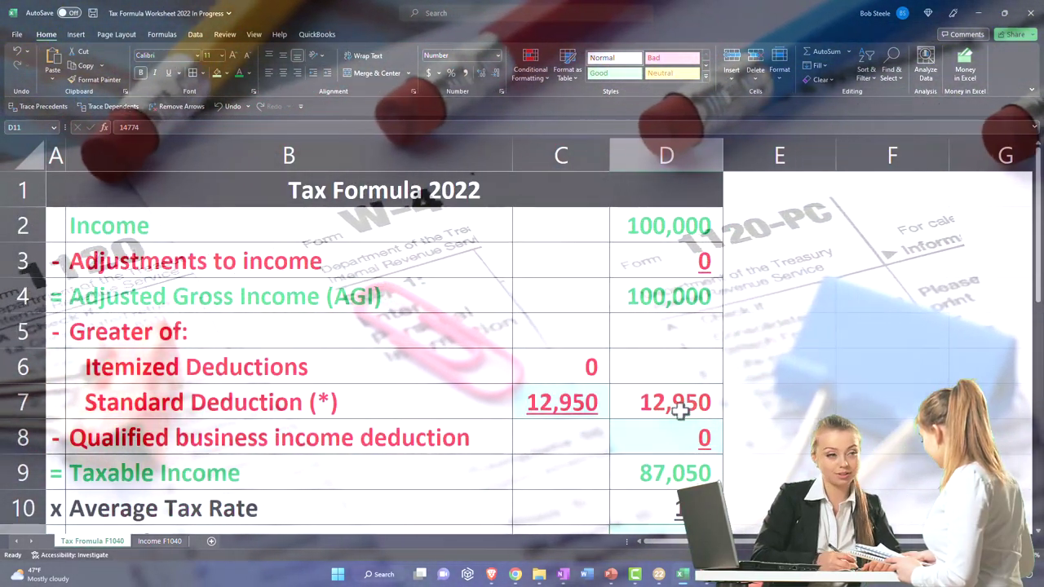
key("Delete")
type("=C7")
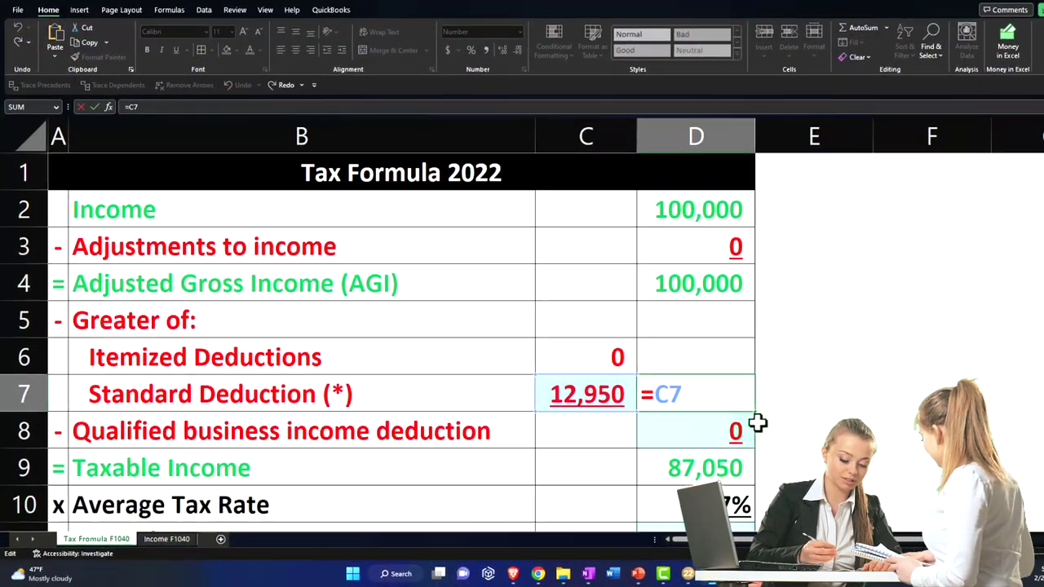
key("BackSpace")
key("BackSpace")
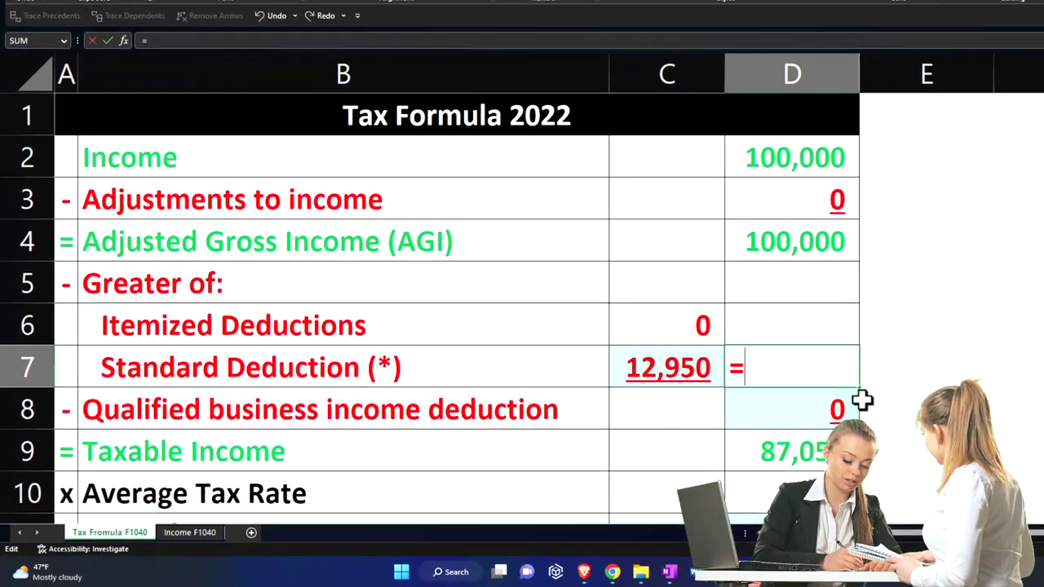
type("m")
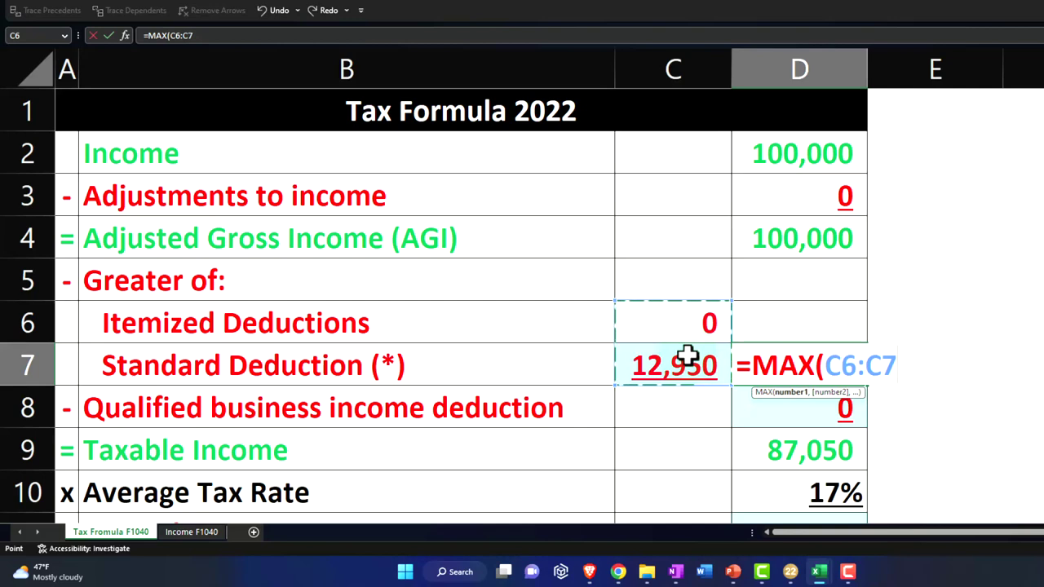
key("Return")
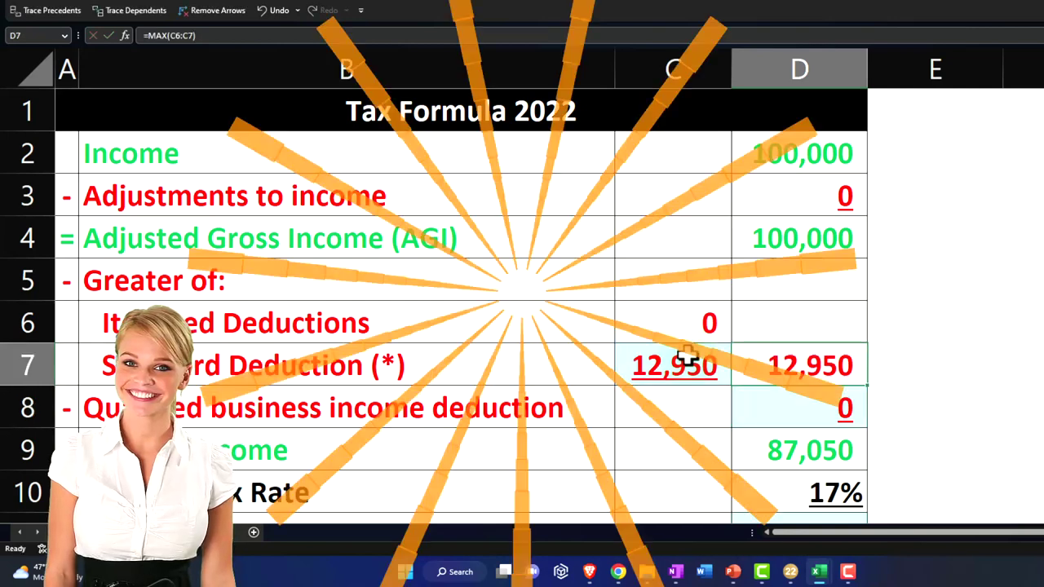
Test the MAX formula by setting Itemized Deductions in C6 to 13000 and resetting it to 0
key("Up")
key("Up")
key("Left")
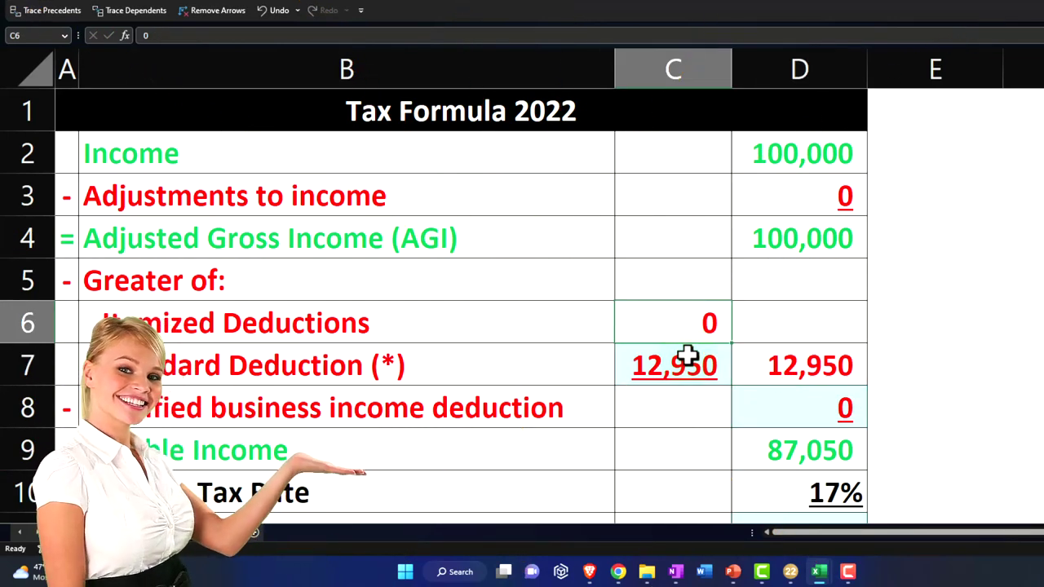
type("13000")
key("Return")
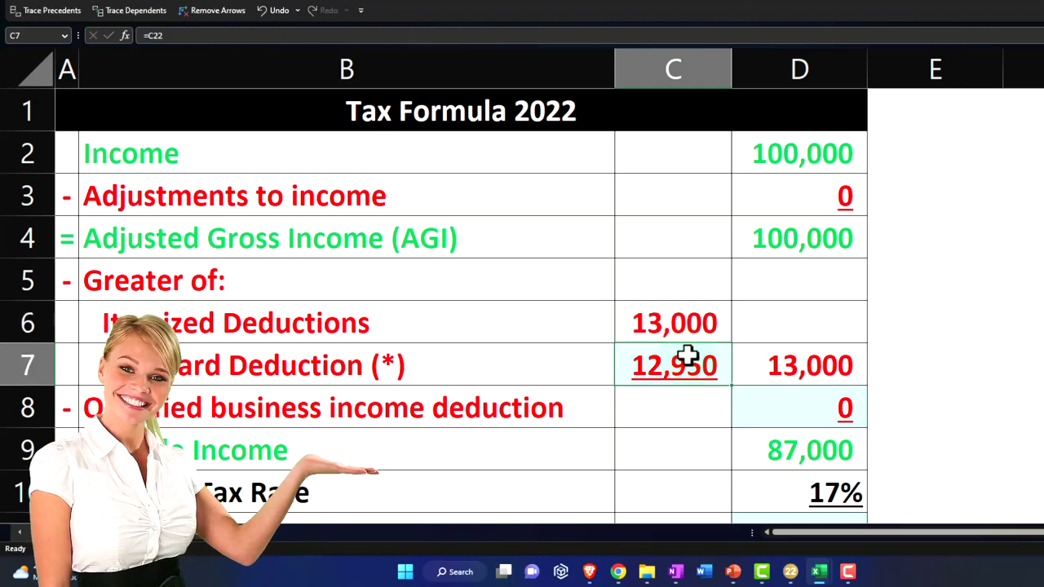
key("Up")
type("0")
key("Return")
key("Right")
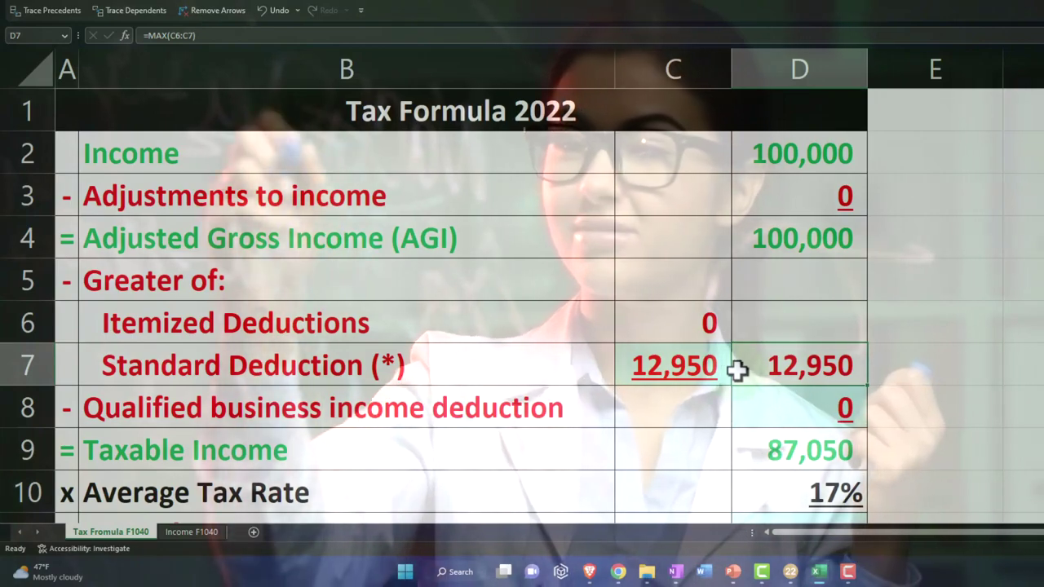
Review the tax formula rows down to Tax Due or Refund and the W-2 entries on the Income F1040 sheet
scroll(737, 369, "down", 2)
scroll(737, 371, "down", 1)
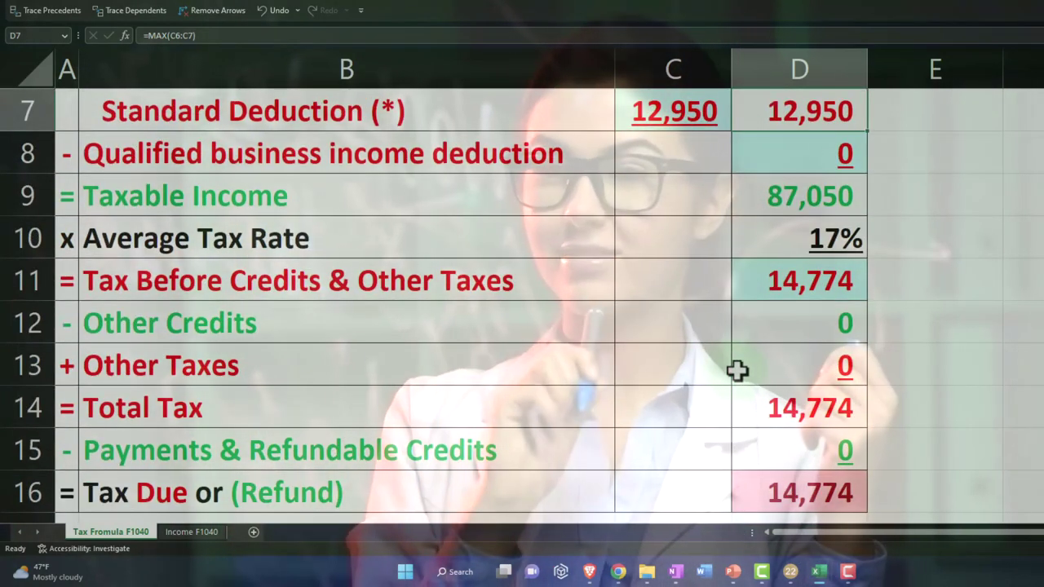
scroll(737, 369, "up", 2)
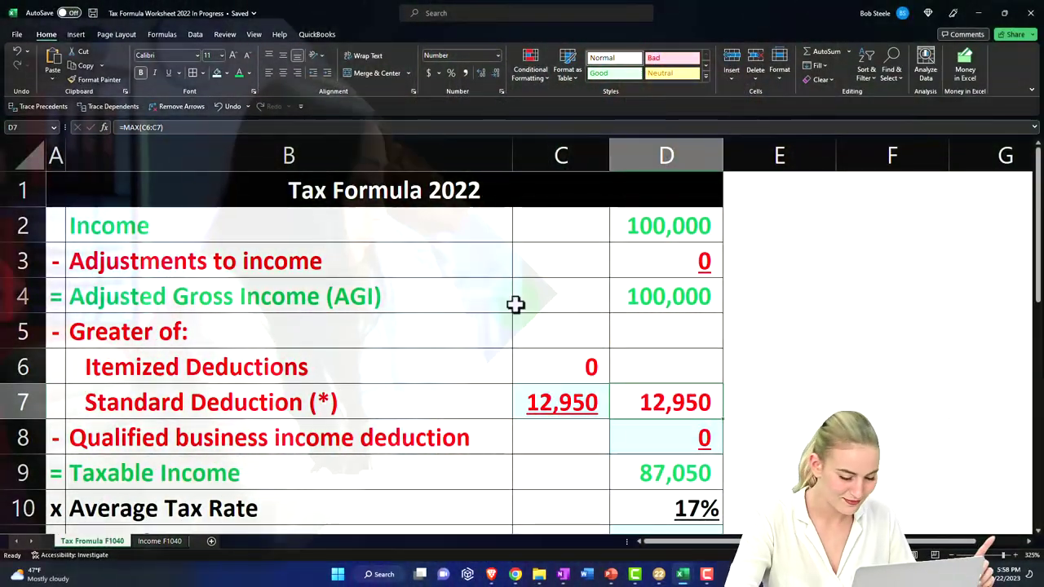
left_click(644, 262)
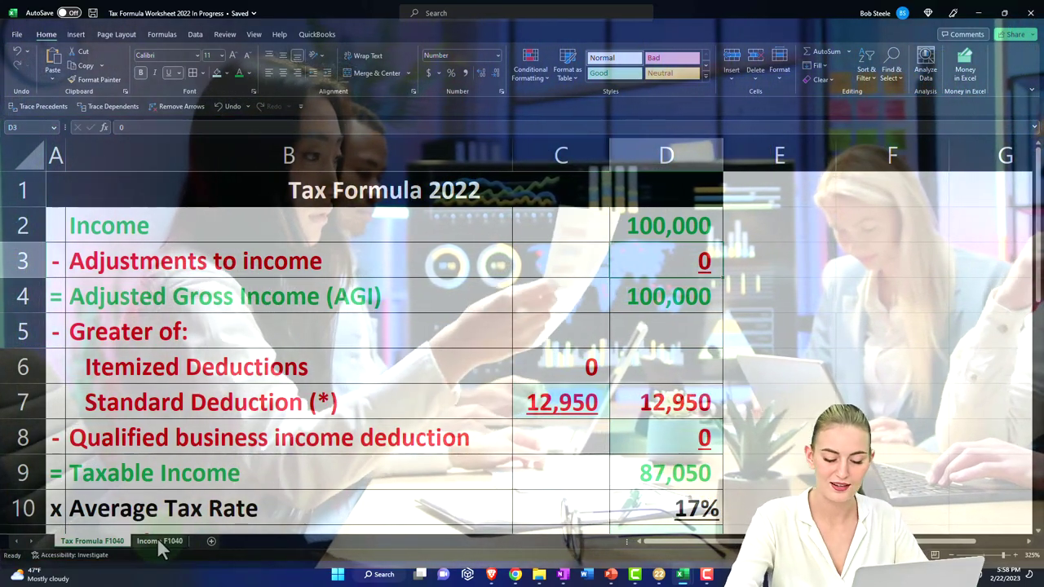
left_click(158, 541)
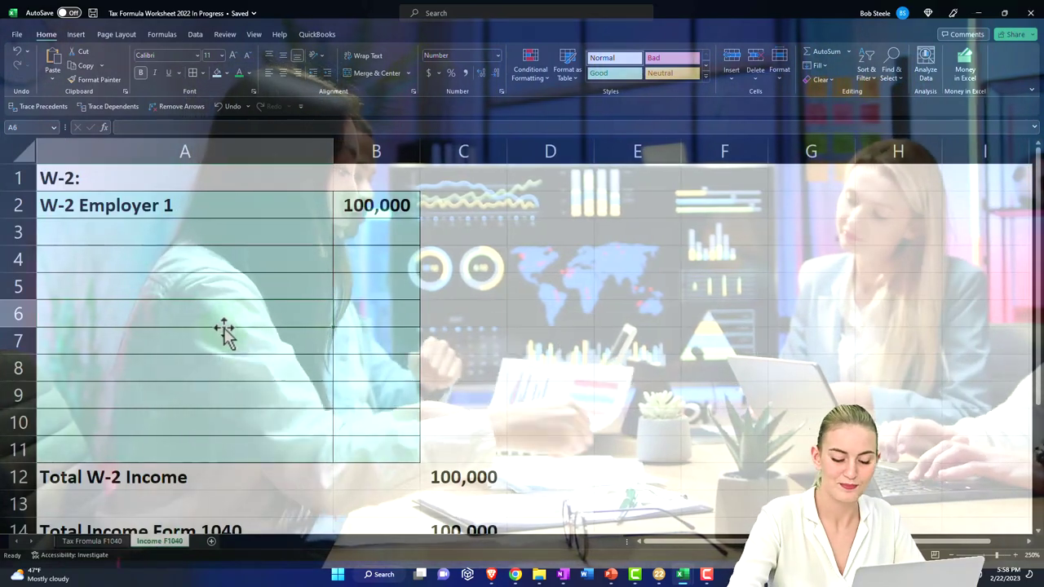
left_click(227, 330)
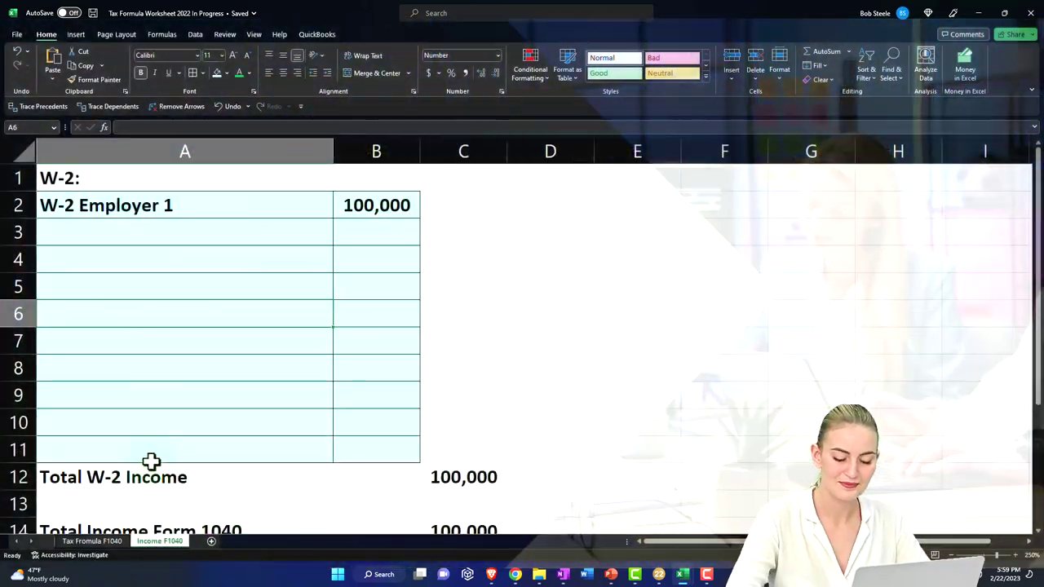
Switch to the tax preparation software and examine the Income lines on page 1 of Form 1040
left_click(663, 575)
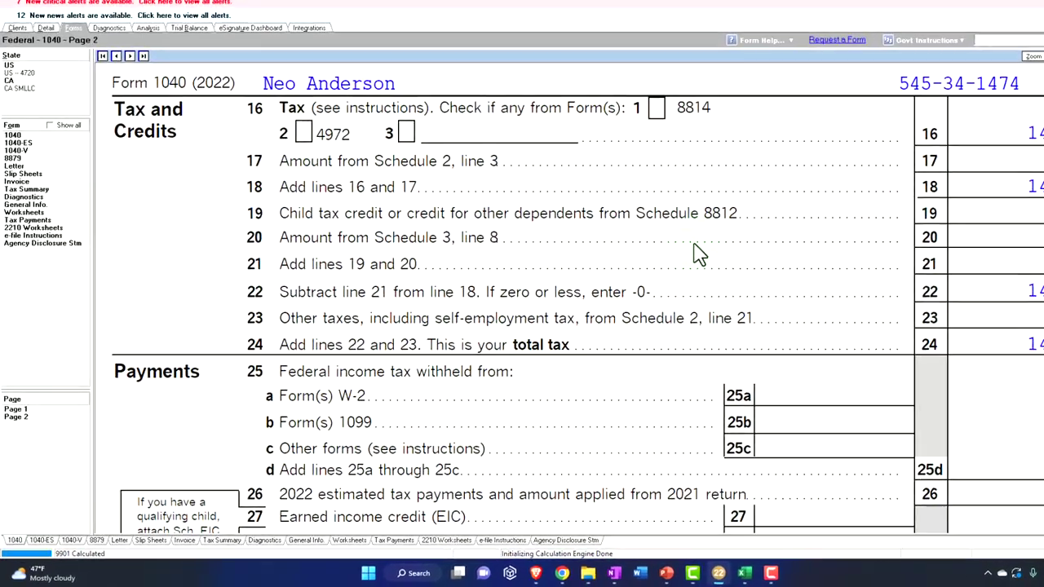
left_click(140, 226)
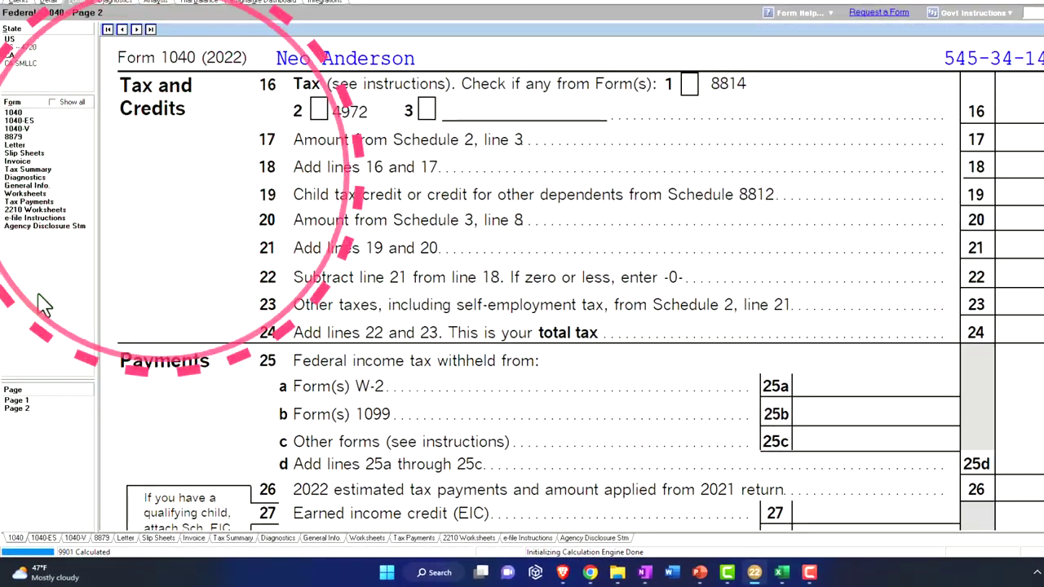
left_click(27, 403)
scroll(604, 383, "down", 10)
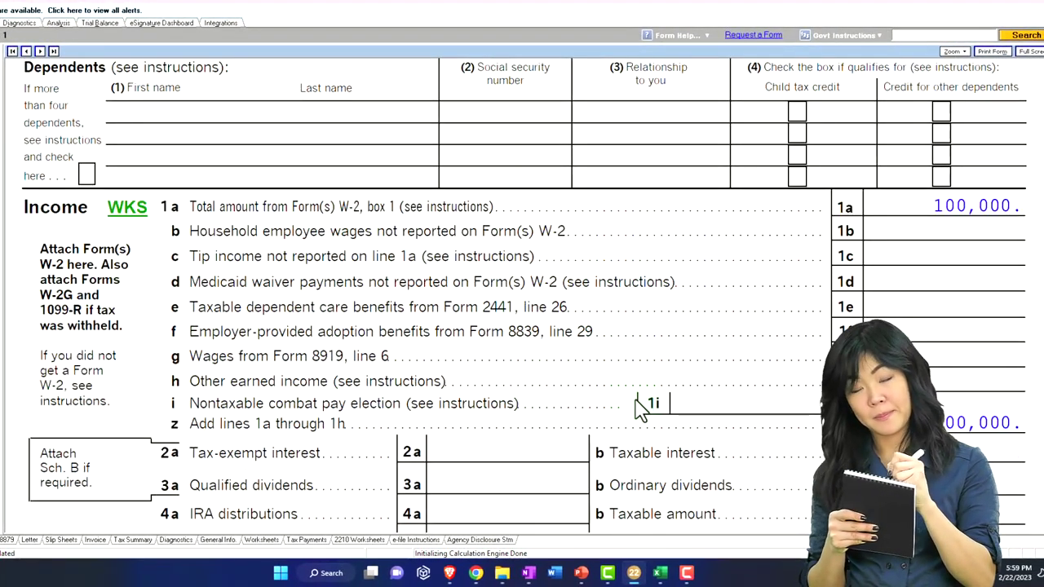
scroll(641, 408, "down", 2)
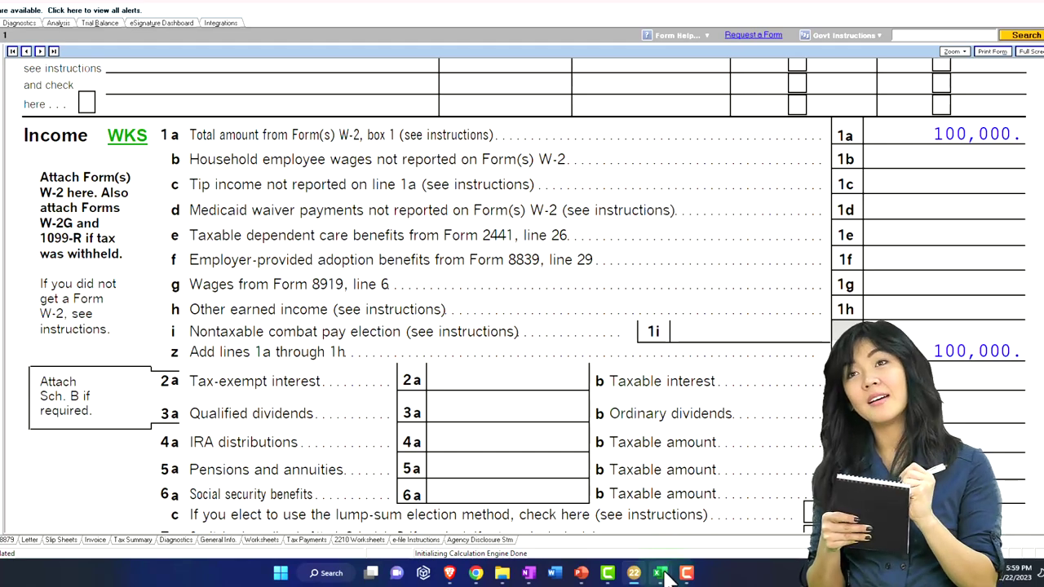
Switch back to the Excel workbook and select the Standard Deduction label on the Tax Fromula F1040 sheet
mouse_move(666, 574)
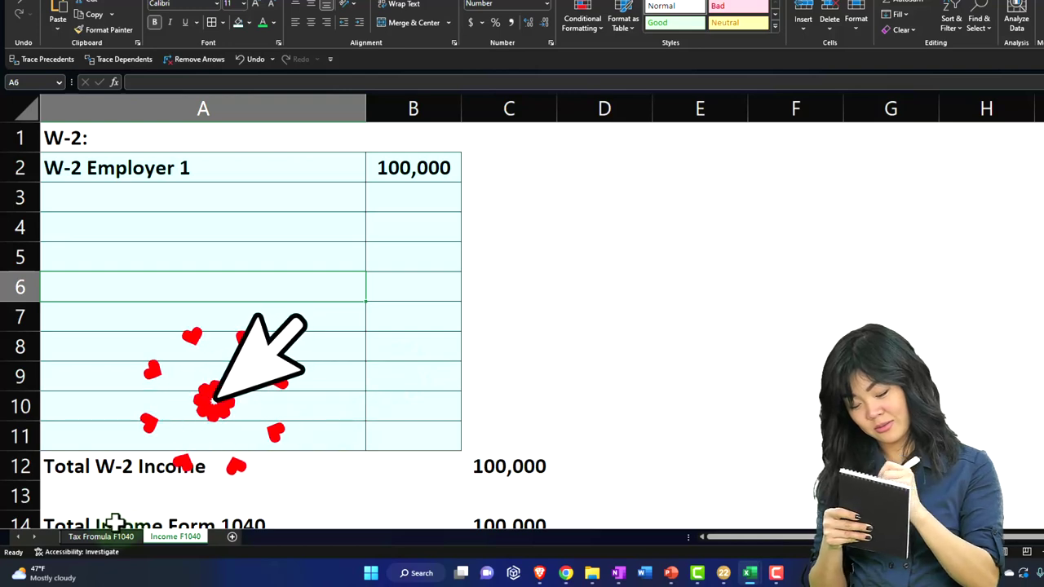
left_click(111, 536)
left_click(220, 389)
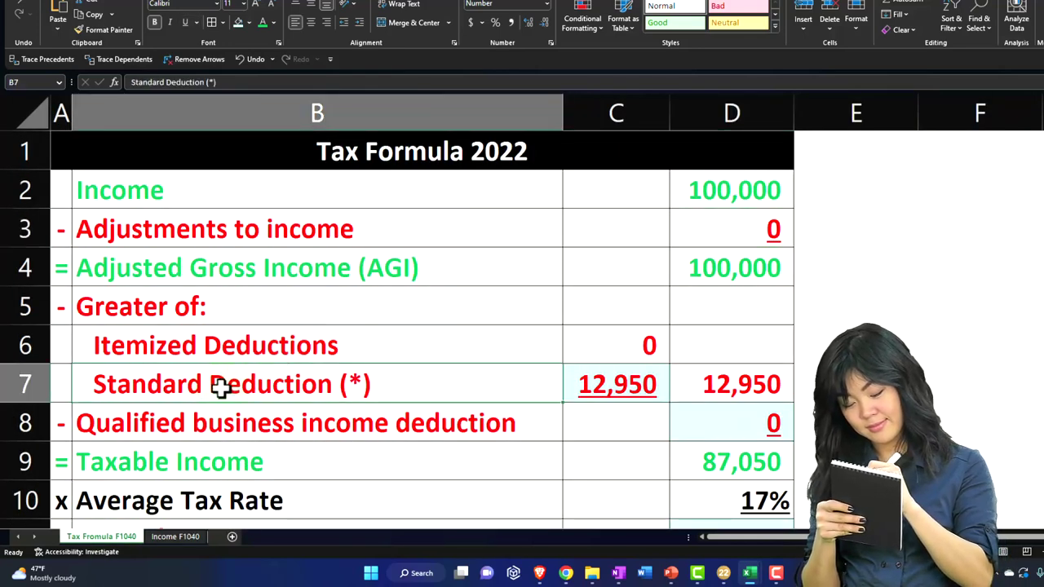